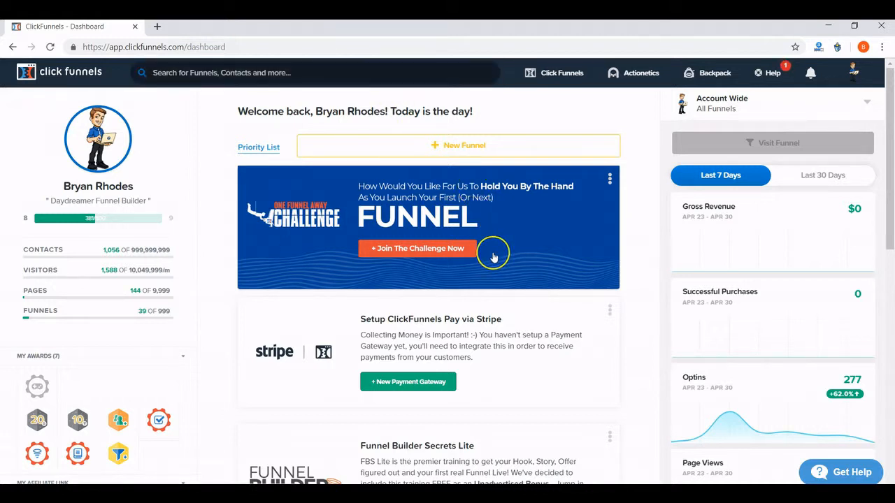
Start building a new funnel and dismiss the goal chooser to reach the cookbook's funnel type list.
mouse_move(554, 84)
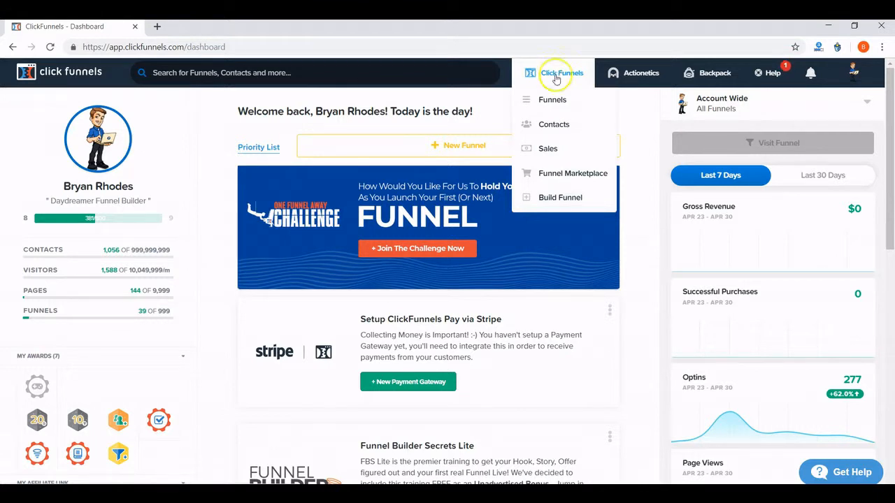
click(556, 209)
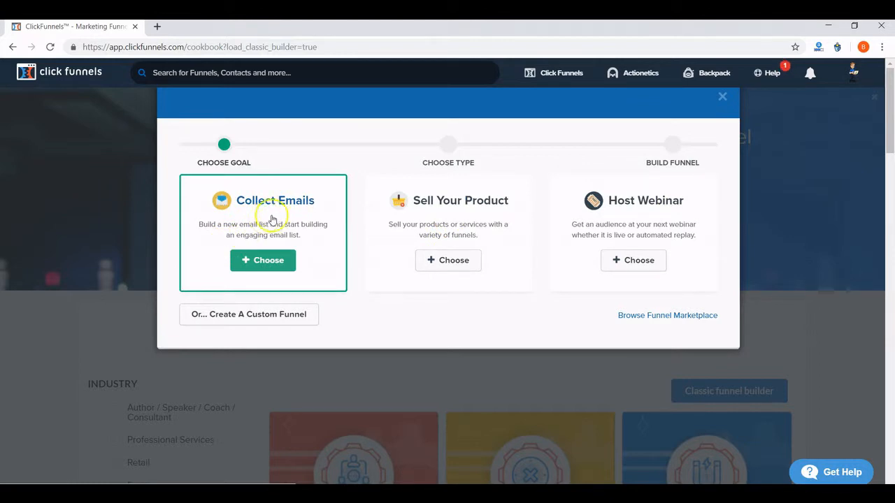
click(722, 98)
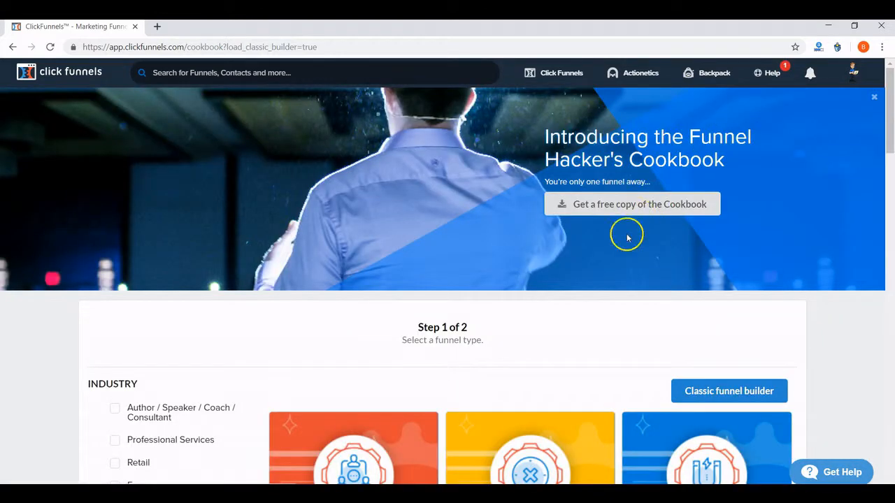
Filter the funnel types by Generate Leads and select the Squeeze Page Funnel.
scroll(511, 310, down, 2)
scroll(216, 319, down, 3)
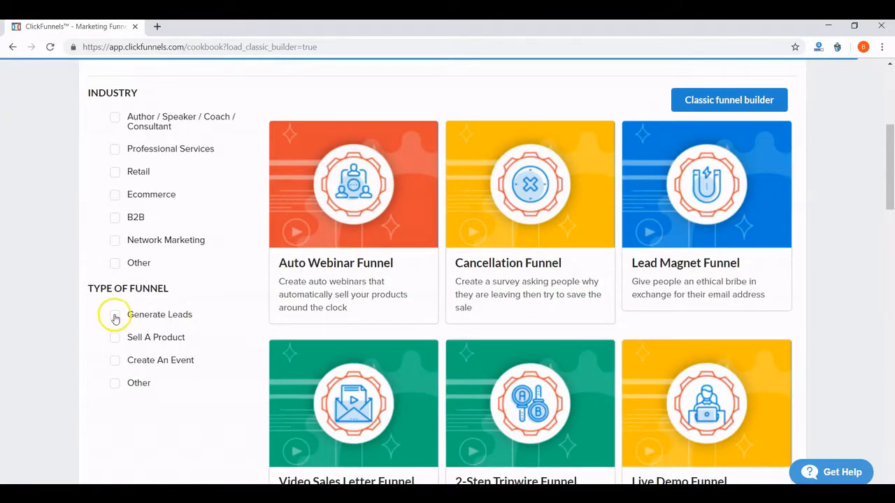
click(115, 320)
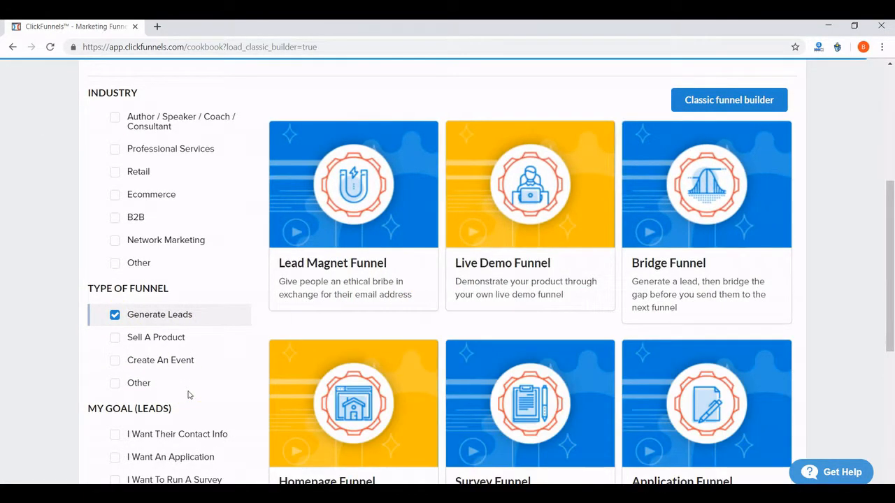
scroll(179, 381, down, 4)
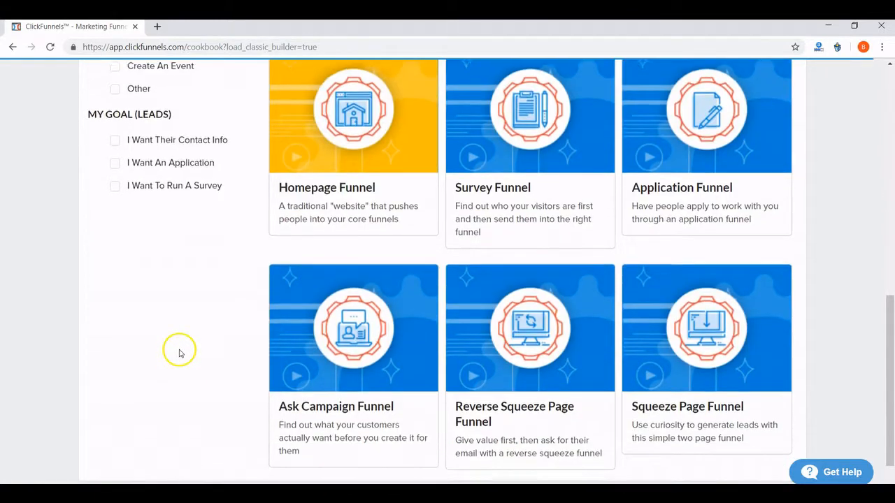
scroll(180, 353, down, 2)
scroll(178, 344, up, 4)
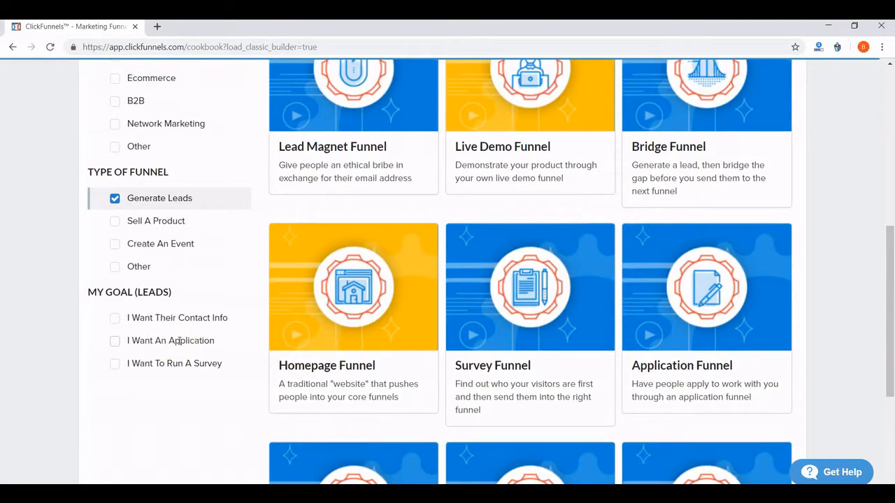
scroll(500, 305, down, 2)
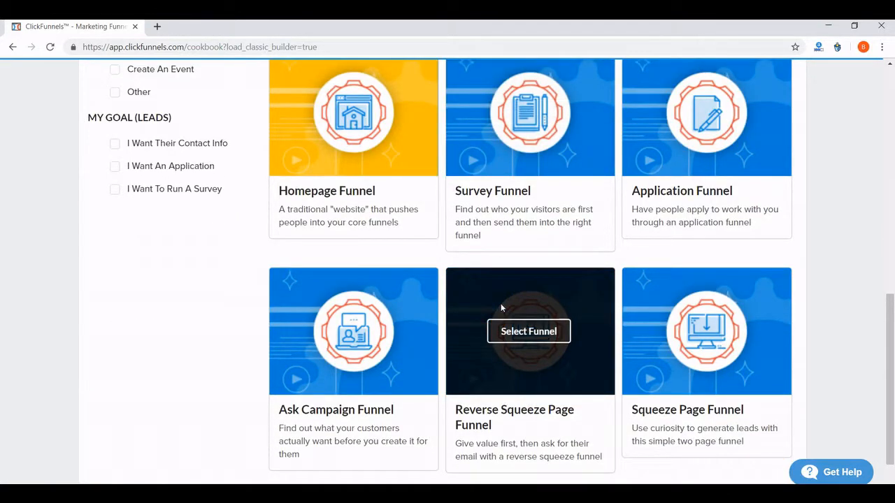
click(708, 332)
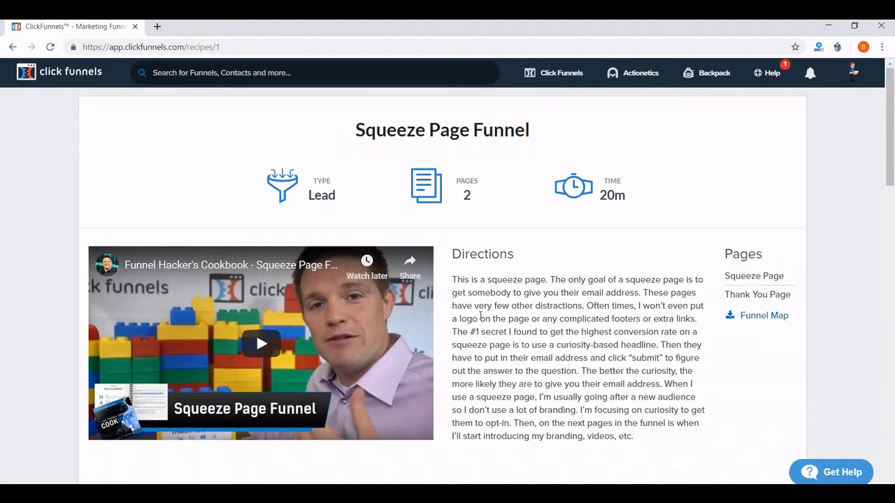
Get the free Blank Squeeze Page Funnel from the squeeze page funnel templates.
scroll(552, 300, down, 6)
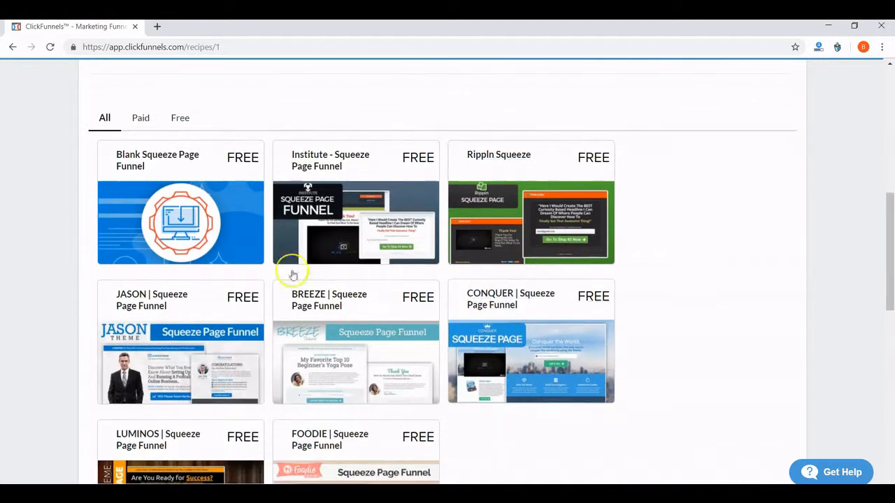
click(166, 163)
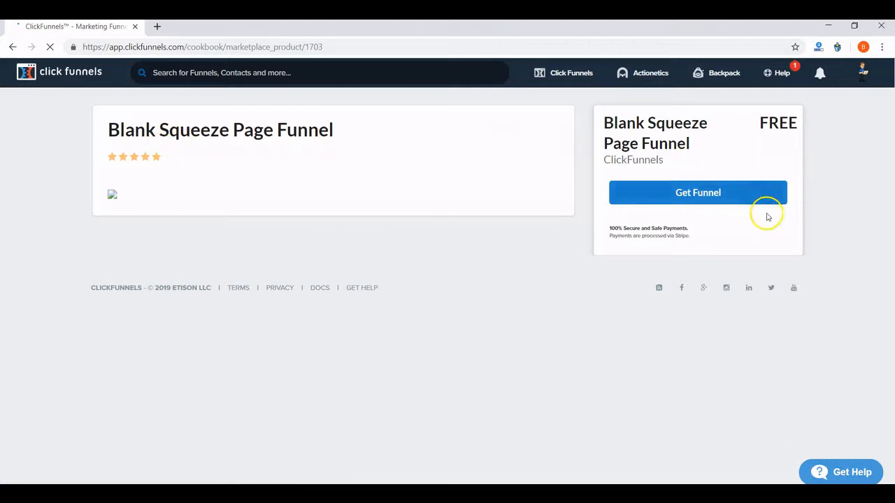
click(696, 198)
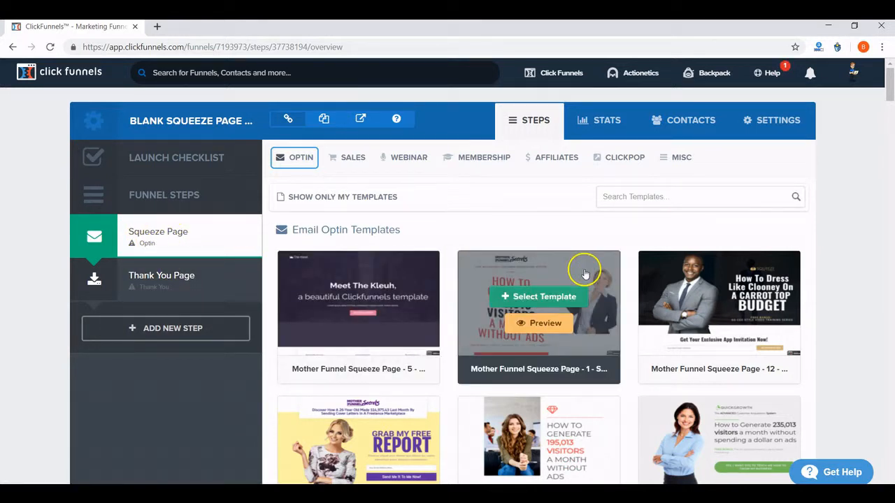
Apply the Optin Blank Start template to the Squeeze Page step and open the page in the editor.
scroll(583, 271, down, 2)
scroll(584, 271, down, 14)
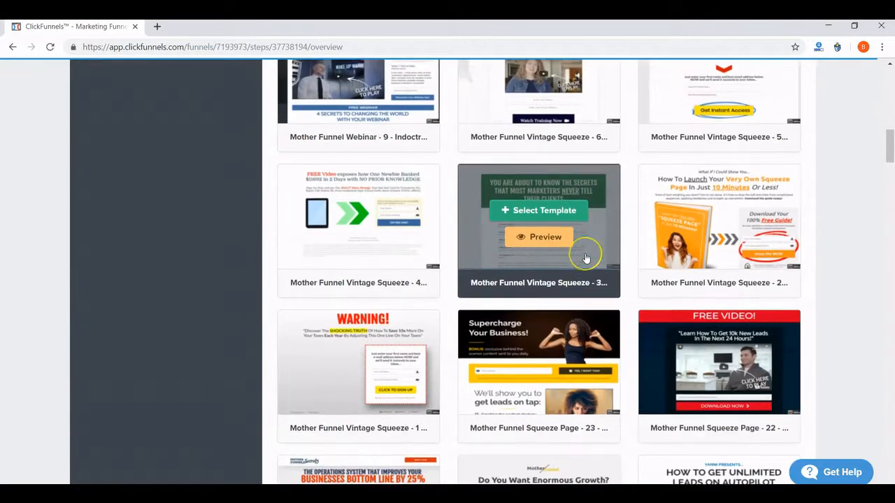
scroll(586, 259, down, 15)
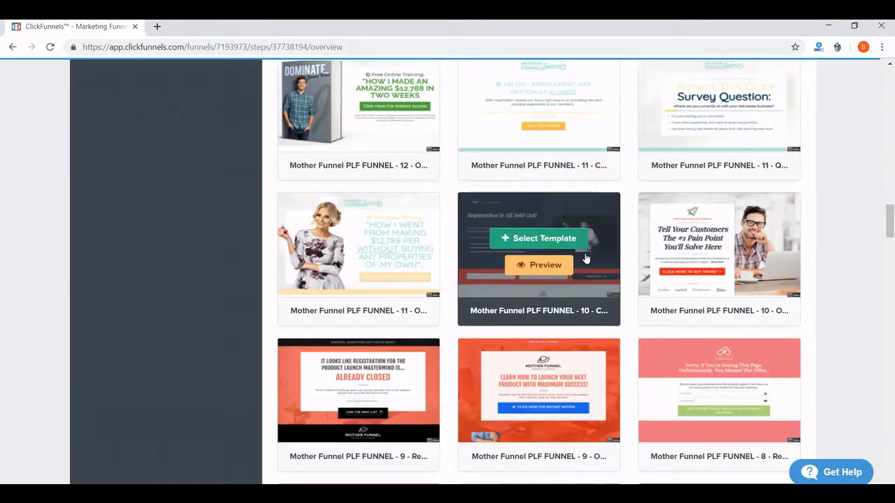
scroll(586, 258, down, 15)
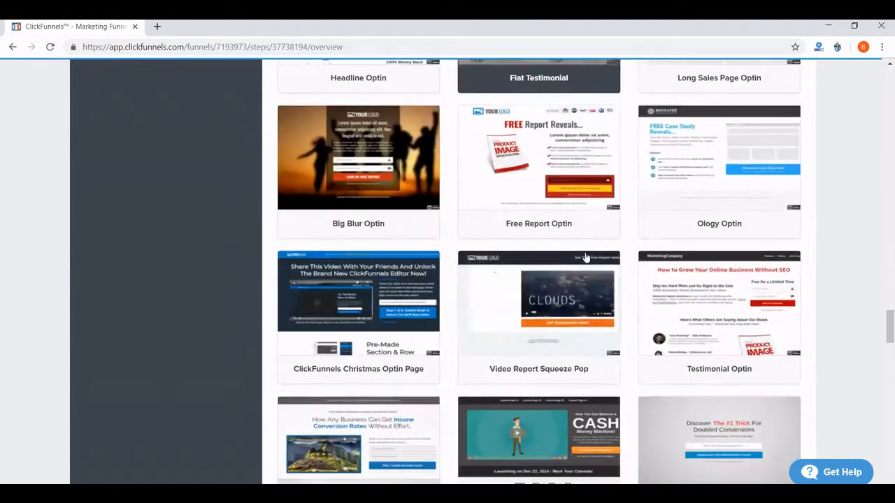
scroll(586, 258, down, 15)
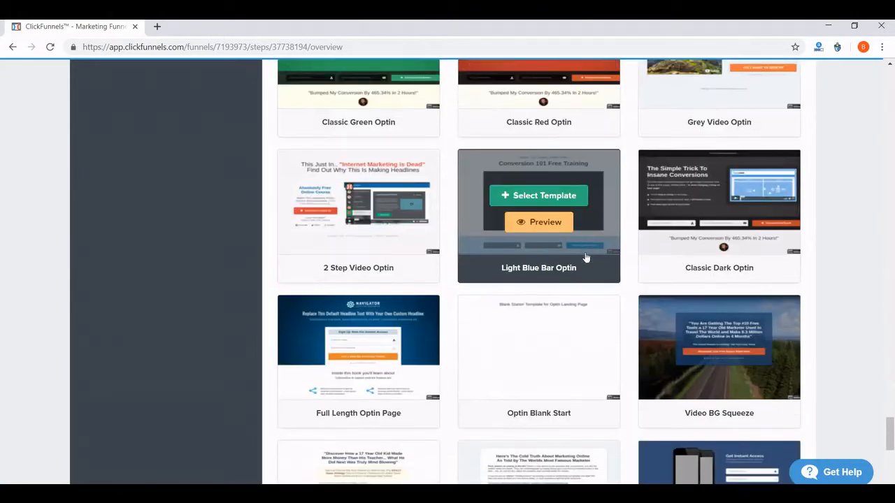
scroll(586, 254, up, 2)
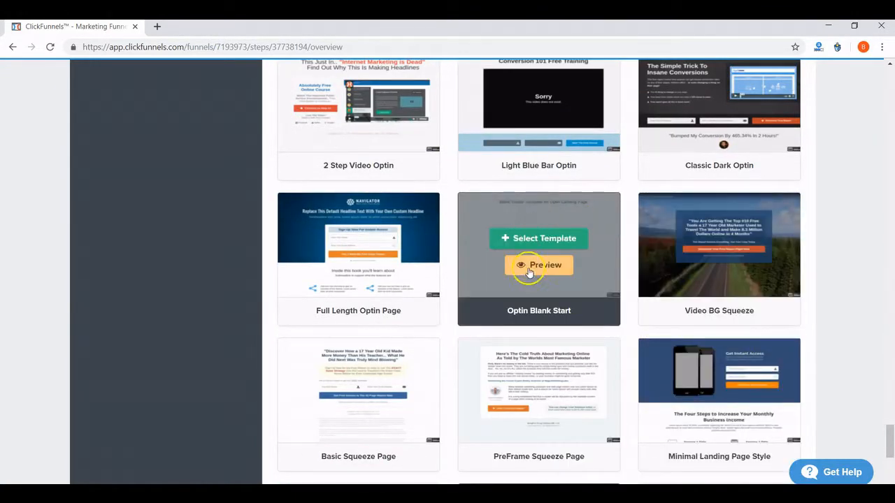
click(545, 239)
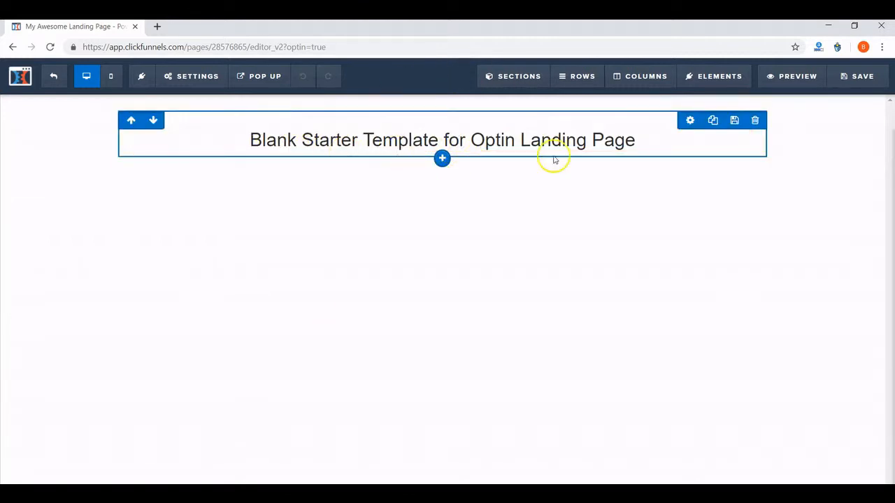
Delete the "Blank Starter Template for Optin Landing Page" headline from the page.
click(606, 151)
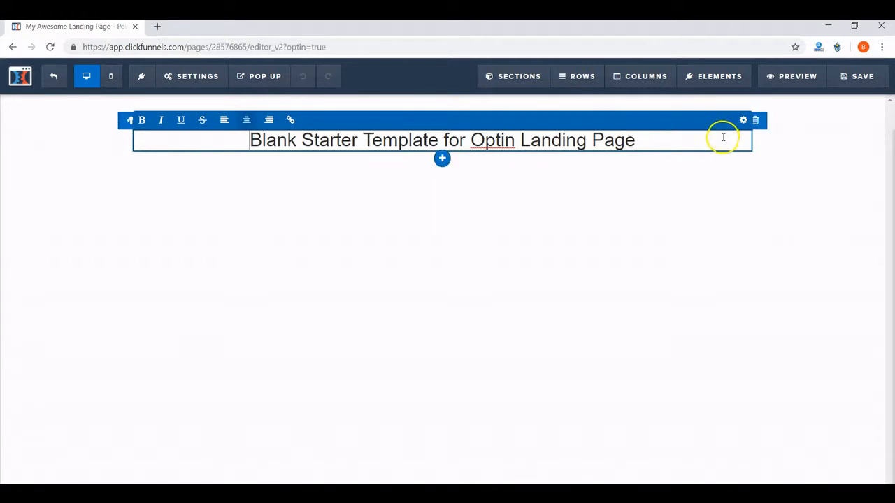
click(655, 162)
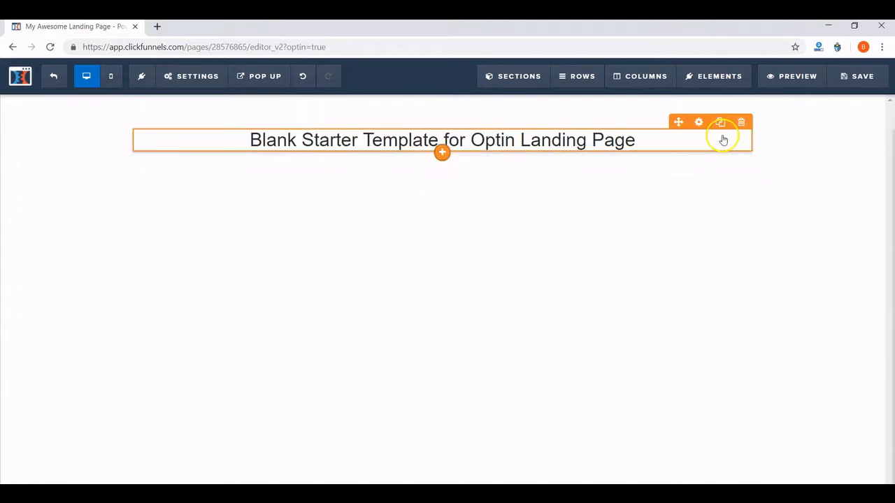
click(742, 122)
click(502, 106)
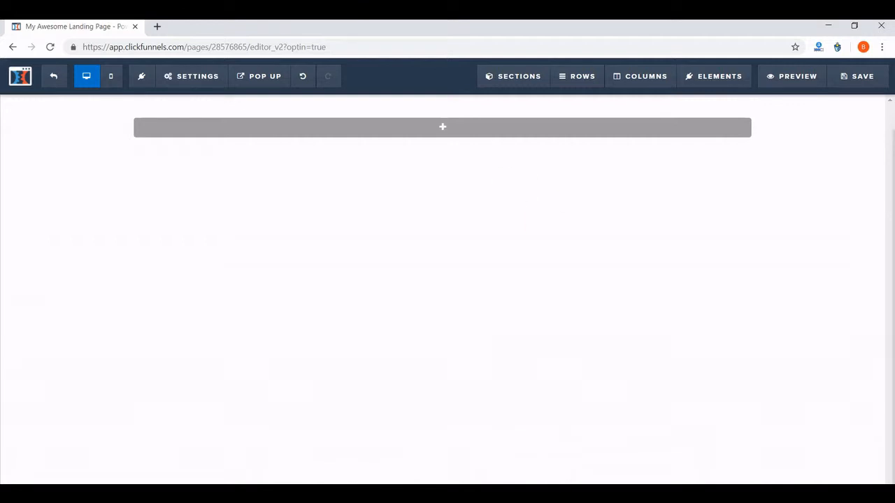
Switch to Word, create a blank document and choose the first multicoloured pen for drawing.
click(564, 494)
click(17, 45)
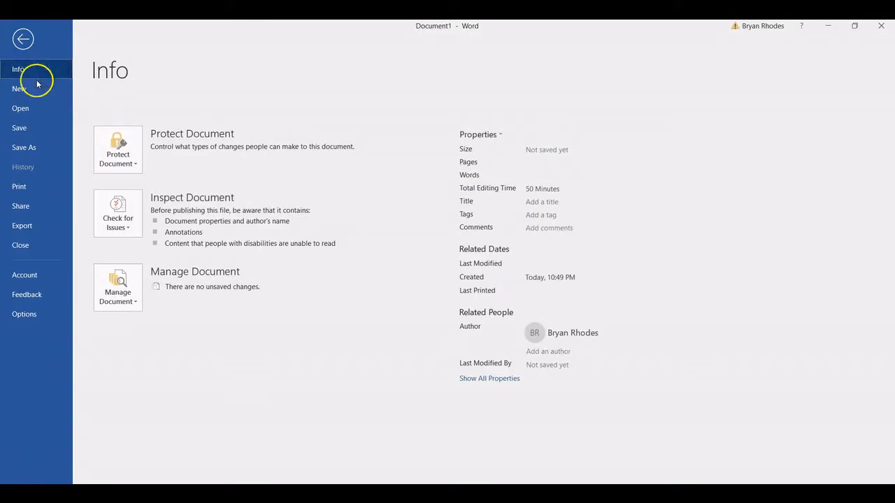
click(33, 90)
click(186, 212)
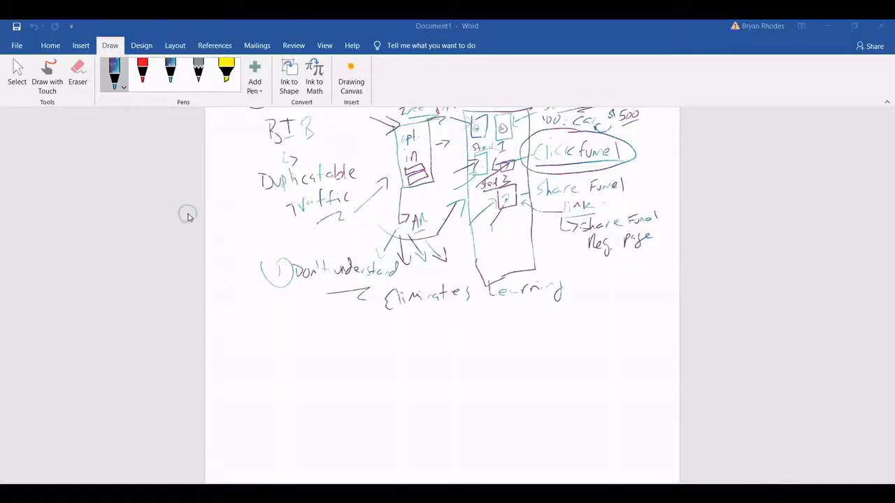
click(110, 45)
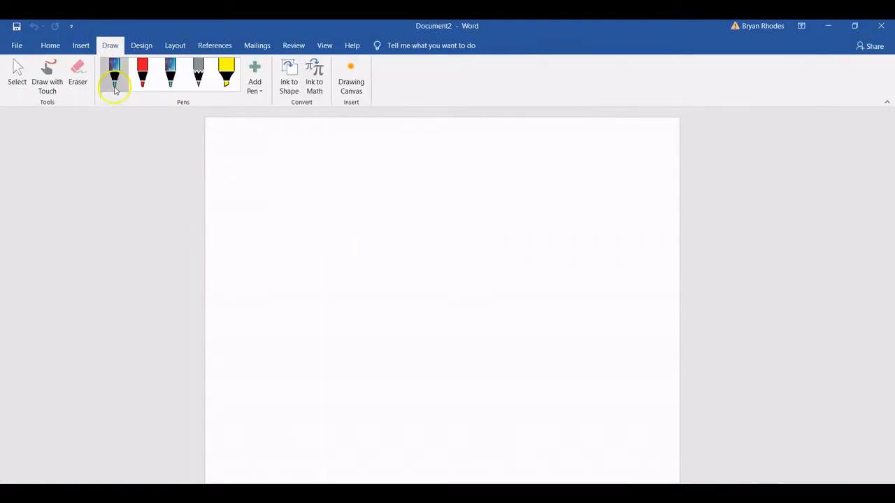
click(115, 82)
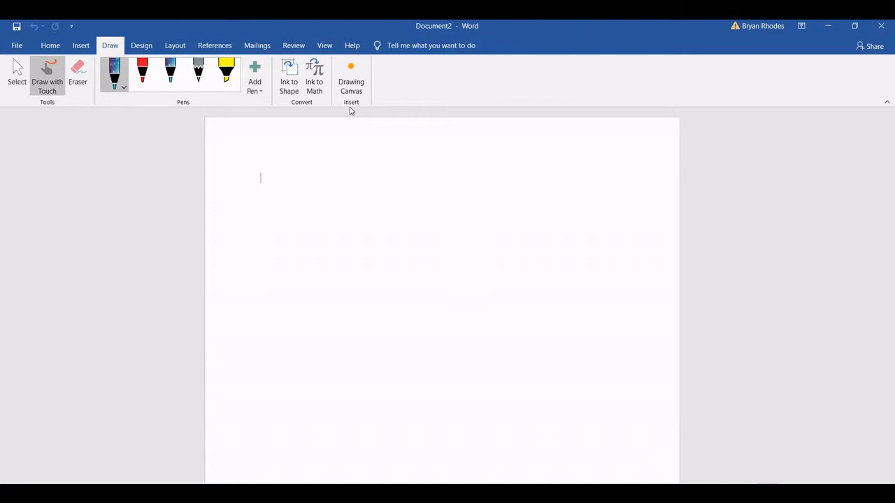
Sketch a tall rectangle as the page outline with a wide content box across its middle.
drag(334, 177, 365, 371)
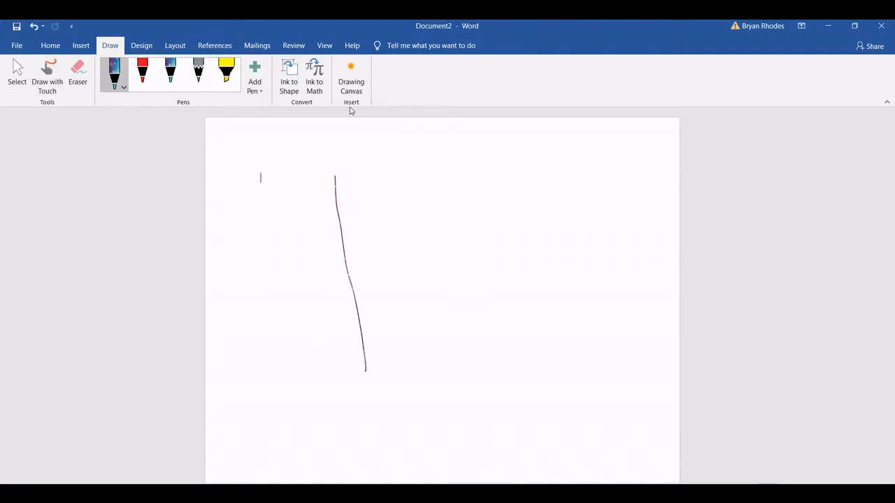
mouse_move(348, 176)
mouse_down()
mouse_move(501, 179)
mouse_move(508, 340)
mouse_up()
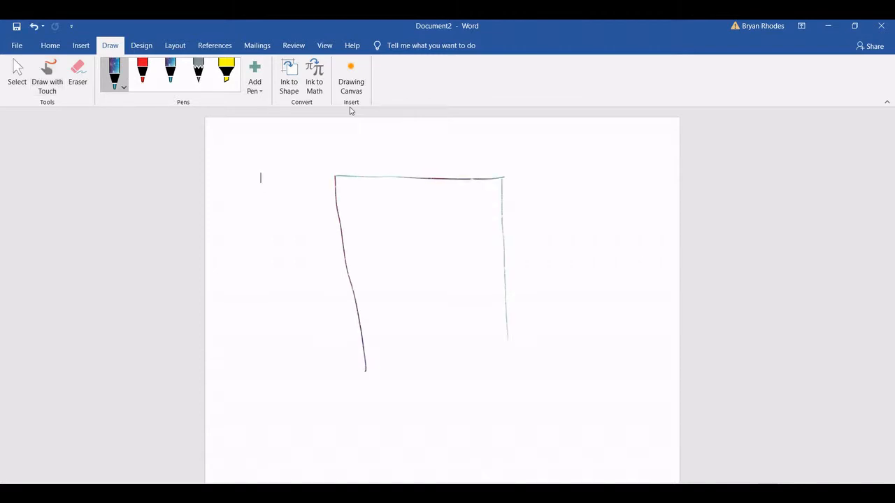
mouse_move(496, 390)
mouse_down()
mouse_move(400, 396)
mouse_move(356, 365)
mouse_up()
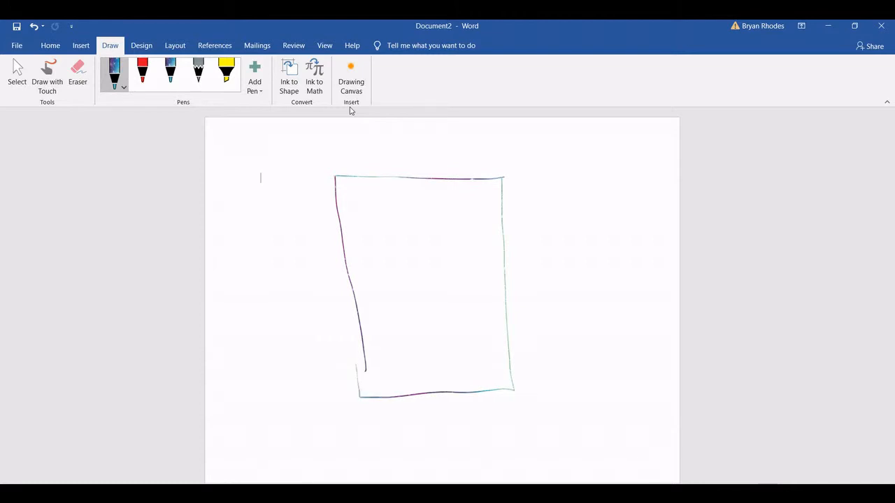
mouse_move(357, 216)
mouse_down()
mouse_move(373, 322)
mouse_move(503, 315)
mouse_up()
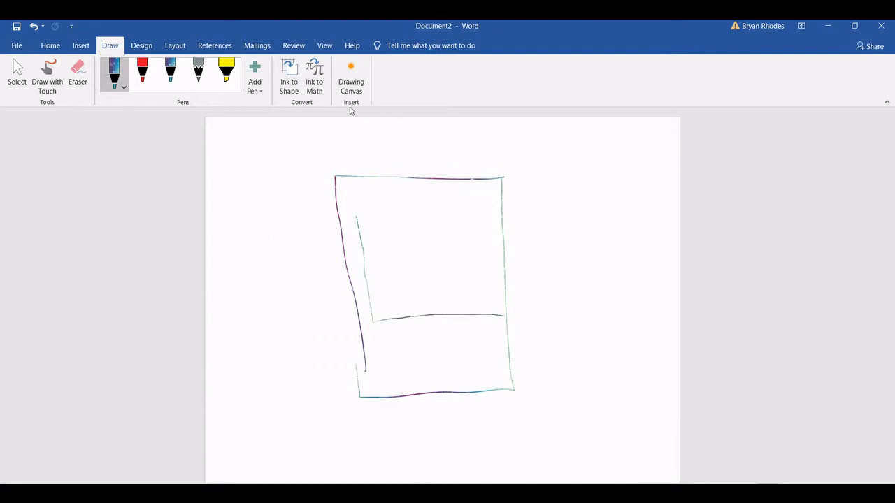
mouse_move(353, 217)
mouse_down()
mouse_move(495, 218)
mouse_move(502, 315)
mouse_up()
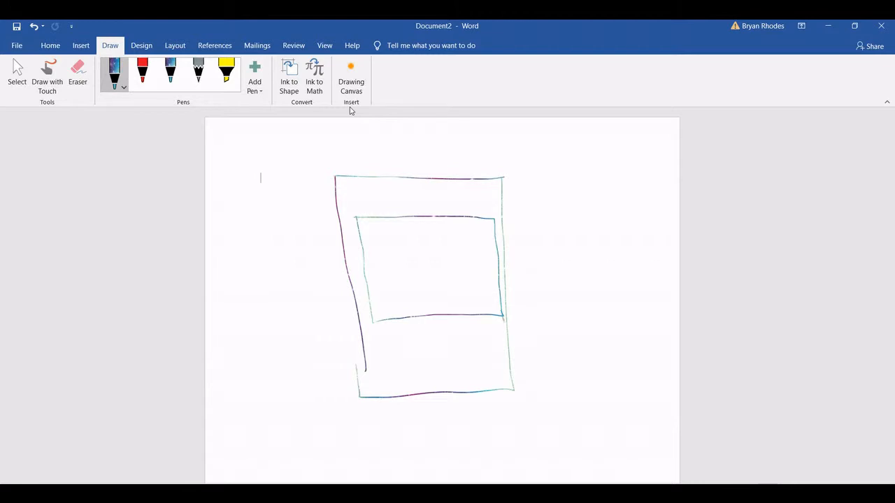
Sketch a bracketed headline and "Sub" line atop the content box, with a small box labelled "Ebook" below them on the left.
drag(369, 227, 374, 238)
drag(478, 228, 478, 236)
drag(409, 228, 410, 238)
drag(378, 262, 383, 299)
mouse_move(378, 263)
mouse_down()
mouse_move(408, 263)
mouse_move(409, 302)
mouse_move(396, 302)
mouse_up()
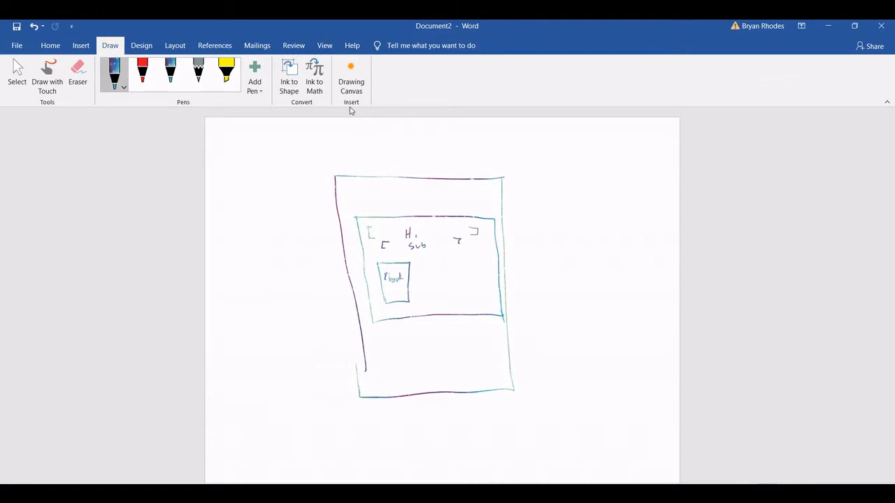
Beside the ebook box, sketch a bracketed "Sub" heading, bullet lines and two stacked form boxes, with arrows labelled "Email" and "Submit".
drag(438, 261, 474, 268)
mouse_move(445, 274)
mouse_down()
mouse_move(479, 273)
mouse_move(469, 279)
mouse_move(486, 282)
mouse_up()
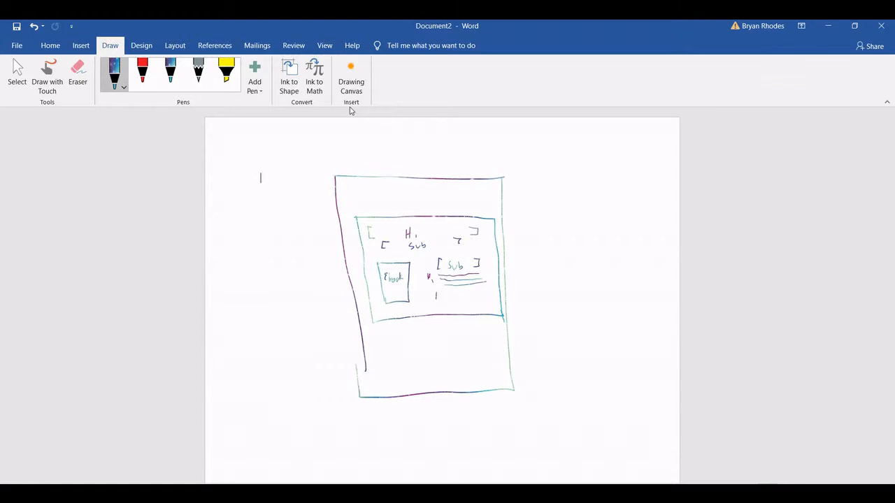
mouse_move(436, 291)
mouse_down()
mouse_move(485, 289)
mouse_move(484, 299)
mouse_move(439, 301)
mouse_move(481, 301)
mouse_move(440, 312)
mouse_up()
mouse_move(505, 278)
mouse_down()
mouse_move(520, 273)
mouse_move(472, 295)
mouse_up()
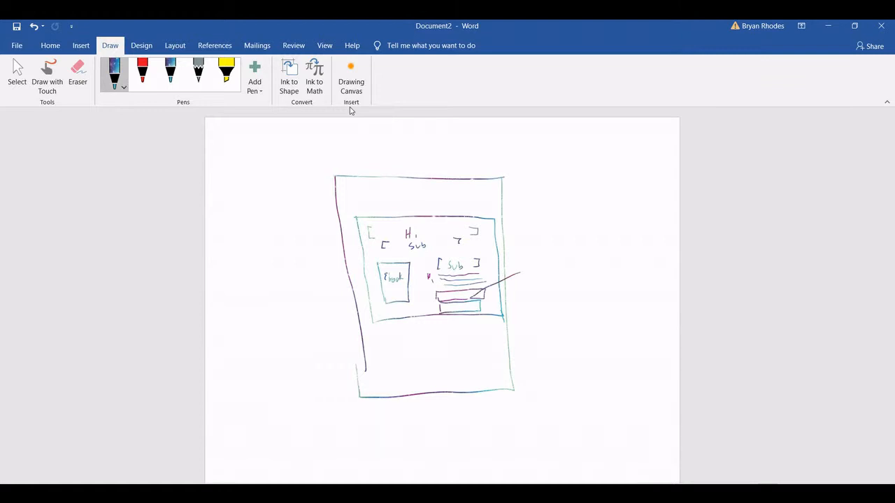
drag(519, 264, 483, 305)
mouse_move(544, 287)
mouse_down()
mouse_move(536, 297)
mouse_move(569, 300)
mouse_up()
Sketch a footer with "Disclaimer", "Terms of use" and underlines, and draw a header bar line across the top of the page outline.
drag(386, 381, 411, 379)
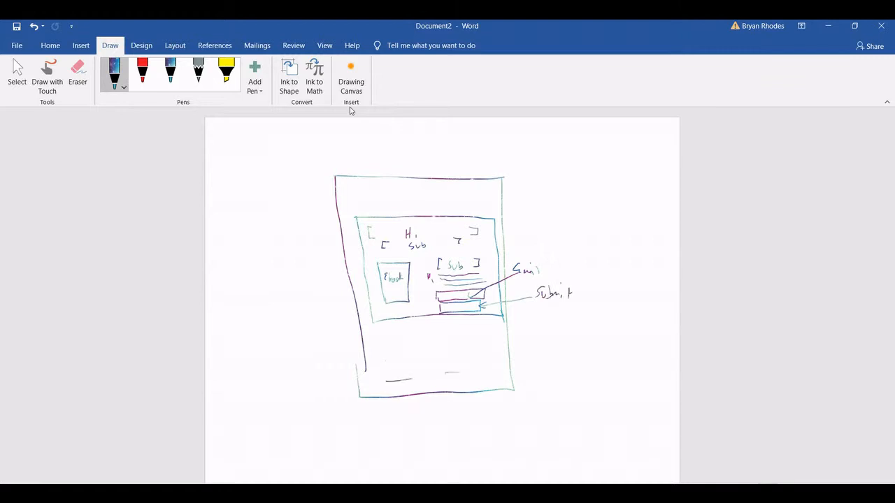
drag(408, 357, 407, 363)
drag(485, 358, 483, 368)
mouse_move(415, 389)
mouse_down()
mouse_move(451, 385)
mouse_move(436, 384)
mouse_up()
drag(337, 189, 507, 191)
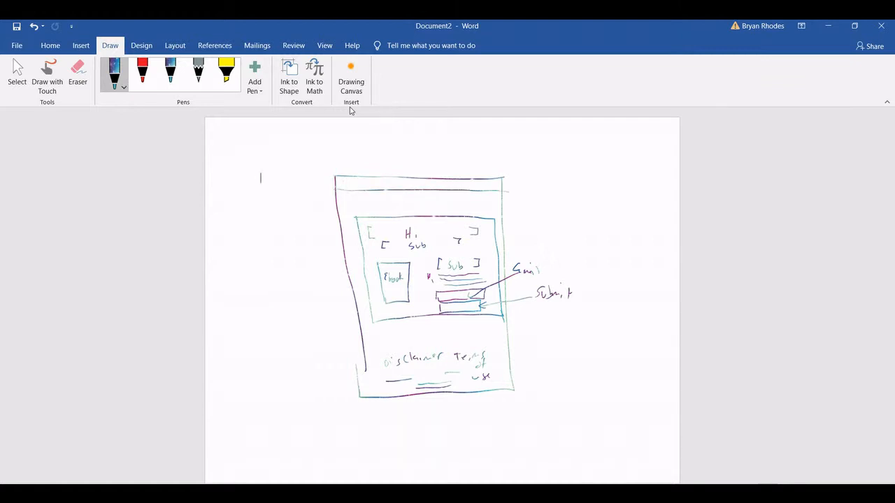
Sketch a logo circle and a bracketed "Sub" in the header bar, and an arrow labelled "Timer" beneath the form boxes.
mouse_move(345, 174)
mouse_down()
mouse_move(350, 191)
mouse_move(347, 175)
mouse_up()
drag(408, 179, 411, 186)
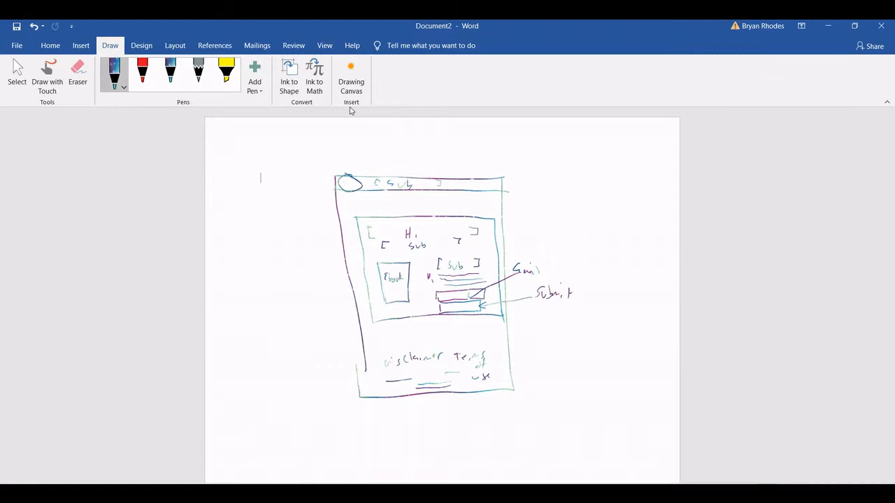
drag(445, 320, 424, 335)
drag(453, 329, 465, 331)
Write an underlined "Limited Offer" above the page outline with an arrow to the header bar, and underline "Timer".
drag(409, 145, 405, 159)
mouse_move(422, 128)
mouse_down()
mouse_move(427, 144)
mouse_move(470, 149)
mouse_move(472, 132)
mouse_move(513, 147)
mouse_up()
drag(507, 143, 533, 144)
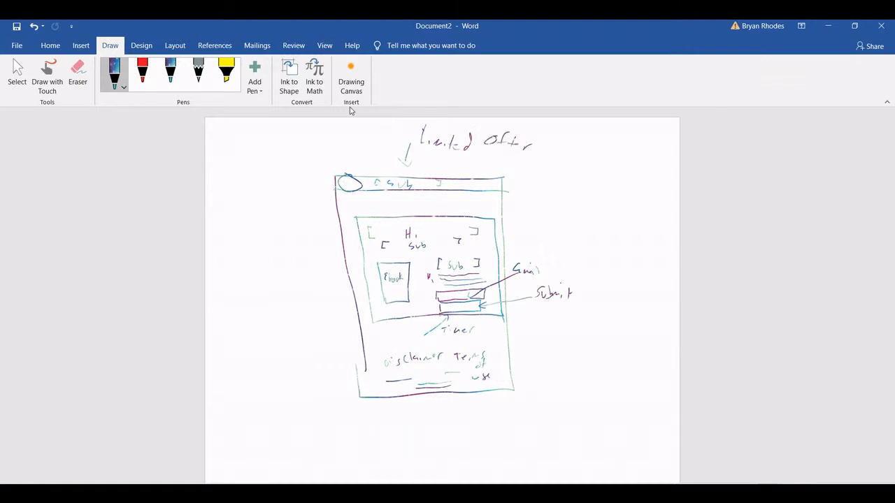
drag(429, 157, 515, 162)
drag(448, 337, 467, 336)
Draw a pointer line to the circle in the header bar, label it "Logo", and retrace the "Limited Offer" arrow.
drag(318, 213, 341, 186)
mouse_move(269, 217)
mouse_down()
mouse_move(290, 240)
mouse_move(305, 224)
mouse_up()
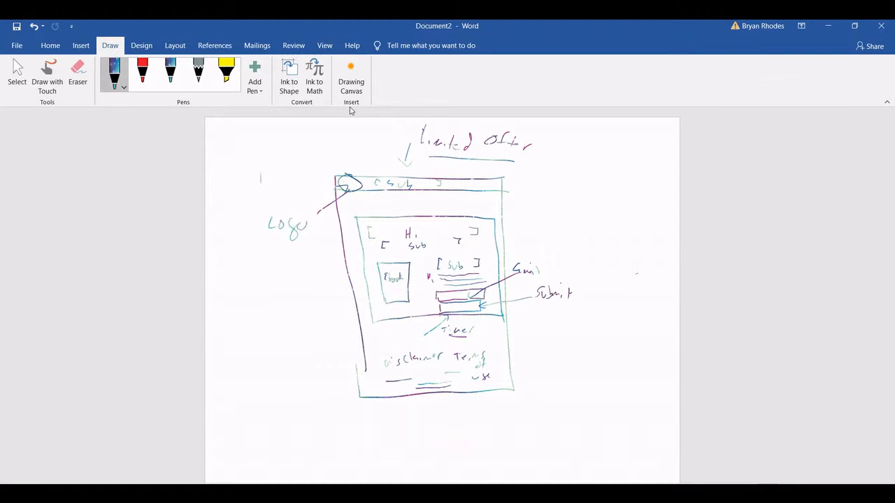
drag(414, 140, 408, 163)
drag(400, 151, 412, 162)
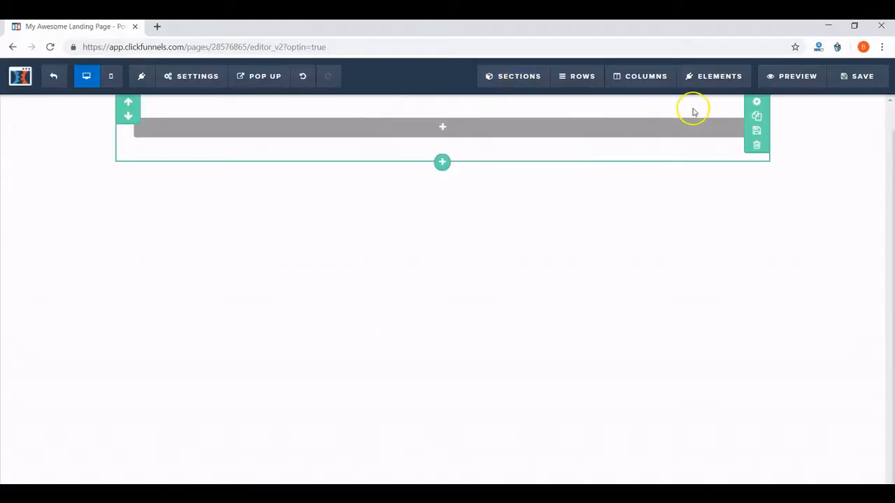
In the ClickFunnels editor, set the Sales Copy & Optin section's left/right and top padding to 0.
click(757, 102)
scroll(724, 280, down, 1)
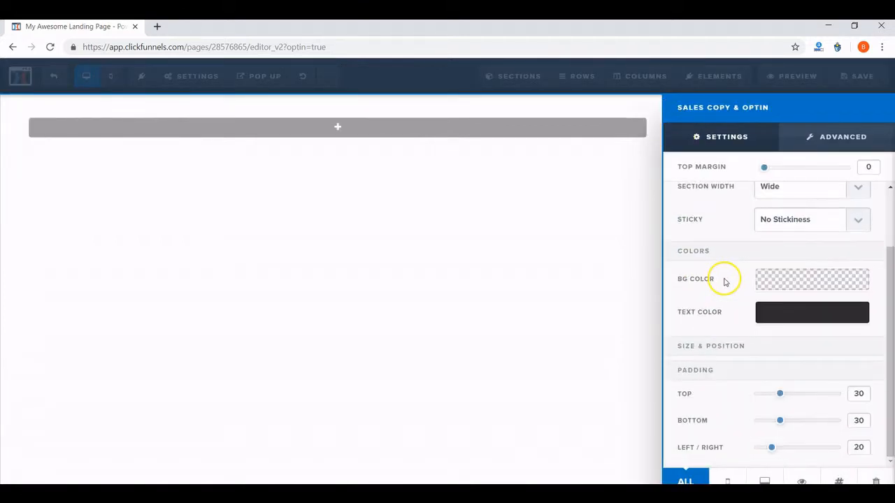
click(770, 448)
drag(770, 447, 718, 447)
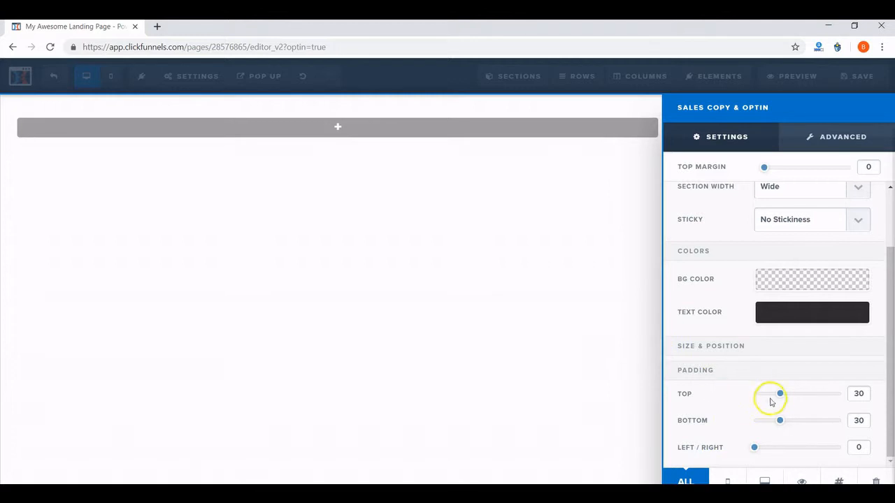
drag(779, 396, 724, 396)
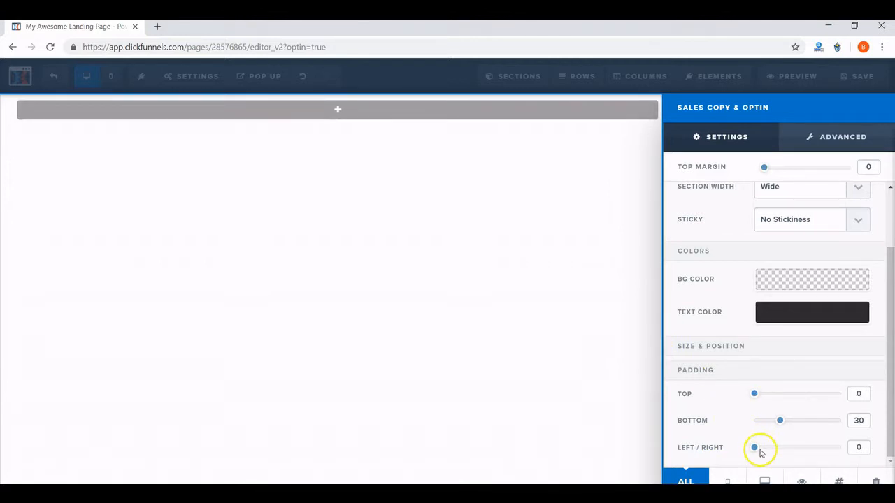
click(531, 294)
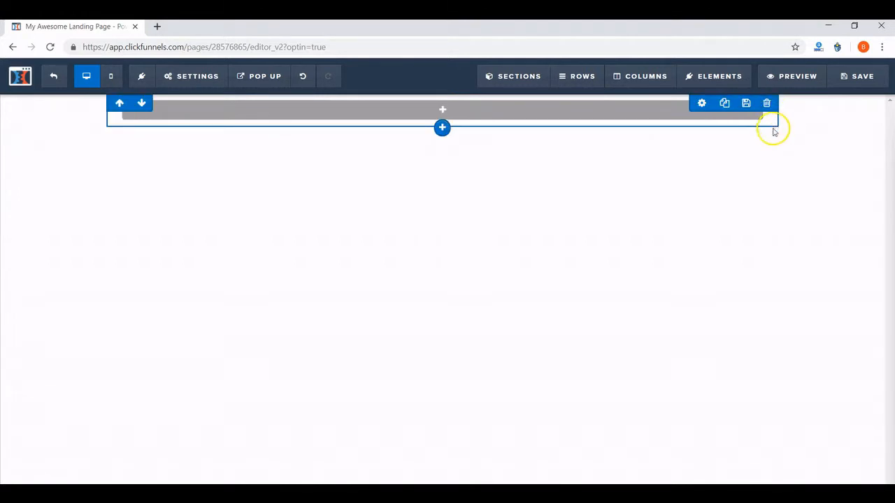
Delete the Sales Copy & Optin section and add an empty full-width section in its place.
click(759, 145)
click(491, 115)
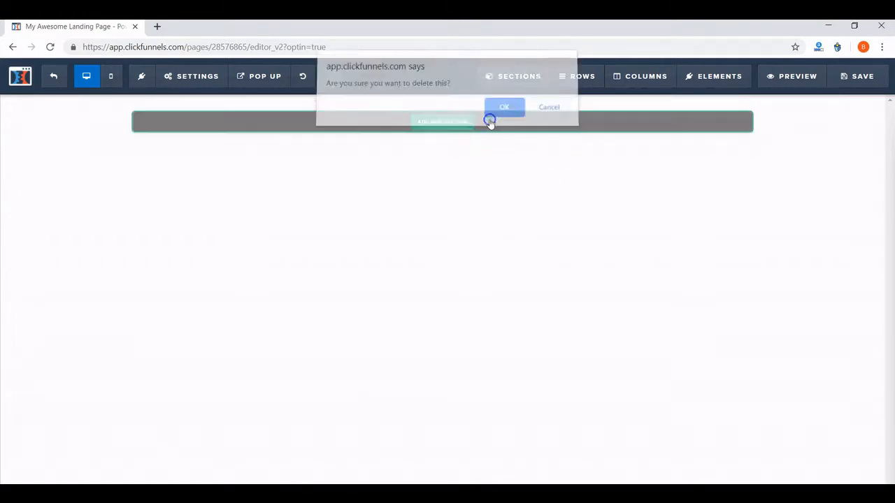
mouse_move(705, 87)
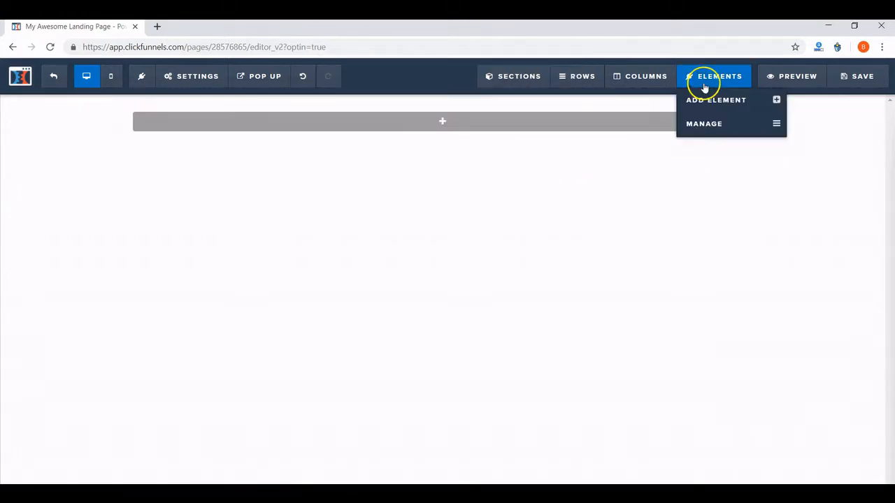
mouse_move(510, 83)
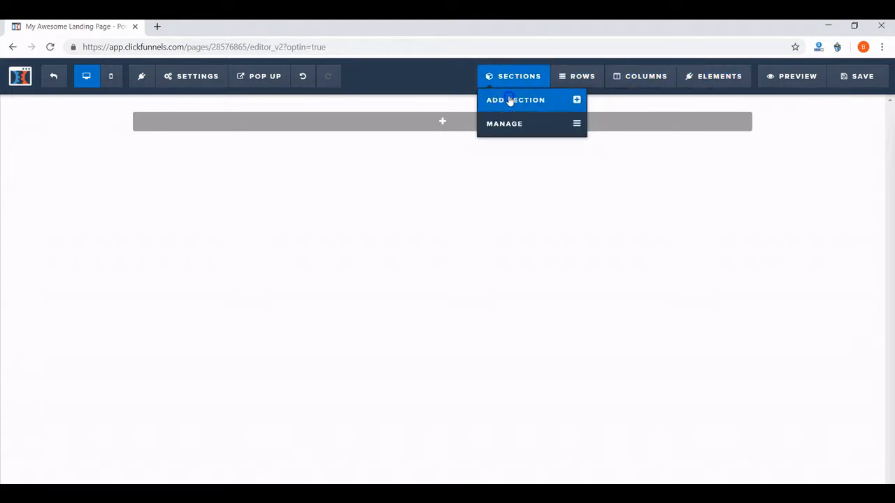
click(510, 101)
drag(682, 156, 490, 106)
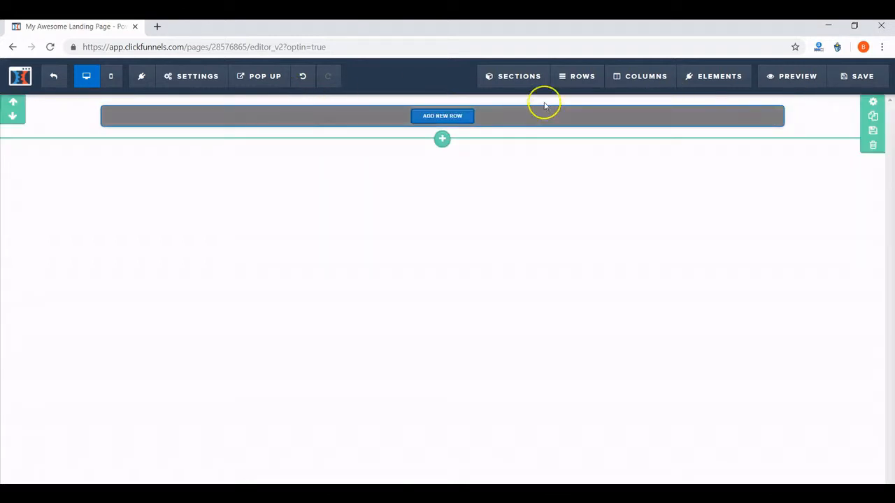
click(512, 77)
click(511, 99)
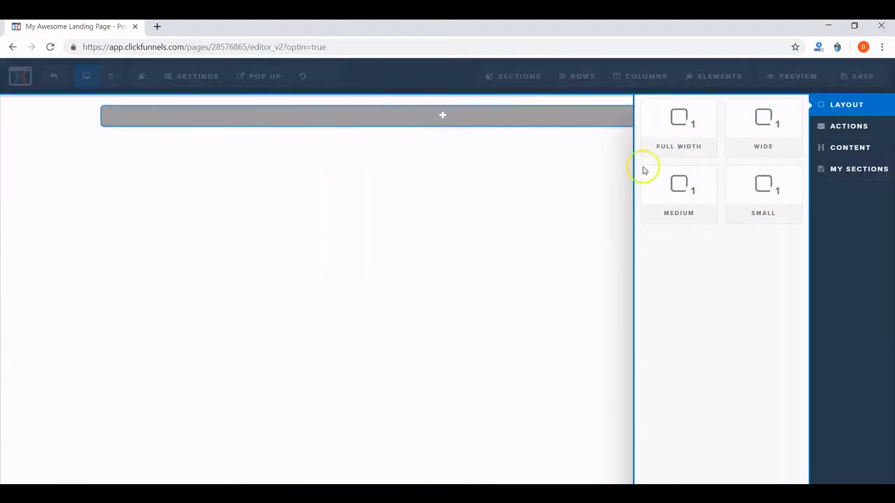
click(655, 134)
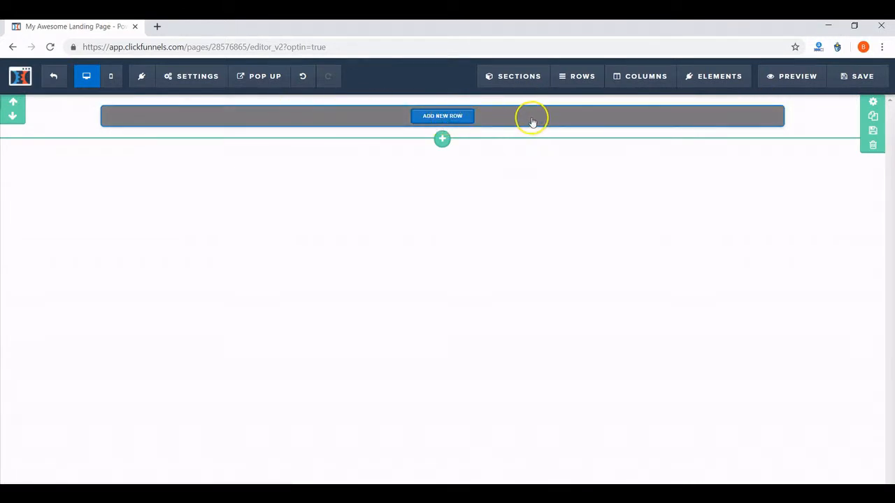
click(447, 117)
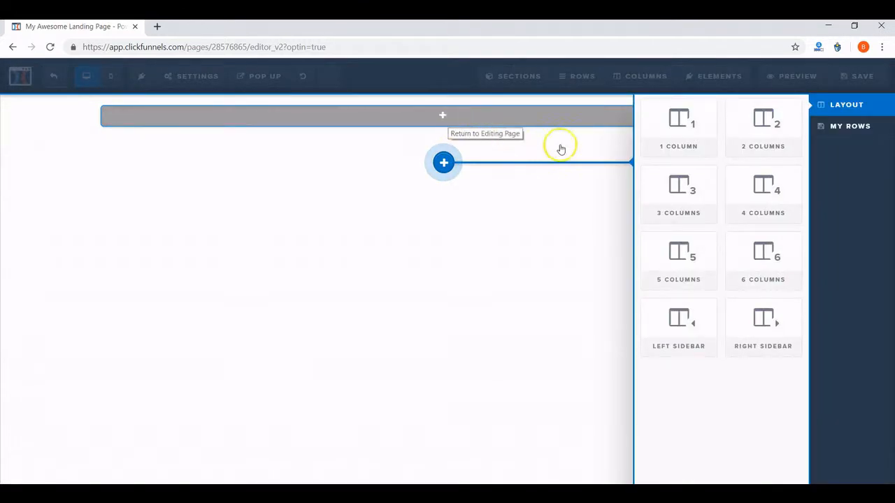
click(679, 123)
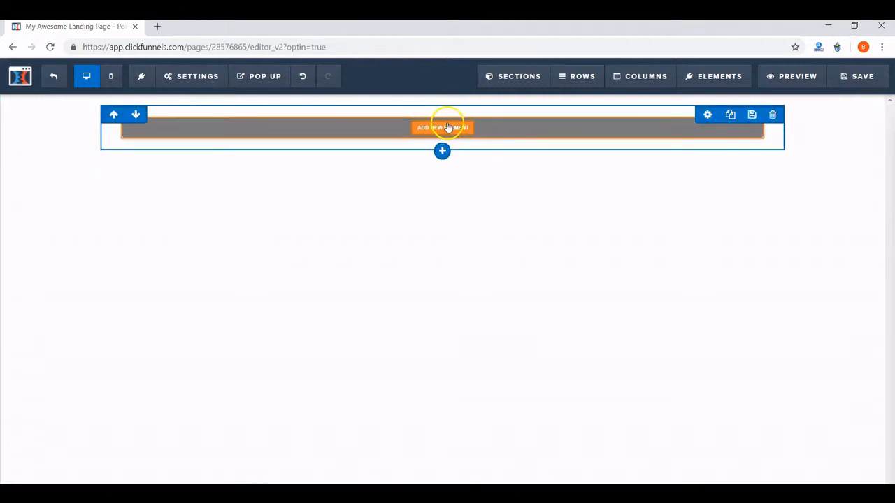
click(771, 115)
click(496, 111)
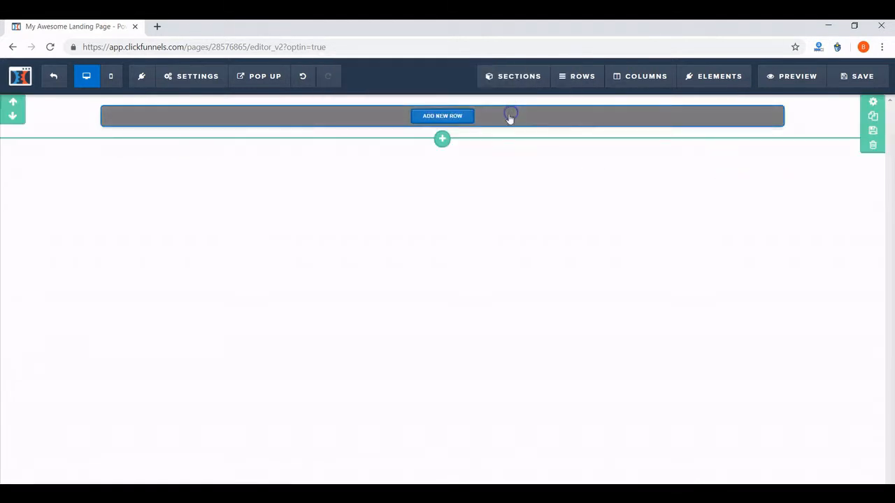
Add a two-column row to the full-width section and narrow its first column to roughly half its width.
click(456, 117)
click(774, 114)
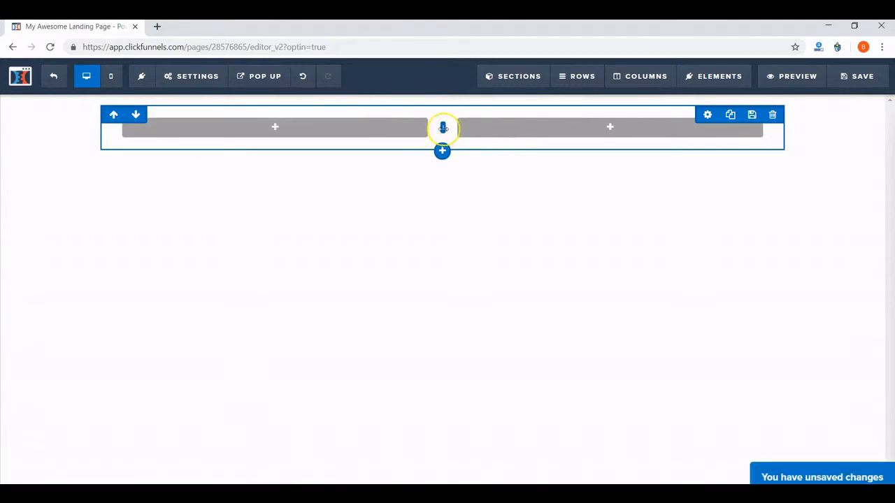
drag(443, 128, 319, 129)
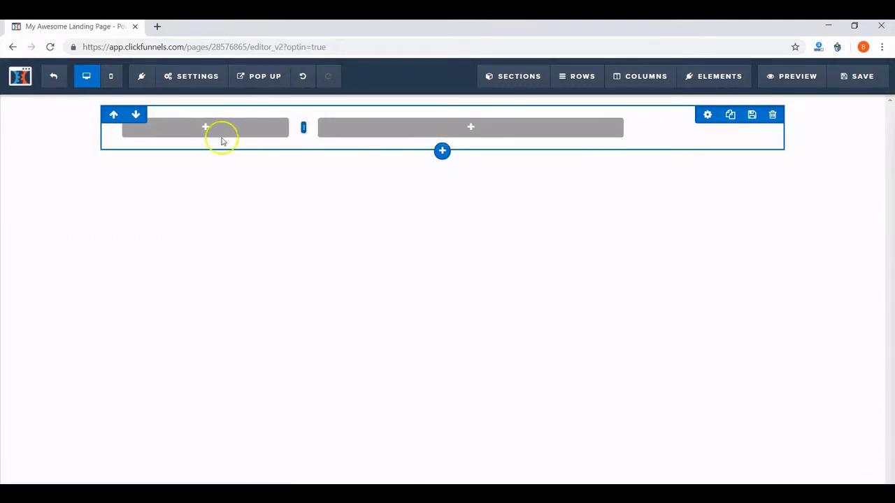
Set the two-column row's left/right padding to 0.
click(705, 119)
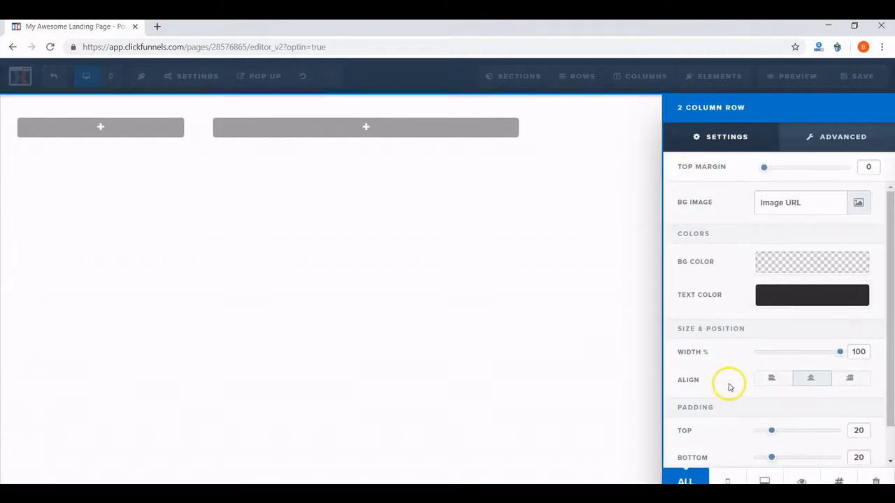
scroll(821, 344, down, 1)
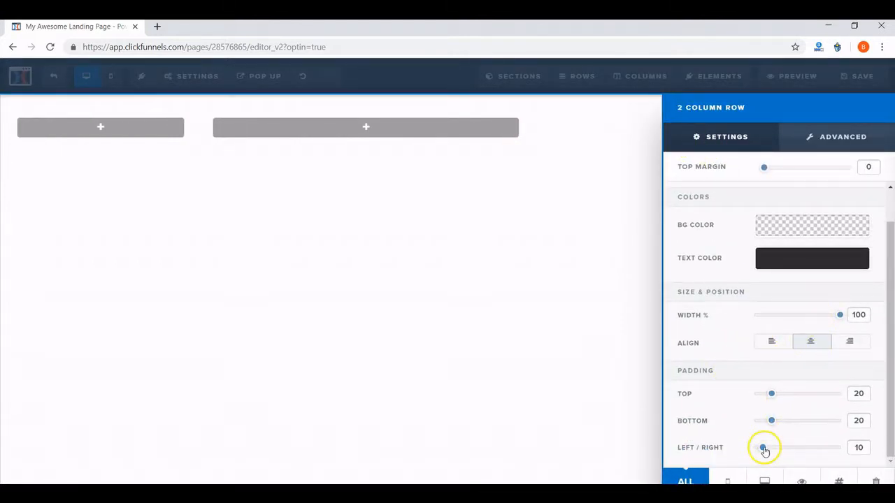
click(549, 278)
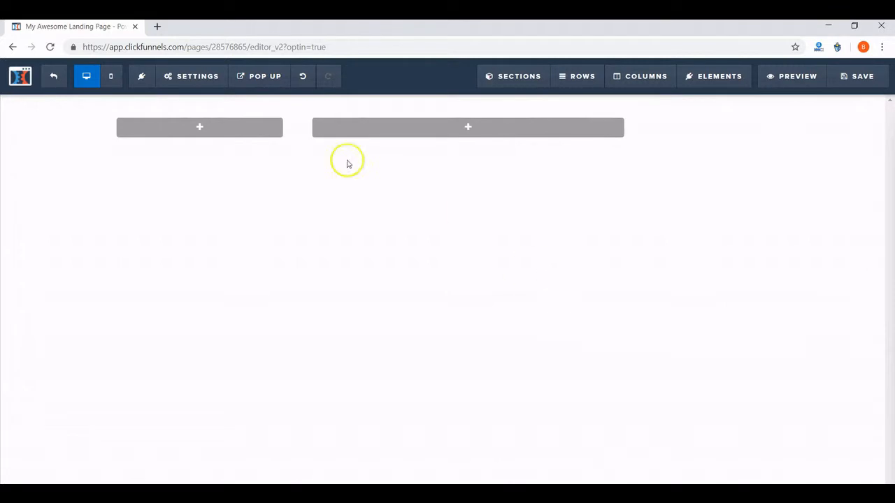
Insert an Image element in the narrow first column and a Sub-Headline element in the second column.
click(200, 126)
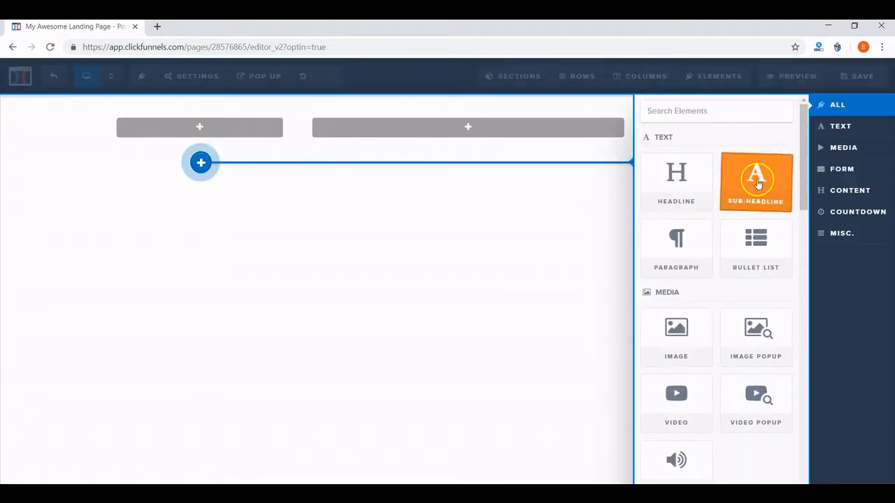
click(675, 354)
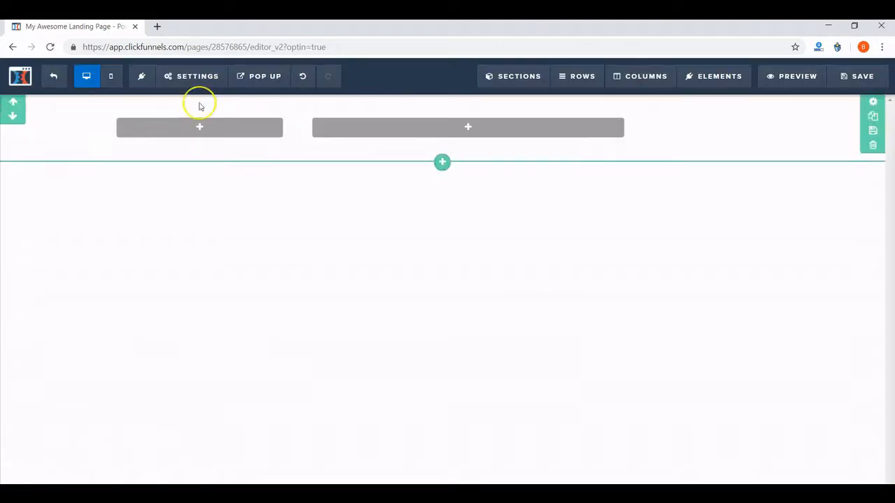
click(201, 128)
click(675, 334)
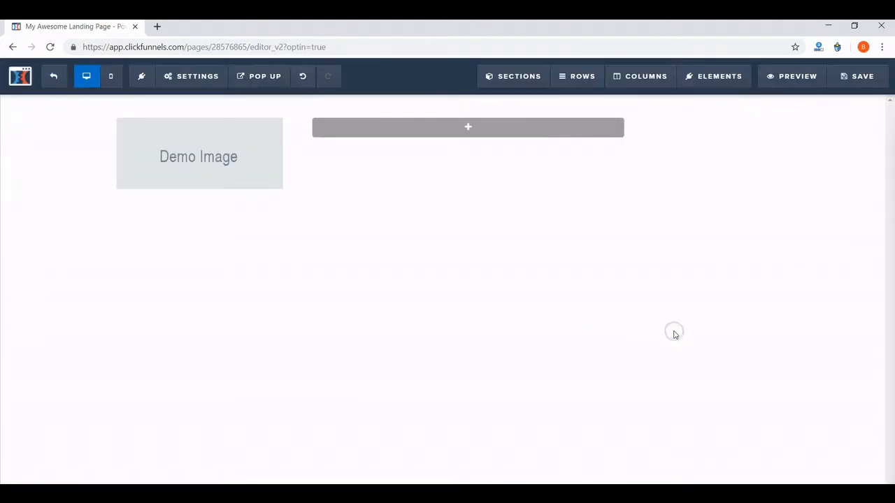
click(462, 129)
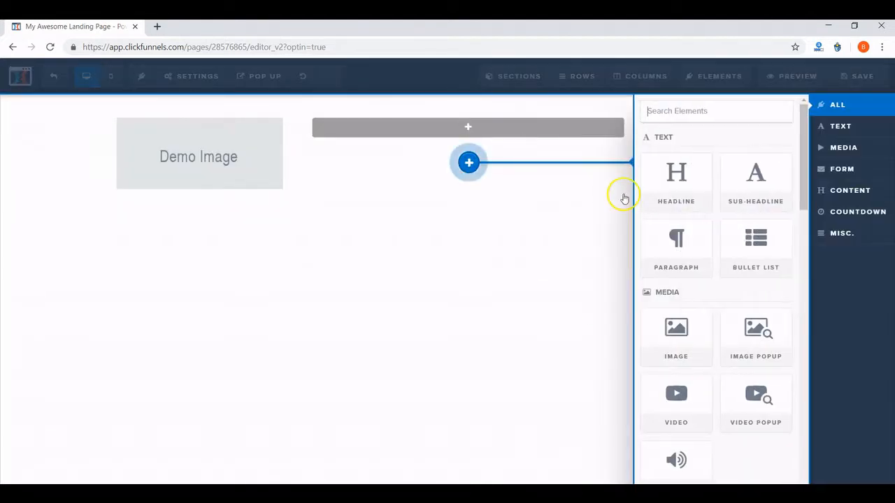
click(770, 180)
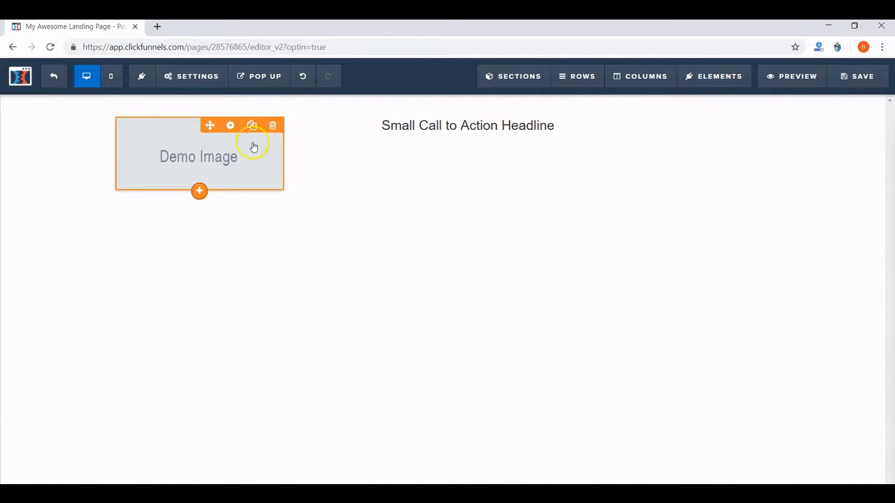
click(230, 126)
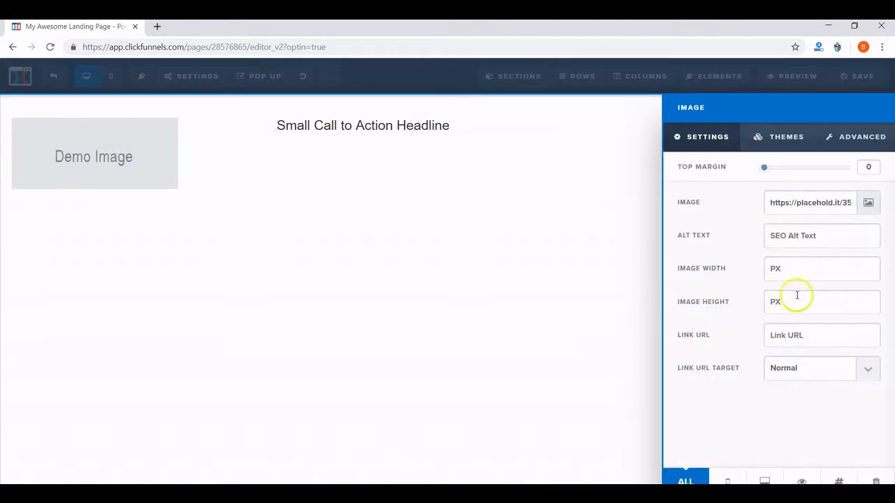
click(558, 247)
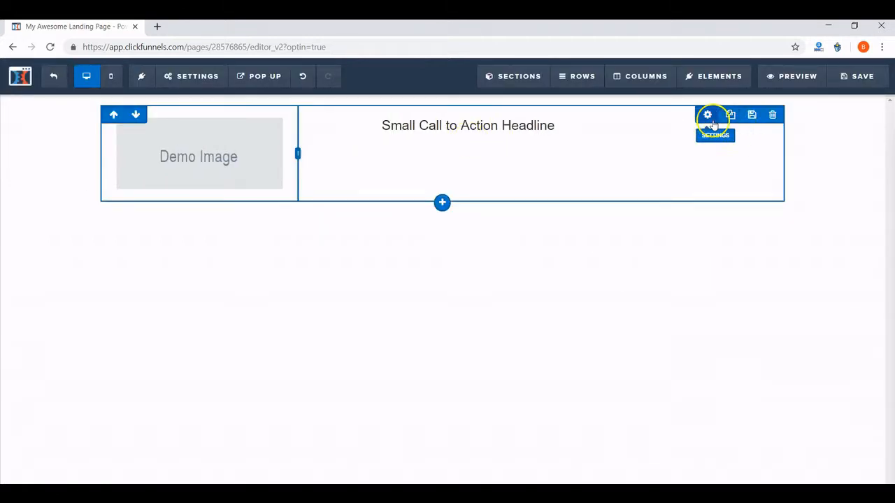
click(711, 120)
scroll(805, 297, down, 1)
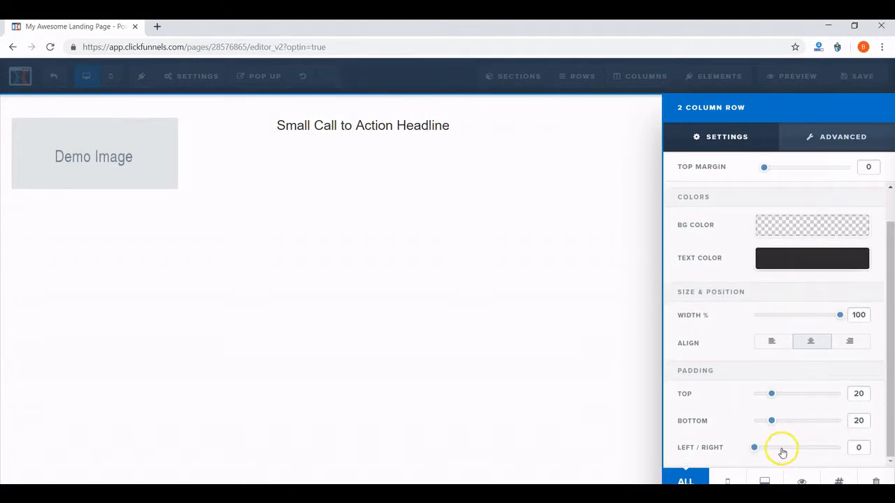
click(516, 315)
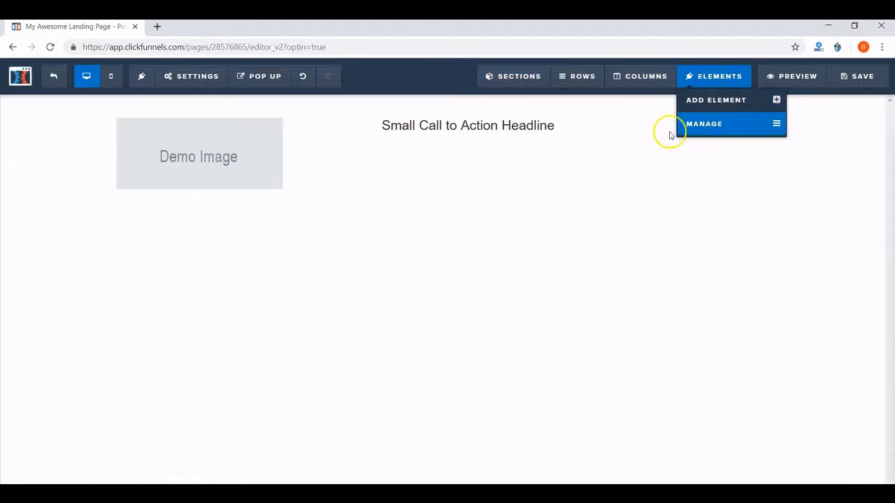
Set the top padding of the full-width header section to 0.
click(872, 102)
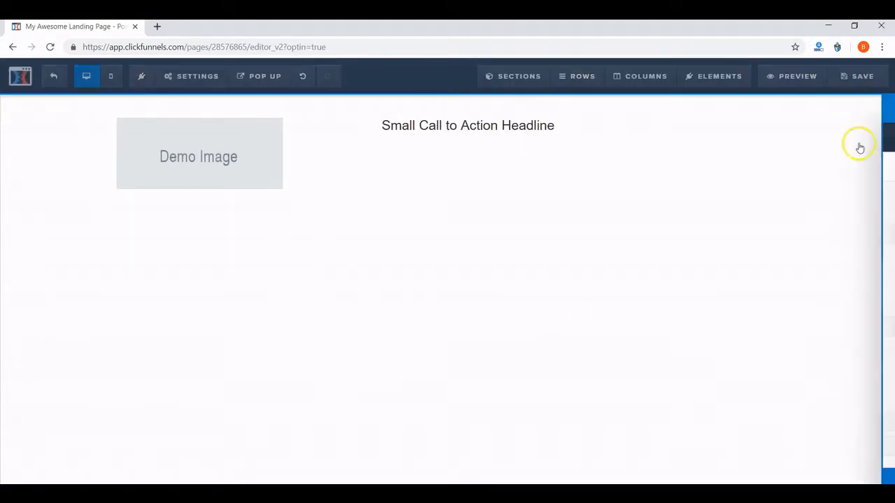
scroll(785, 274, down, 1)
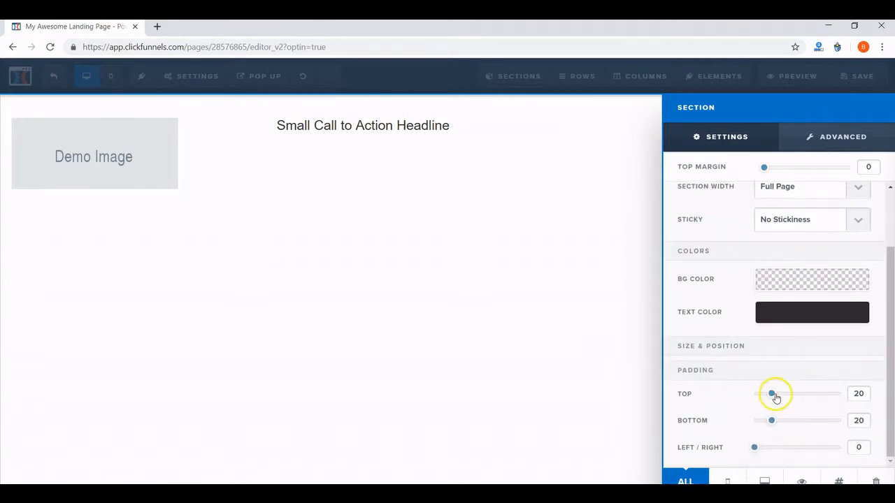
drag(771, 394, 729, 397)
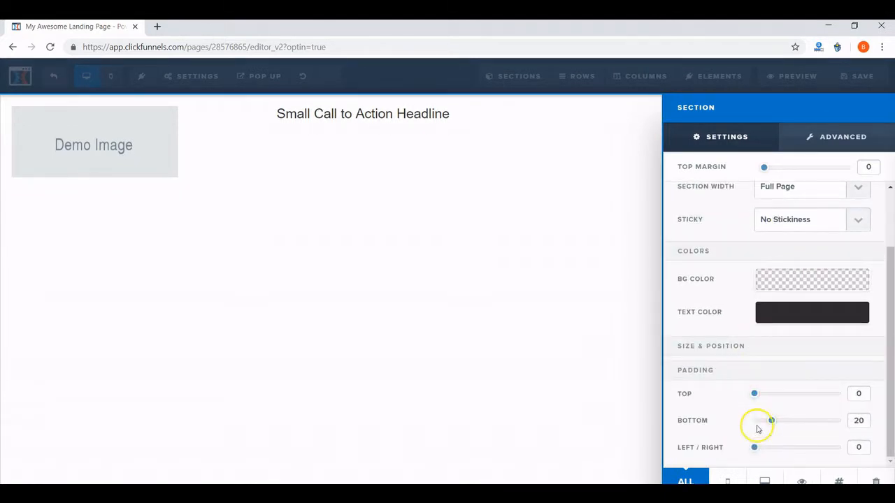
click(385, 142)
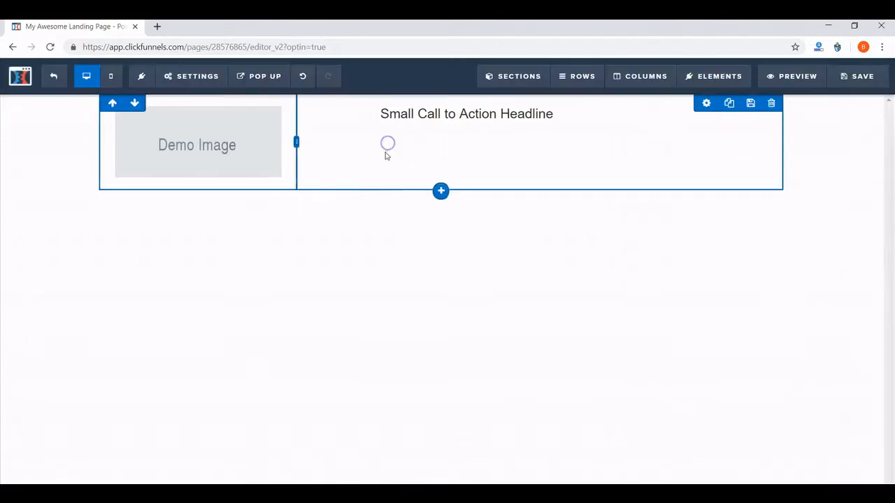
Set the two-column row's top padding to 10 and its bottom padding to 5.
click(708, 104)
scroll(774, 420, down, 1)
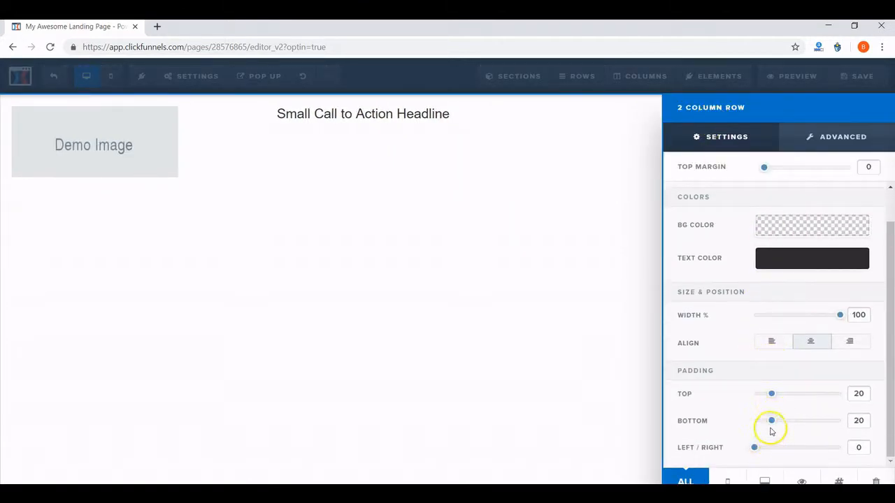
mouse_move(772, 396)
mouse_down()
mouse_move(750, 395)
mouse_move(761, 397)
mouse_up()
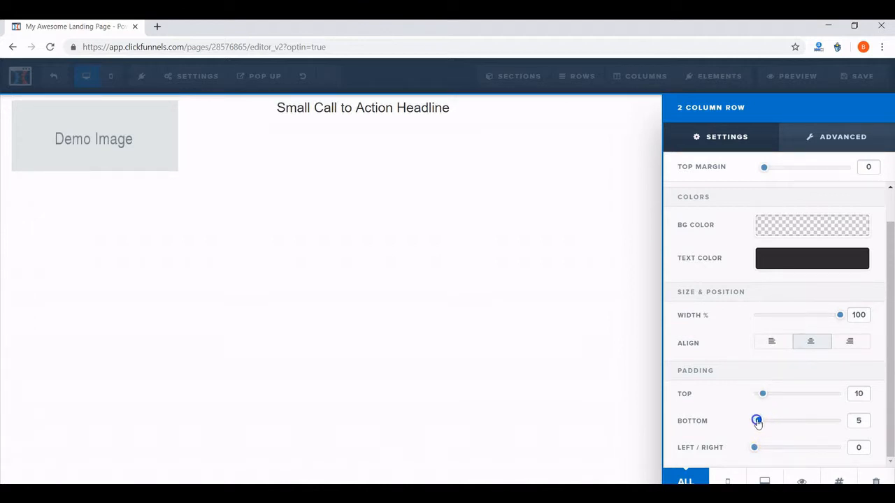
click(481, 250)
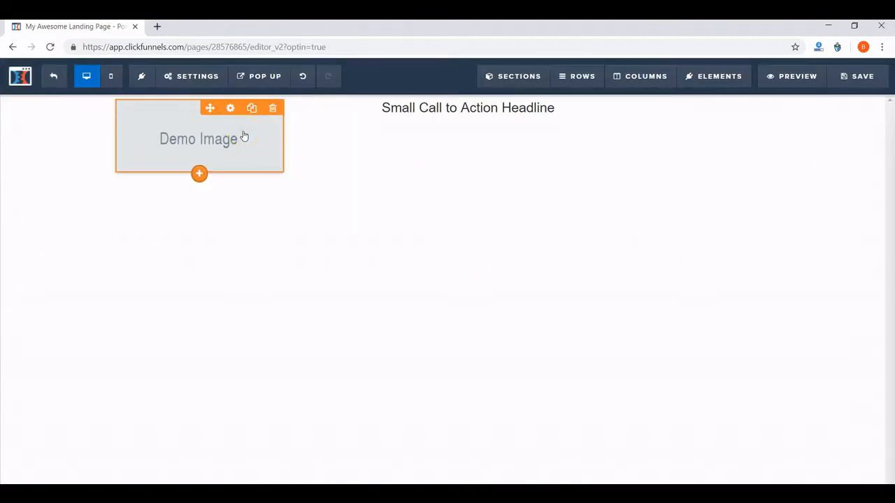
Replace the demo image with the Praetereo Excel logo from the third page of the uploaded images library.
click(209, 155)
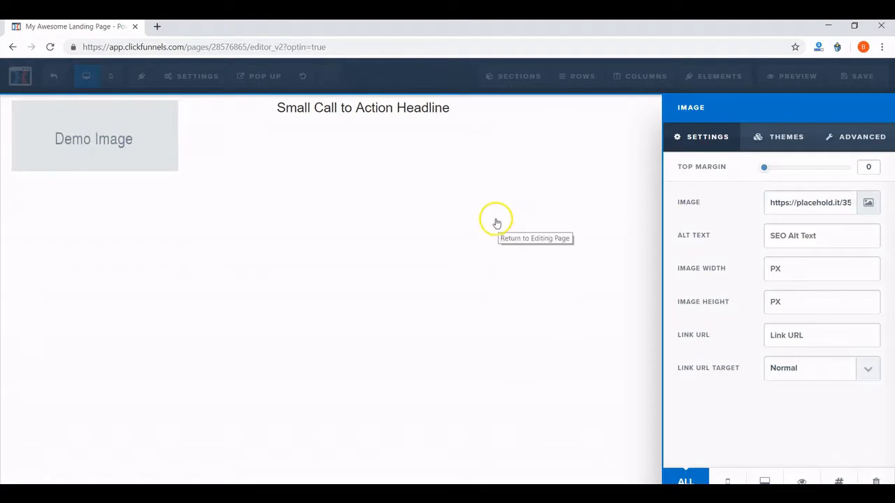
click(871, 206)
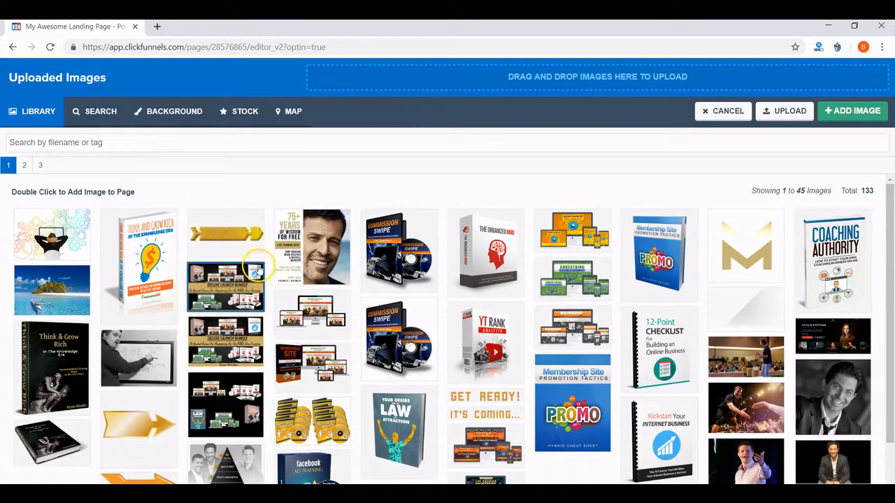
click(24, 165)
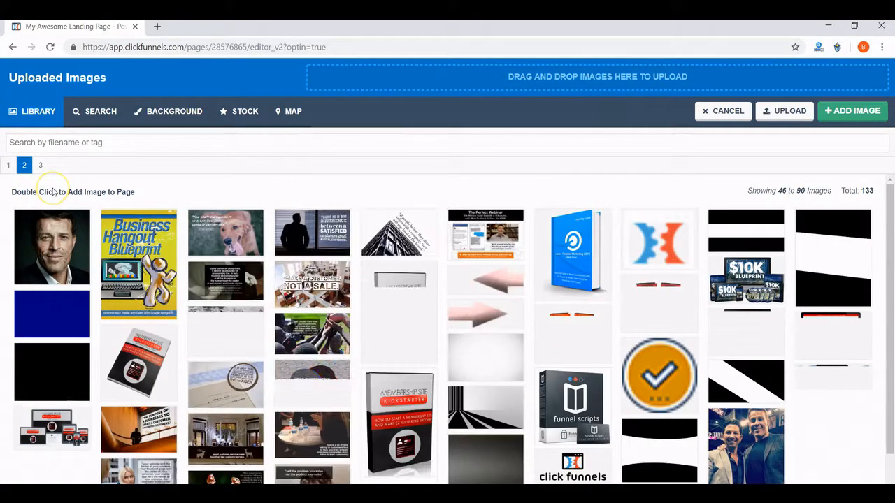
scroll(53, 191, down, 1)
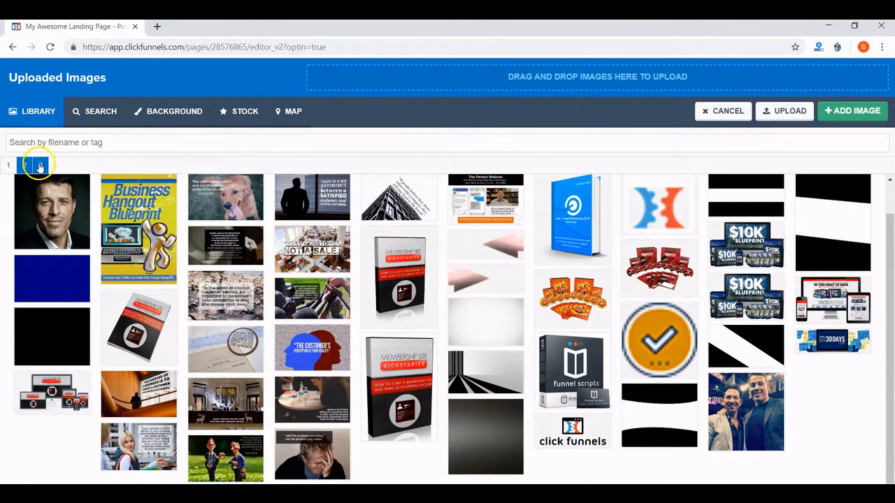
click(40, 165)
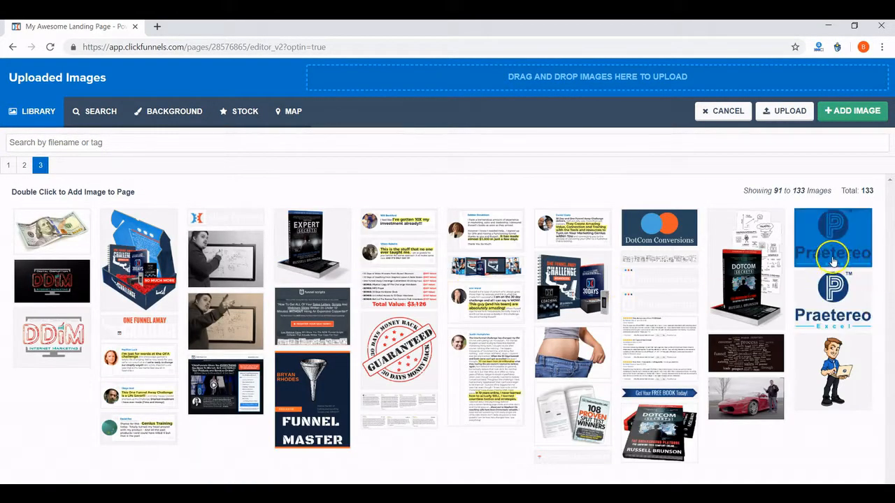
double_click(832, 260)
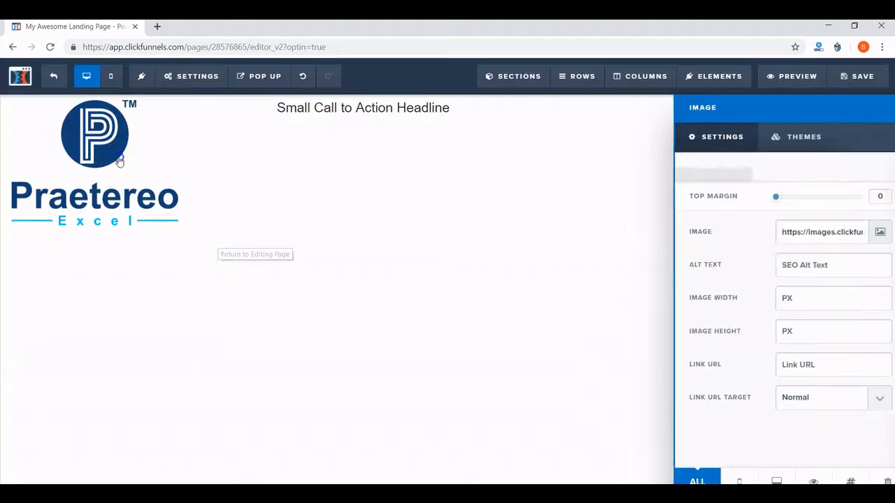
Try an image width of 200 px for the logo, and settle on 150 px.
click(257, 157)
click(239, 160)
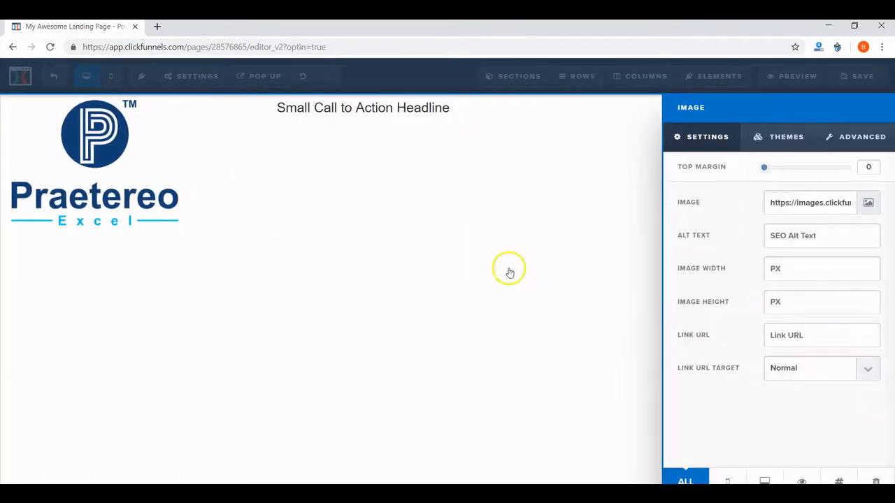
click(874, 267)
text(200)
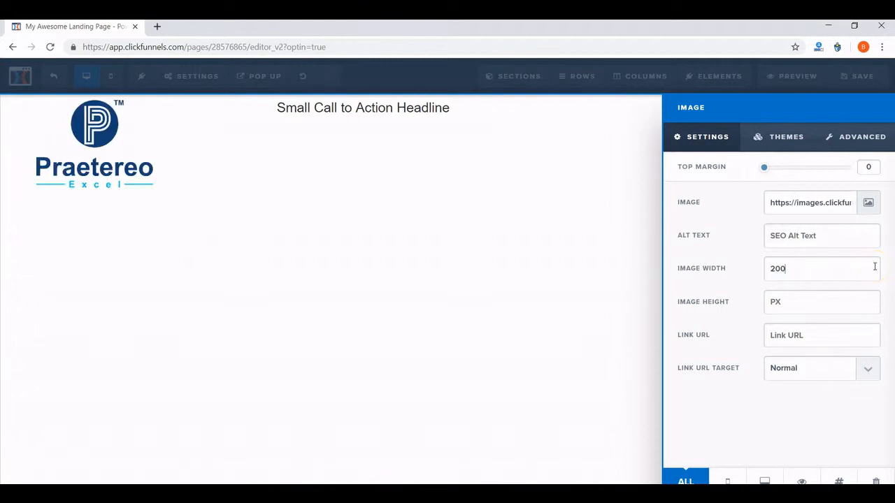
key(BackSpace)
key(BackSpace)
key(BackSpace)
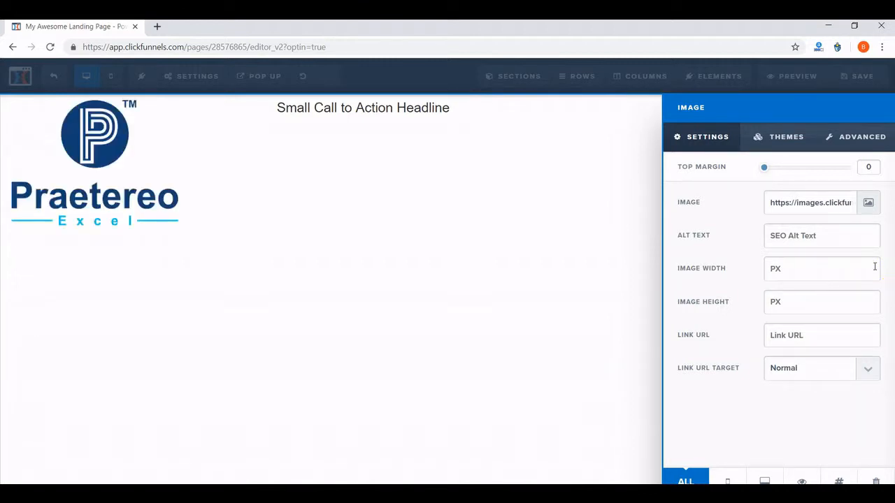
text(150)
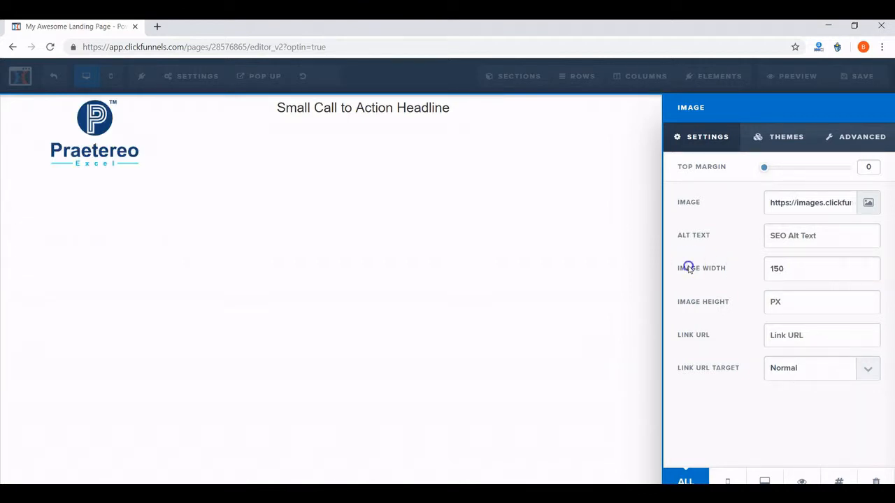
click(513, 160)
Replace the sub-headline's placeholder text with "LIMITED TIME OFFER".
click(511, 111)
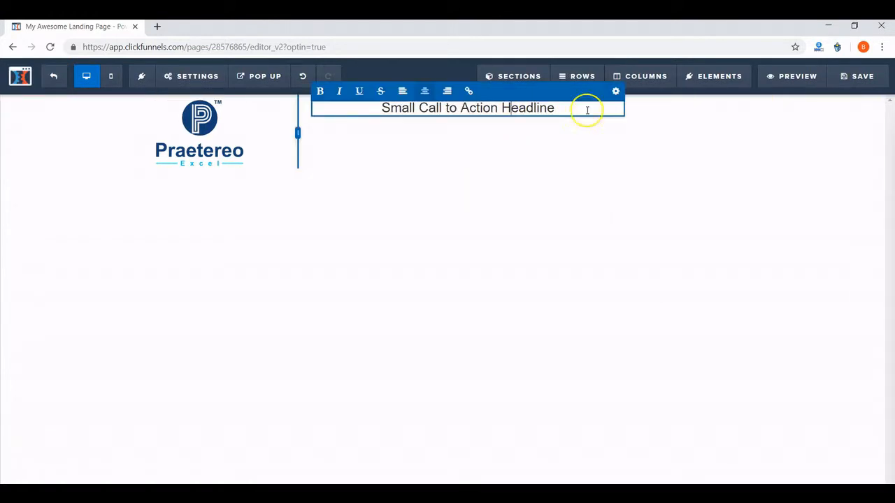
drag(539, 111, 373, 110)
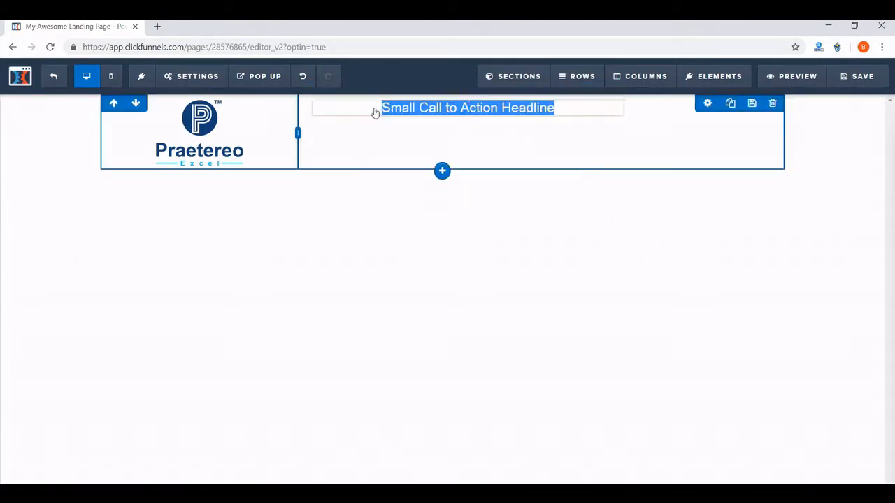
click(486, 110)
text(Li)
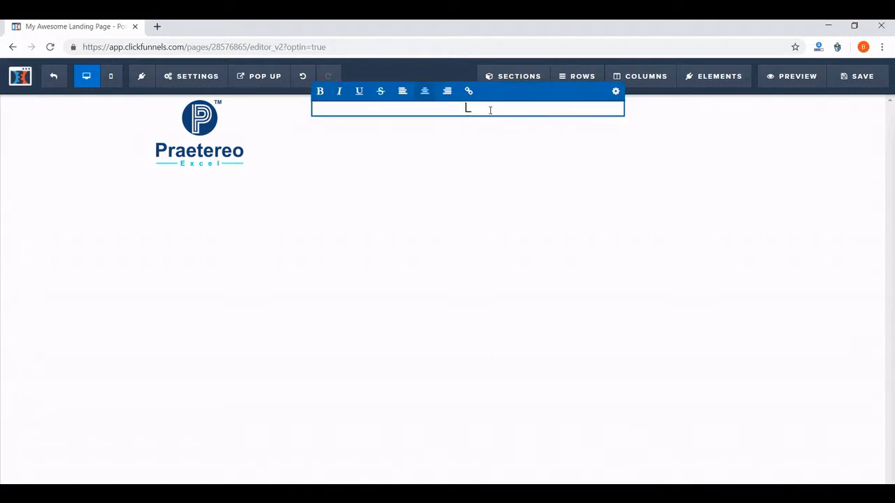
key(Caps_Lock)
text(IMITED TIME OFFER)
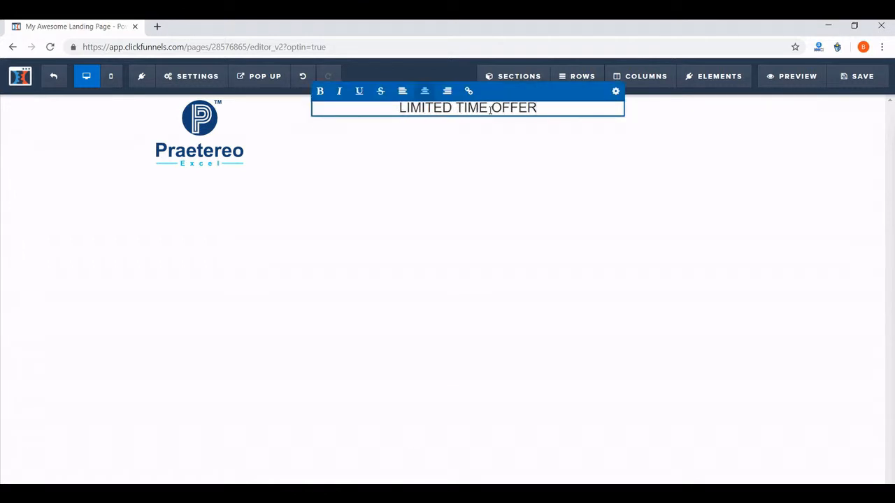
click(513, 174)
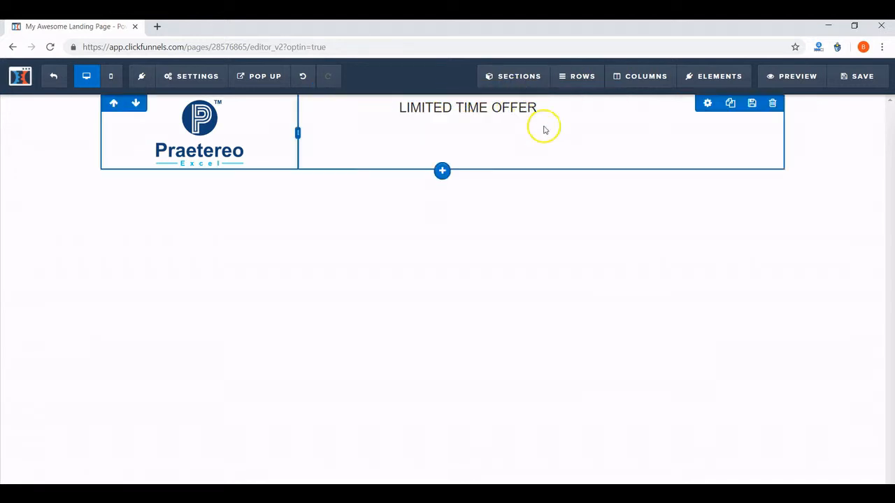
Change the sub-headline's text color to red and narrow the logo column further.
click(570, 108)
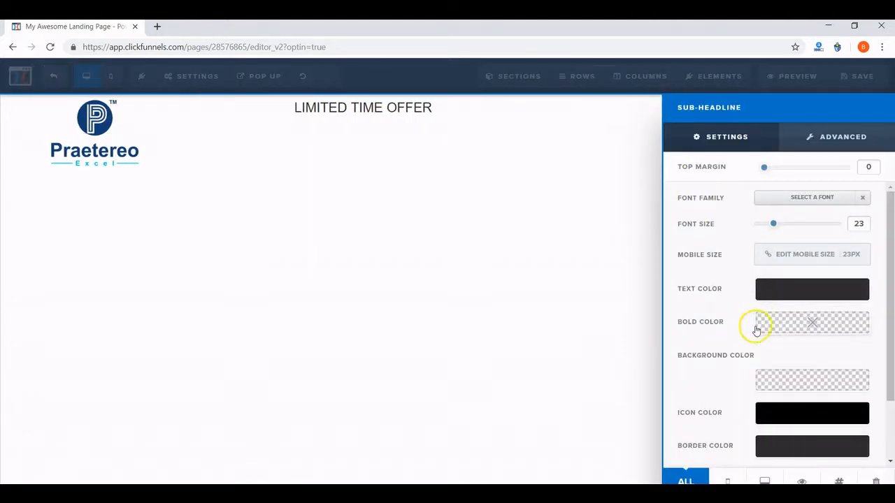
click(787, 299)
click(695, 344)
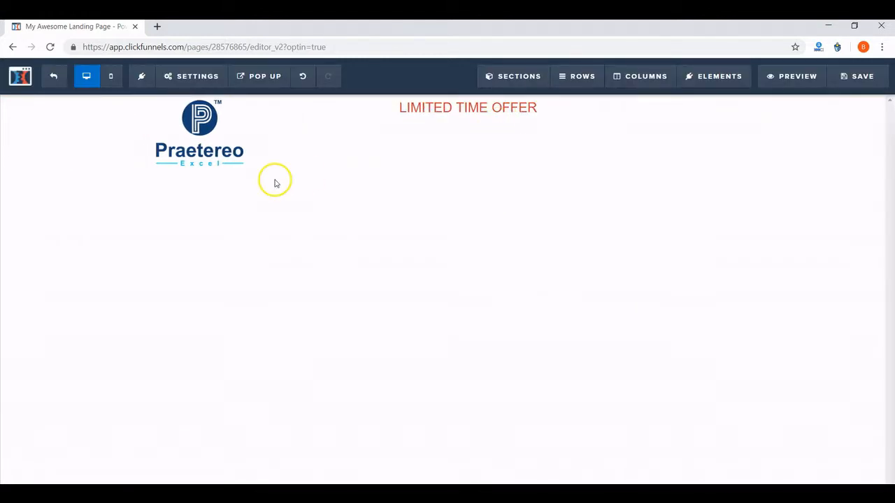
drag(298, 132, 263, 137)
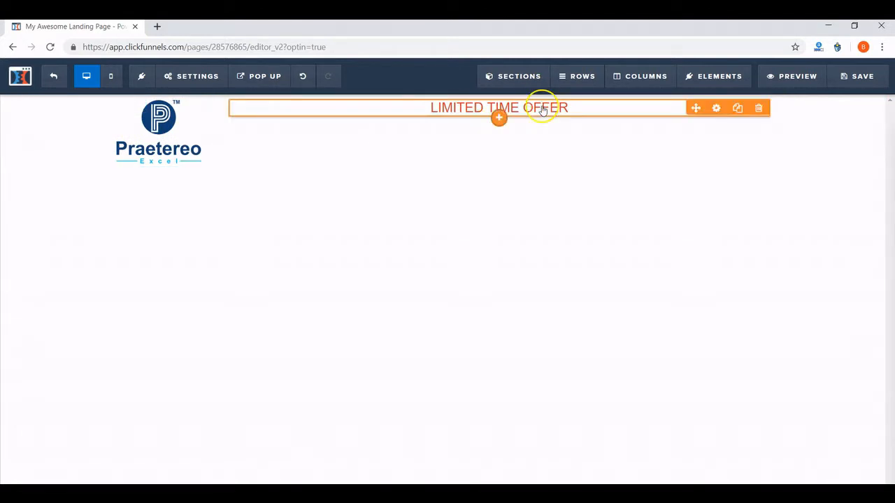
Insert a second Sub-Headline element below the red one, and move the red sub-headline's text to the clipboard, leaving it empty.
click(507, 142)
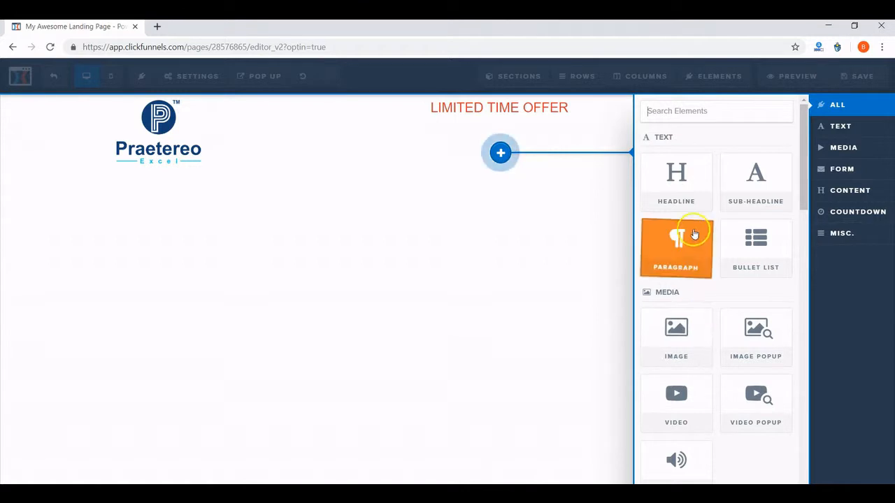
click(744, 196)
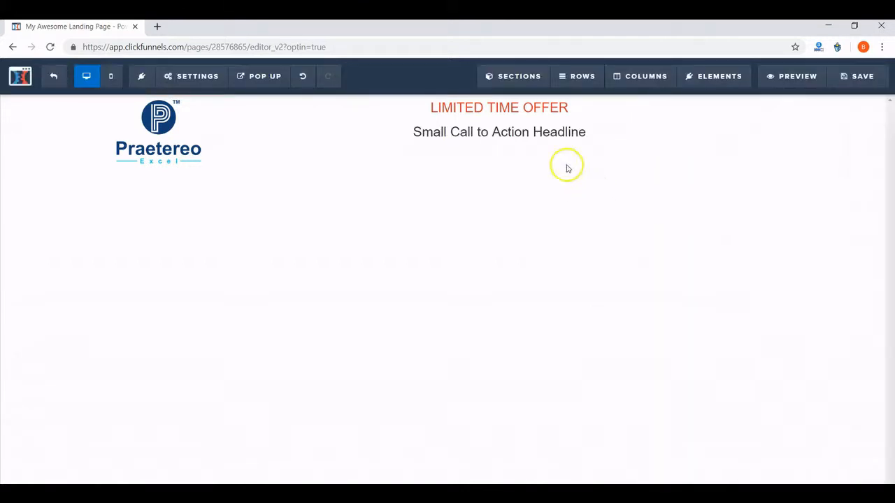
click(580, 112)
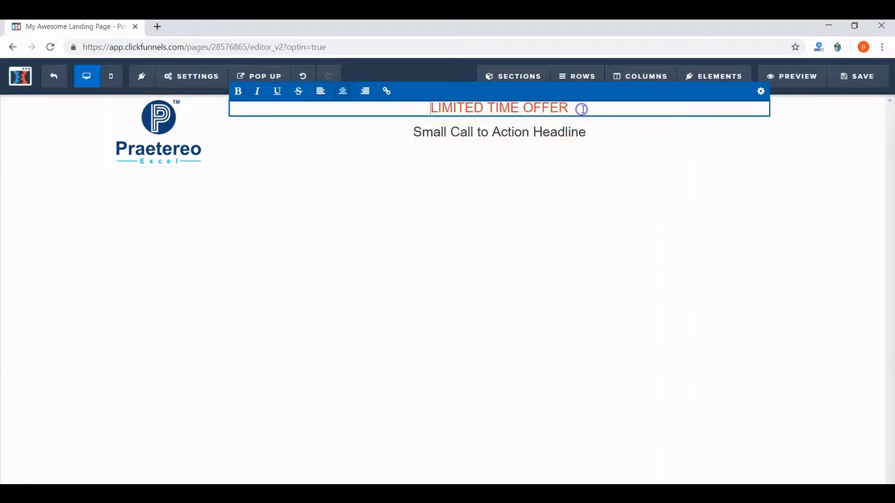
drag(575, 109, 482, 146)
key(ctrl+c)
key(BackSpace)
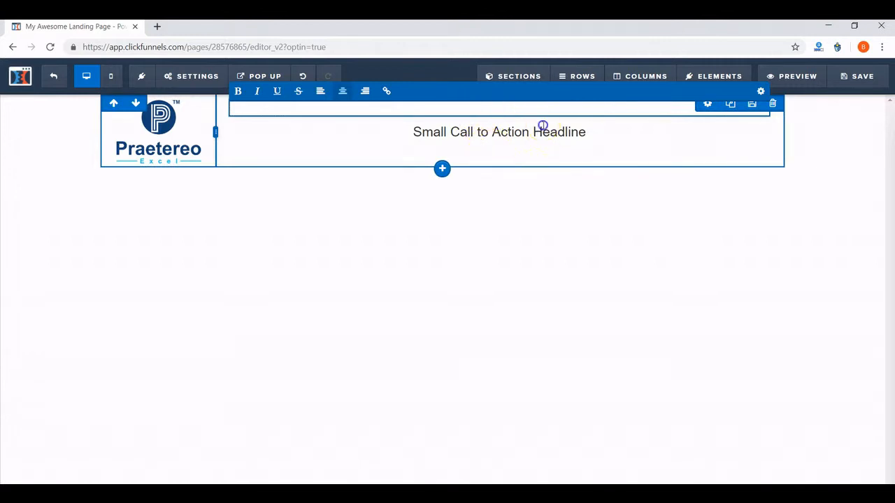
Replace the new sub-headline's placeholder text with the copied "LIMITED TIME OFFER".
click(545, 132)
click(549, 118)
triple_click(548, 118)
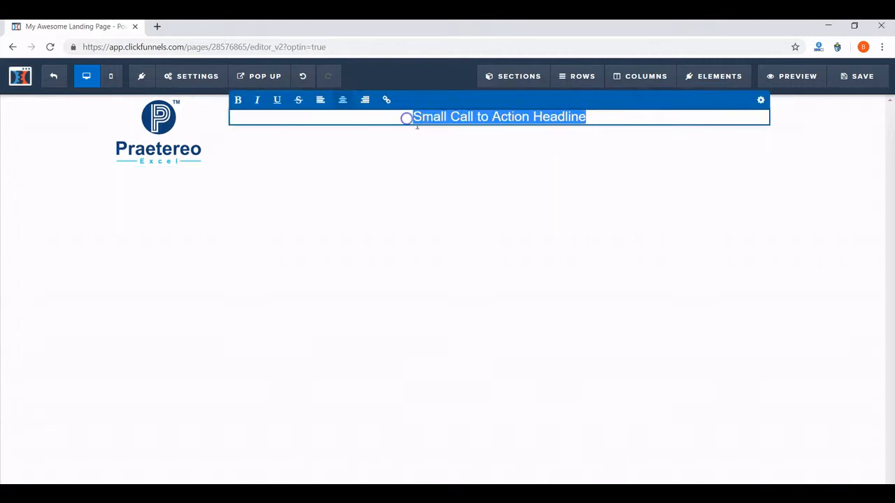
key(ctrl+v)
click(489, 144)
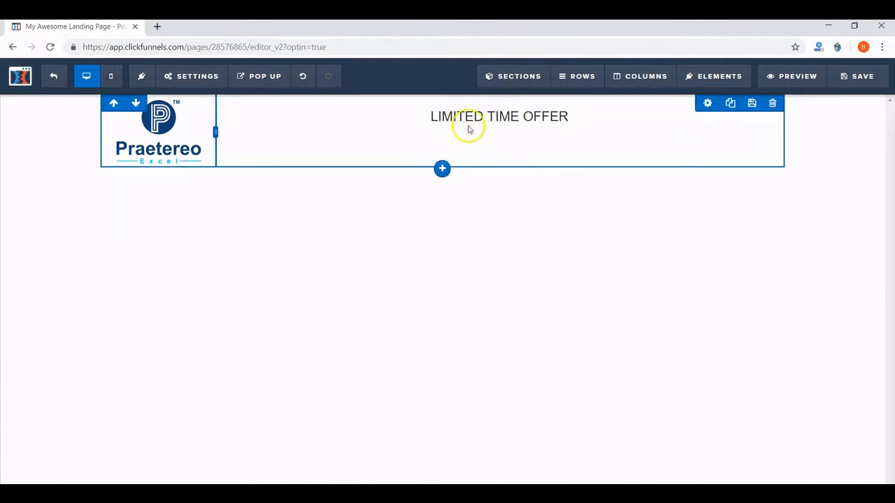
Insert another Sub-Headline element below the existing one and paste "LIMITED TIME OFFER" over its placeholder text.
click(500, 147)
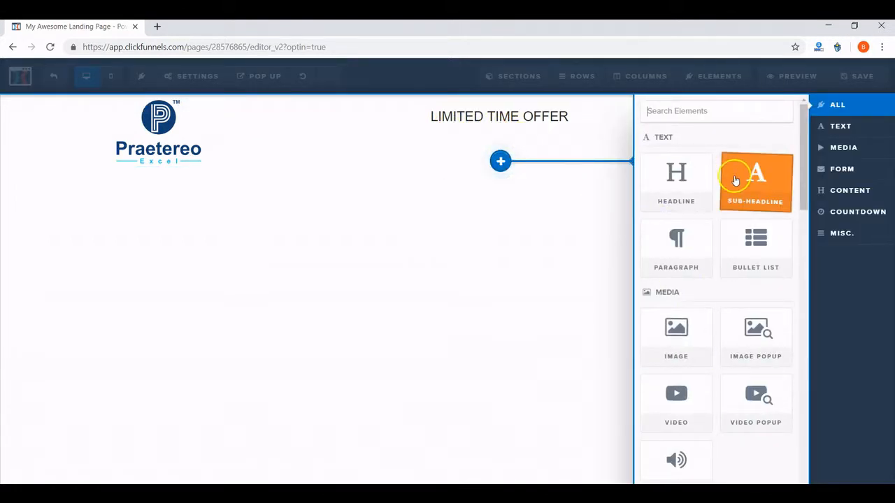
click(735, 181)
click(580, 146)
drag(585, 142, 320, 141)
key(ctrl+v)
click(527, 233)
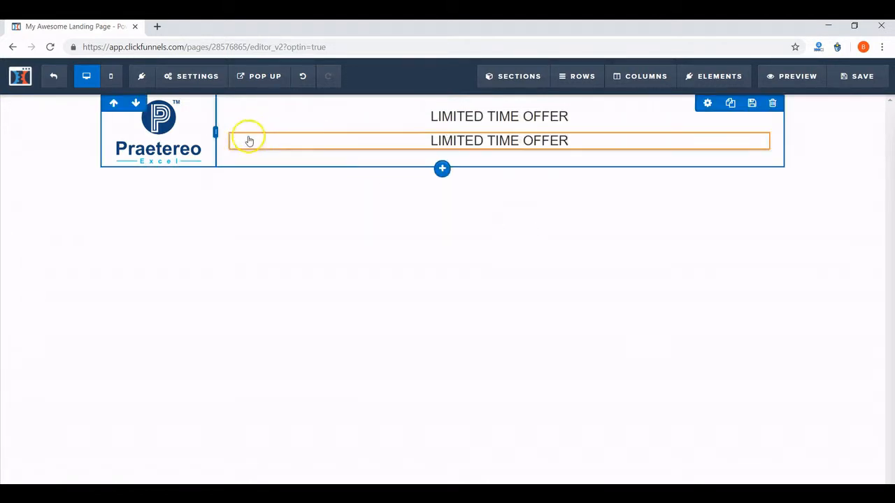
Copy the upper "LIMITED TIME OFFER" sub-headline's text and delete it from that element.
click(593, 118)
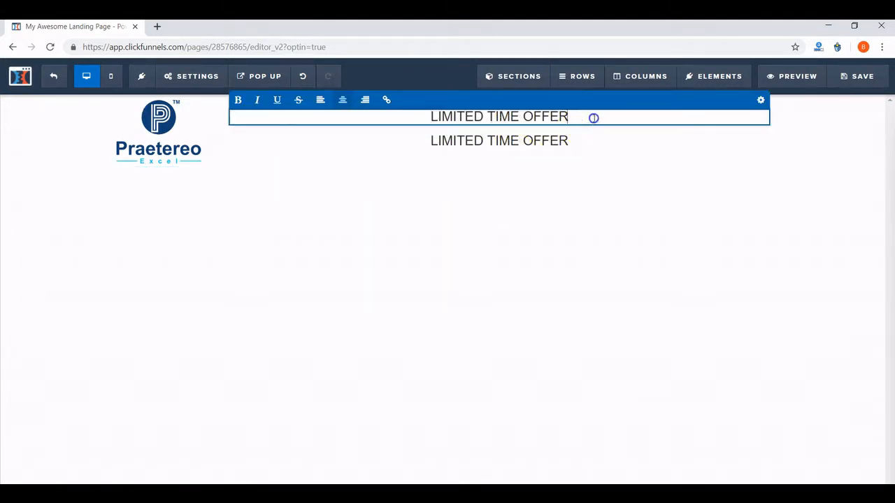
drag(594, 118, 413, 116)
key(ctrl+c)
key(BackSpace)
click(504, 182)
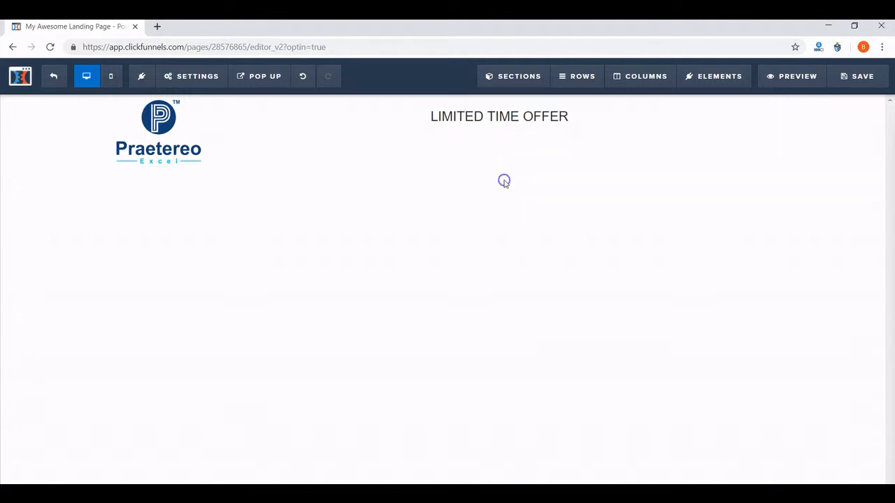
click(581, 114)
click(550, 160)
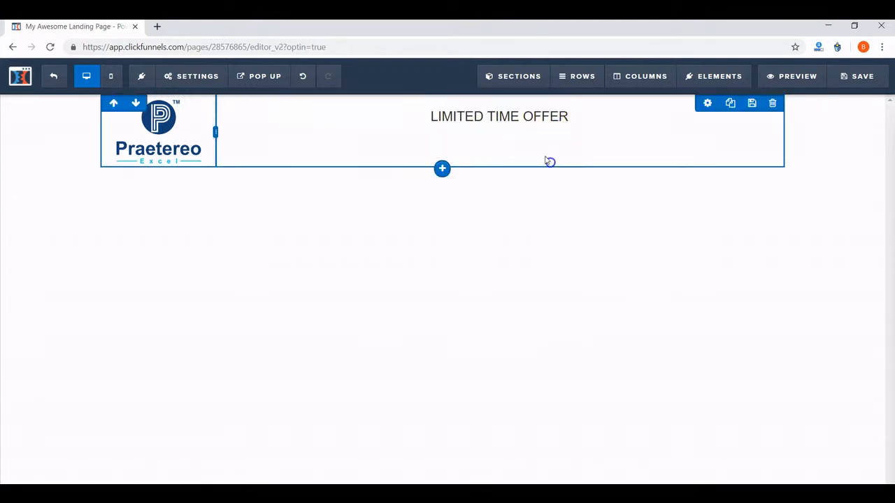
Add a further Sub-Headline under the remaining one in the wide column, with the pasted text "LIMITED TIME OFFER".
click(499, 128)
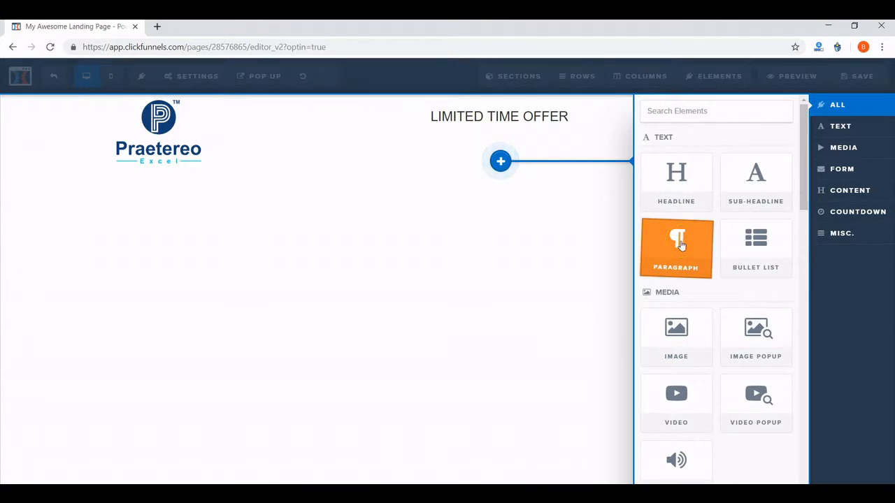
click(769, 176)
click(578, 140)
double_click(579, 140)
key(ctrl+a)
key(ctrl+v)
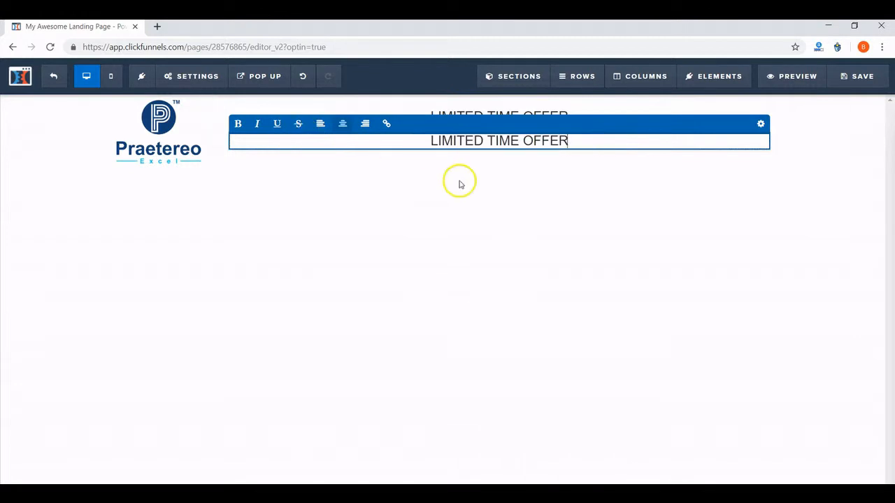
click(510, 208)
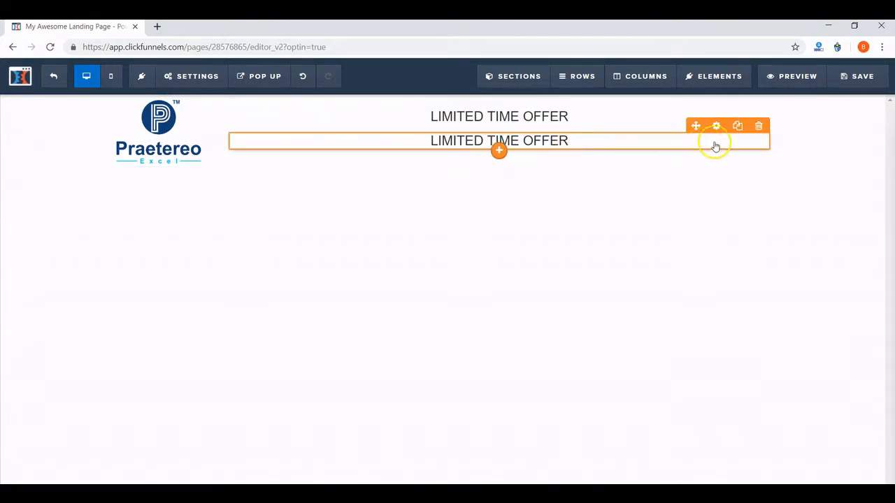
Change the lower "LIMITED TIME OFFER" sub-headline's text color to the red conversion color.
click(716, 125)
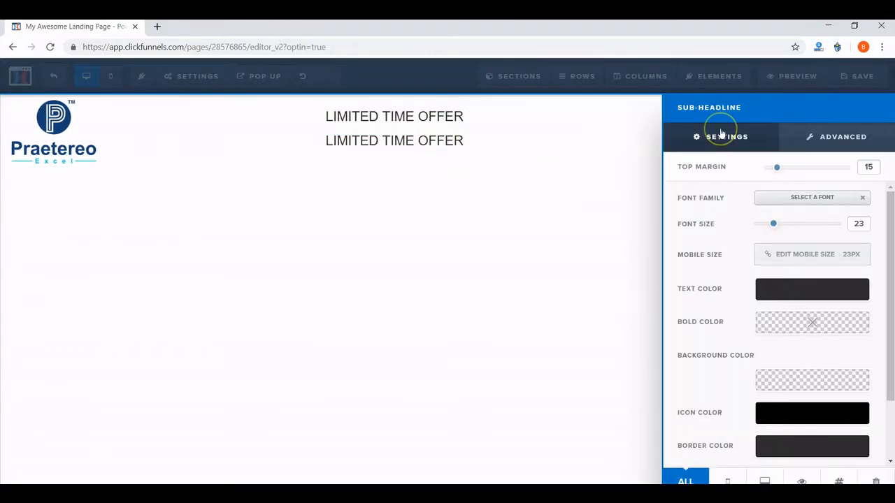
click(828, 287)
click(695, 348)
click(565, 282)
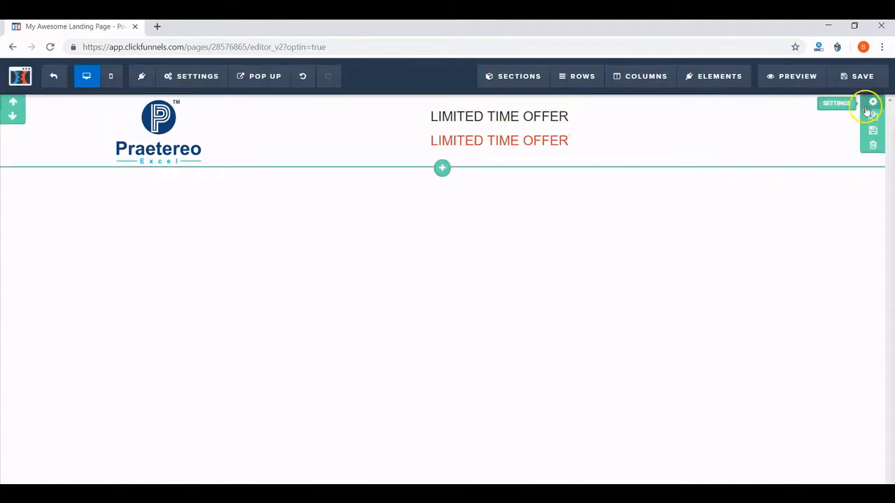
Give the header section a solid black background image from the uploaded library and set its image position to Full Center (Parallax).
click(871, 102)
click(858, 202)
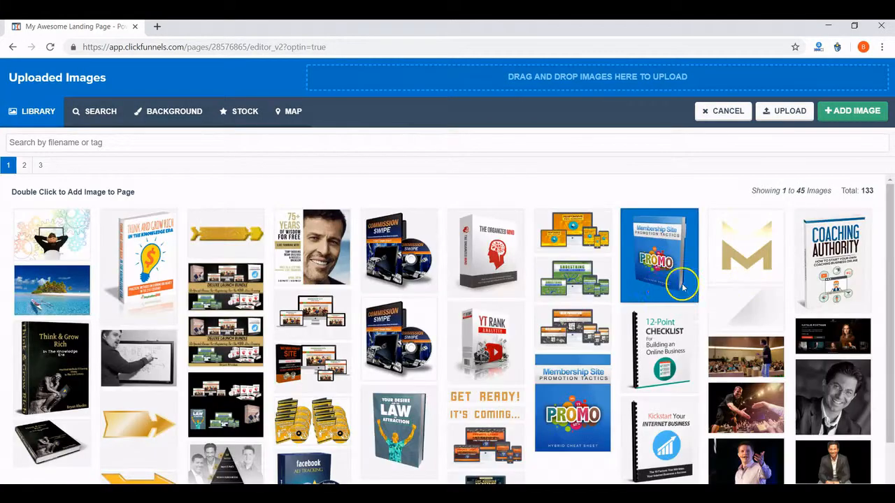
click(39, 170)
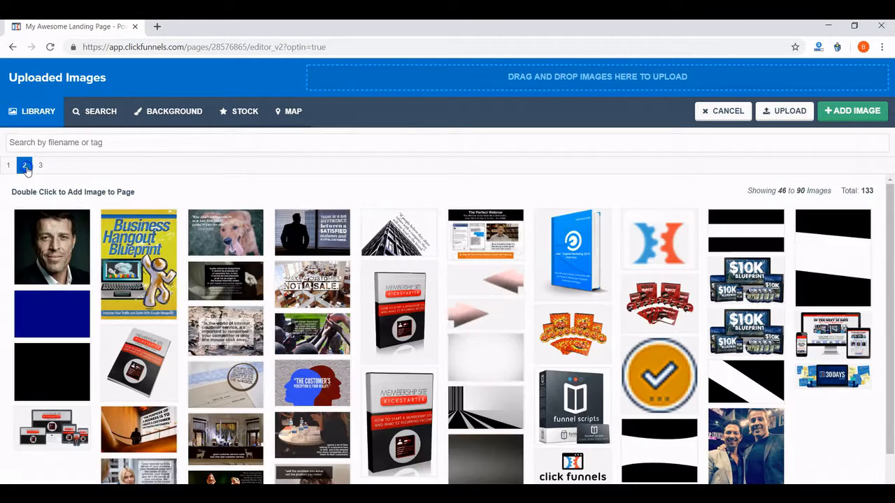
double_click(64, 389)
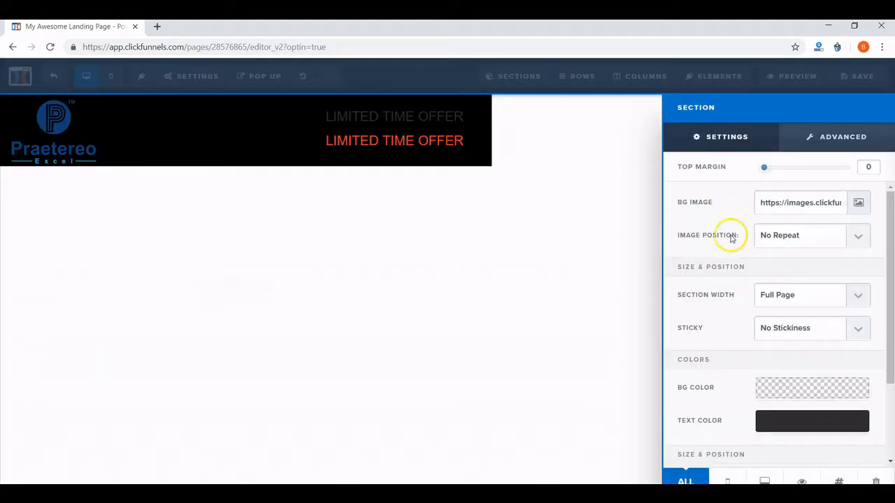
click(818, 237)
click(819, 256)
click(639, 266)
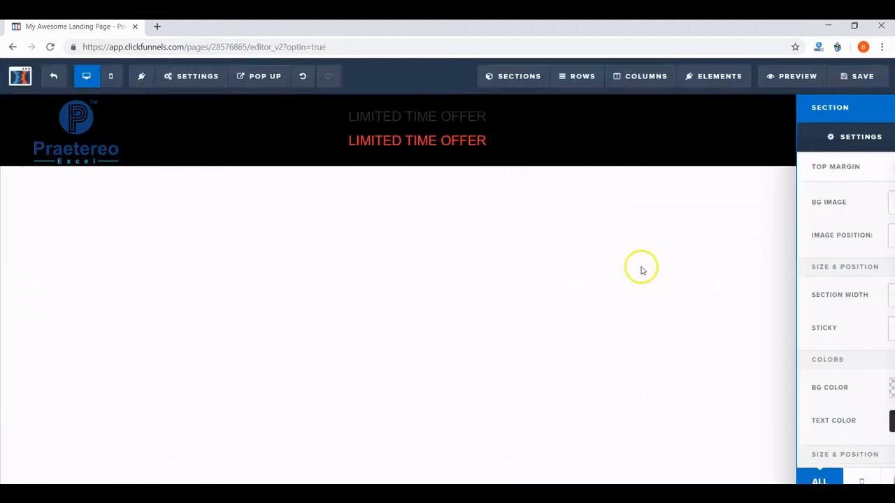
Change the upper "LIMITED TIME OFFER" sub-headline's text color to #131313.
click(719, 117)
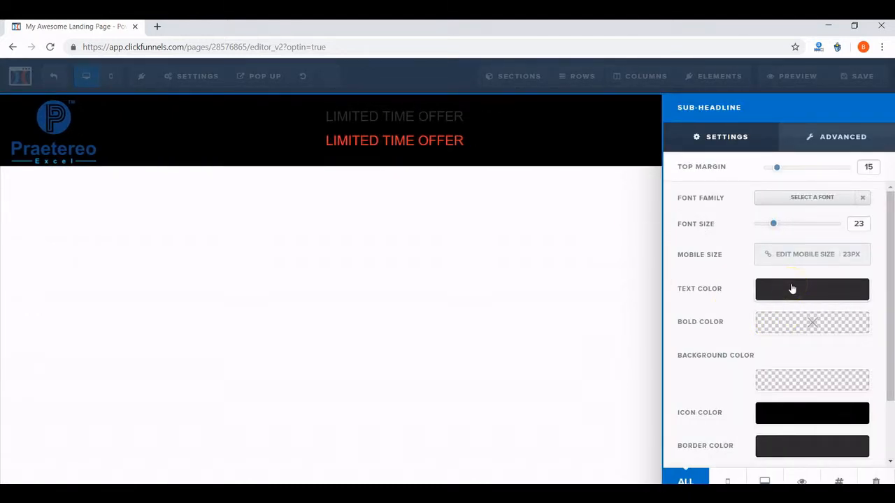
click(792, 289)
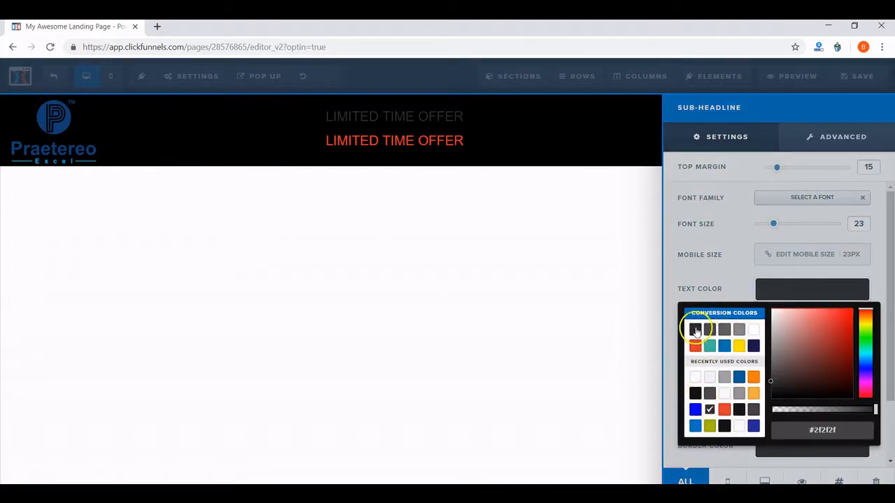
click(695, 330)
click(695, 396)
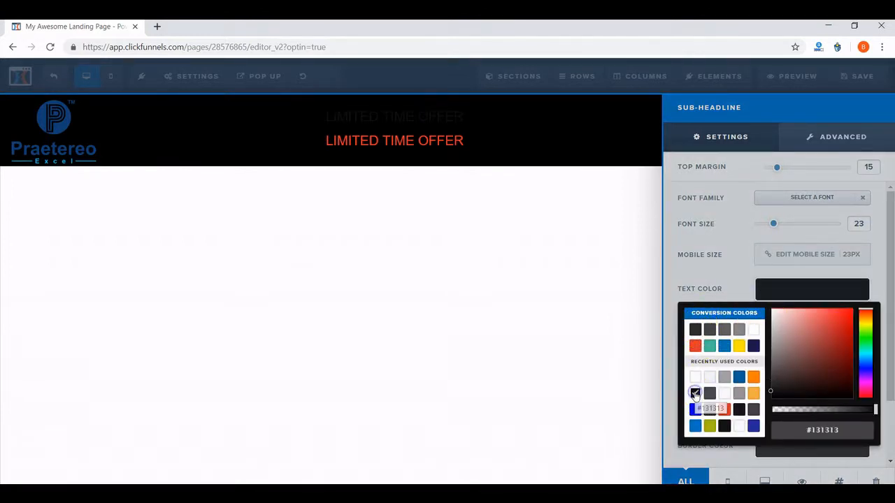
click(501, 326)
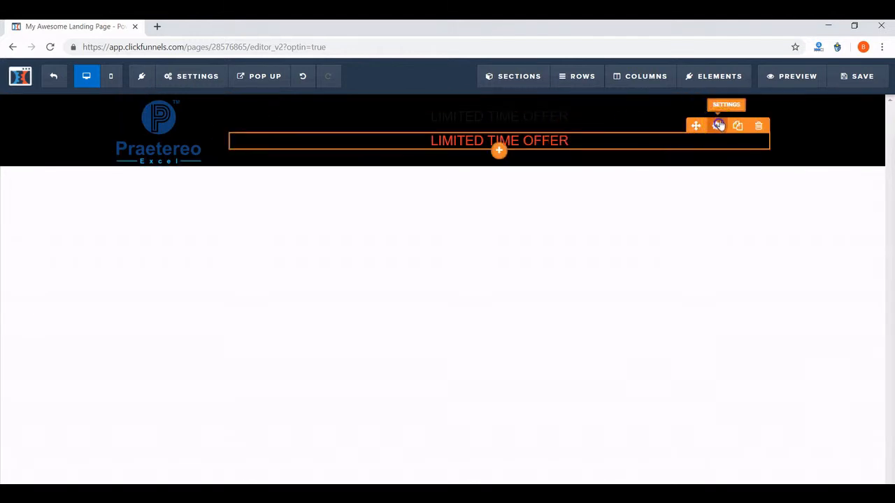
Reduce the red sub-headline's top margin so it sits closer beneath the upper one.
click(718, 123)
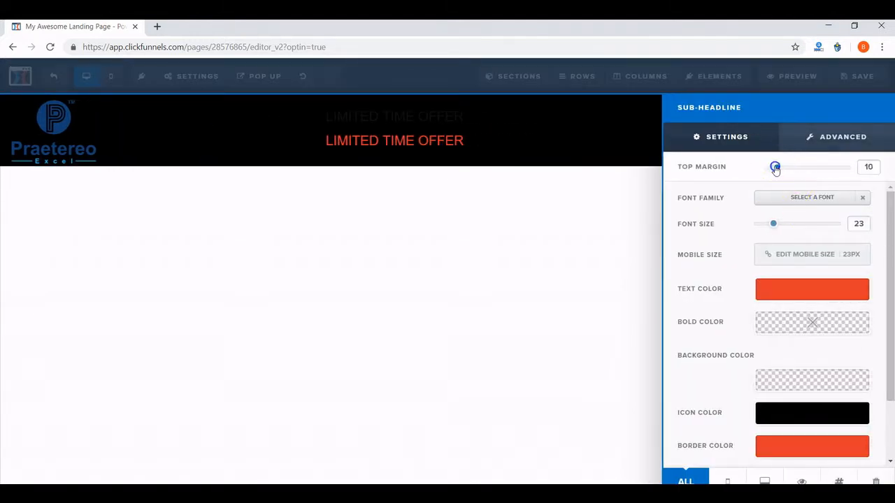
drag(775, 168, 760, 168)
click(469, 189)
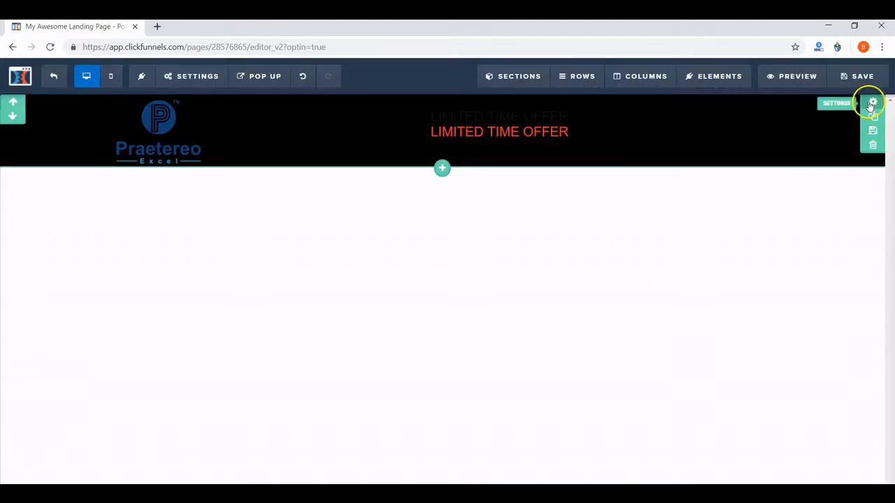
Set the bottom padding of the header's two-column row to 10.
click(871, 103)
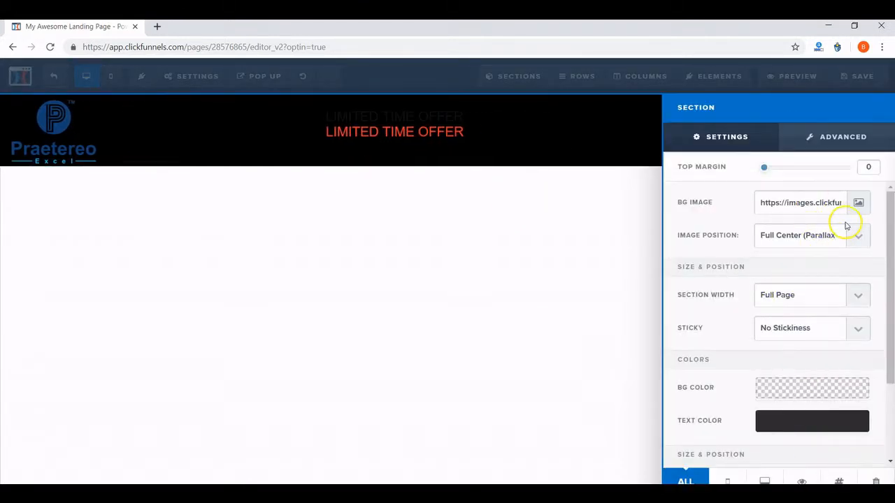
click(560, 230)
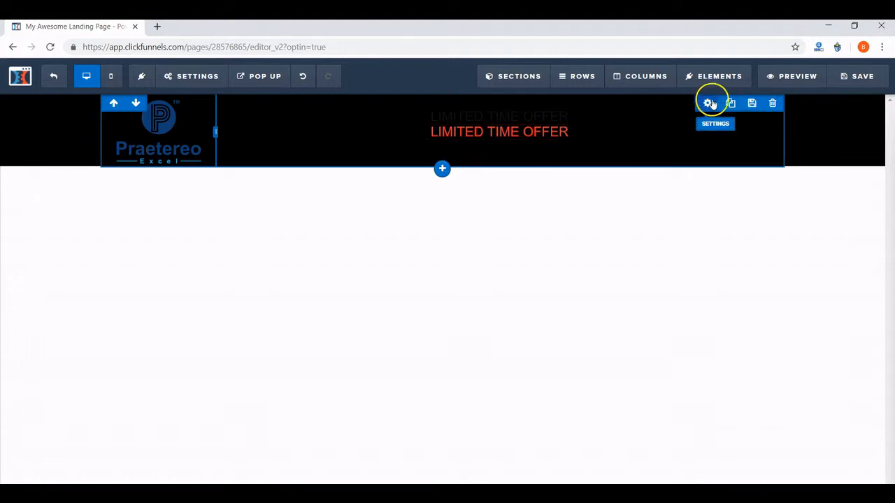
click(221, 123)
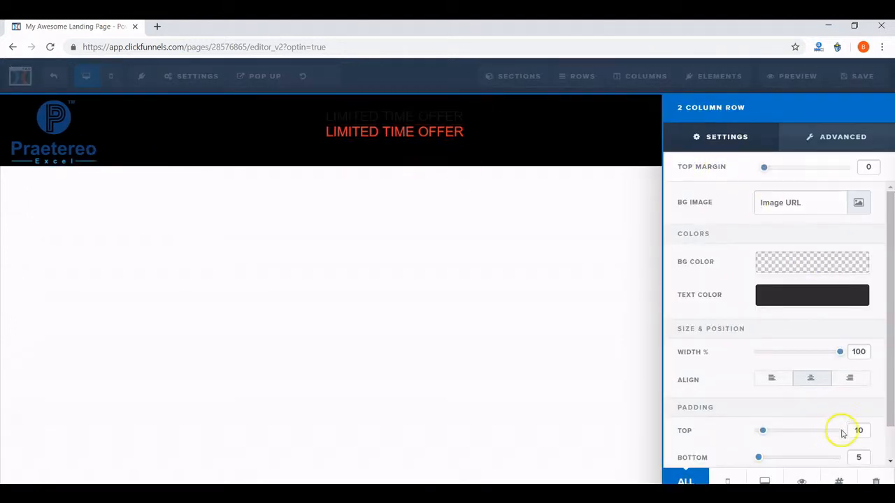
scroll(790, 434, down, 1)
drag(759, 422, 763, 423)
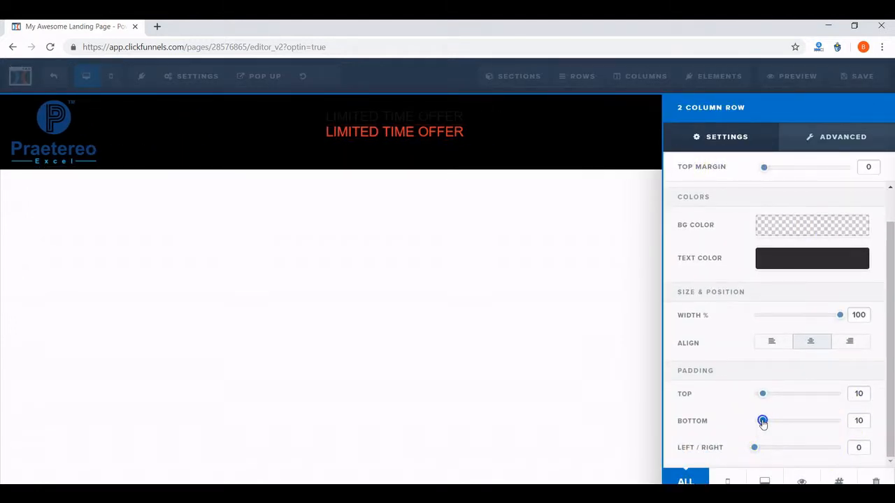
click(623, 378)
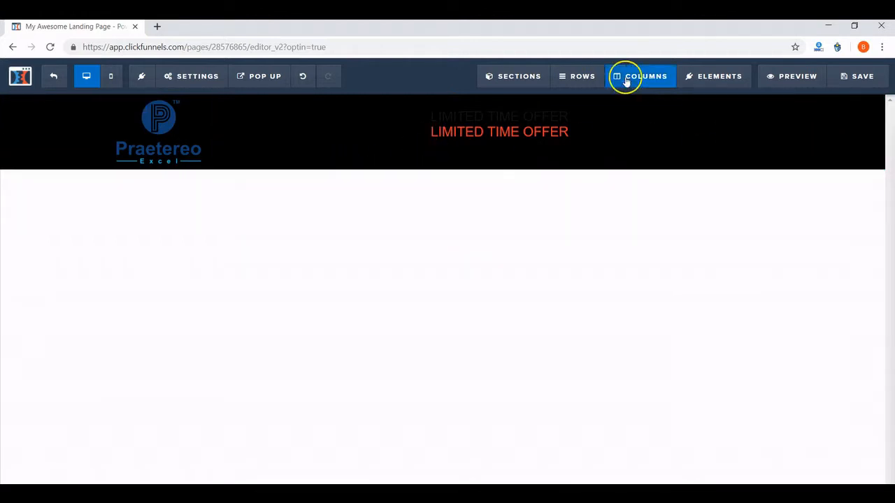
Add a Full Width section below the black header and insert a 2-column row in it.
mouse_move(534, 80)
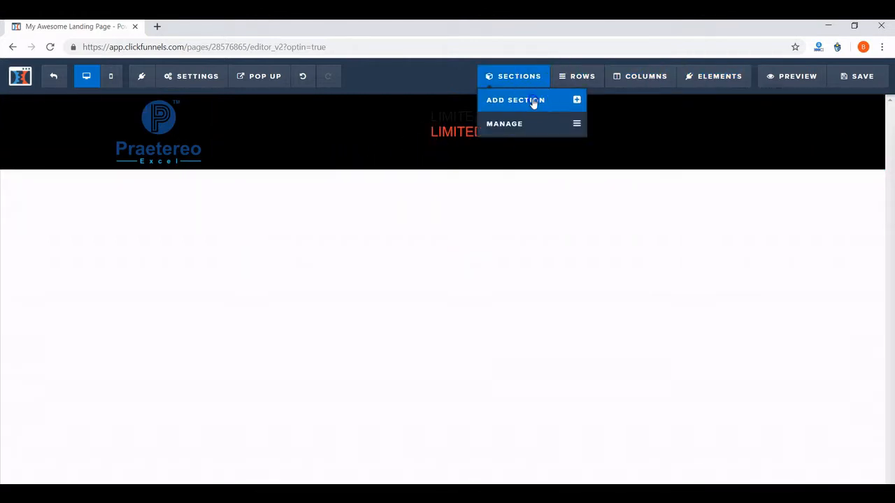
click(531, 101)
drag(631, 193, 492, 220)
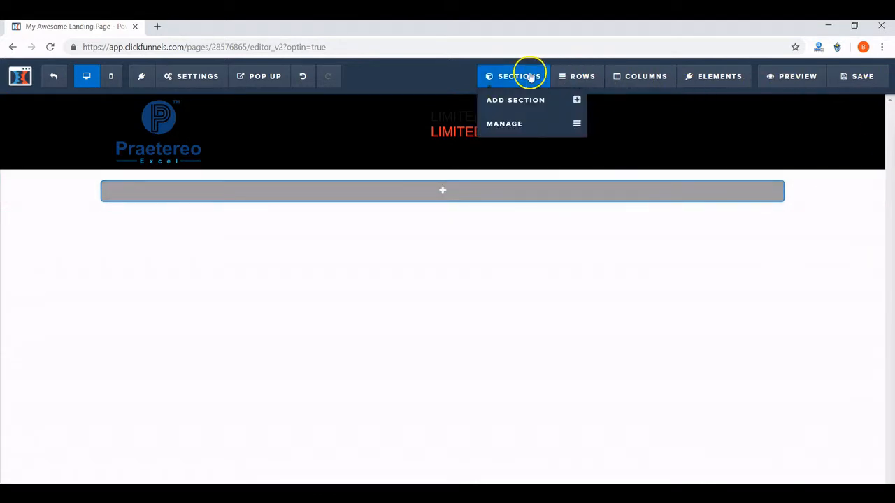
mouse_move(586, 79)
mouse_move(519, 76)
click(535, 102)
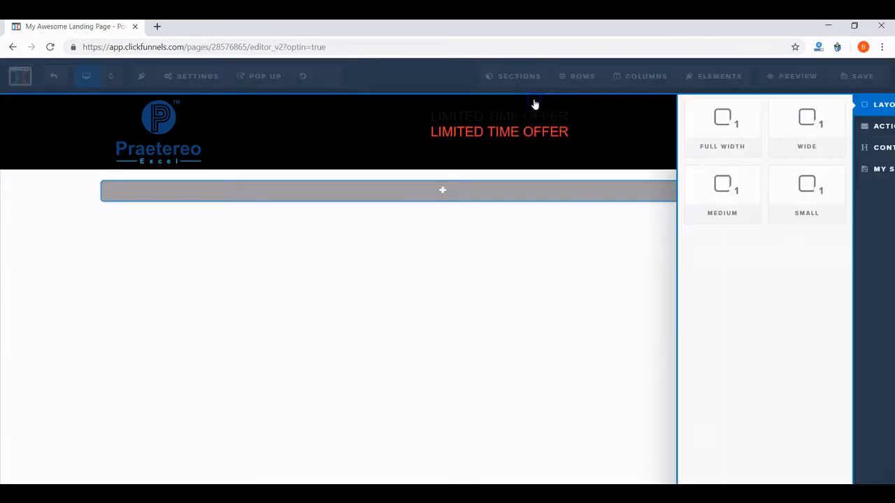
drag(678, 140, 489, 267)
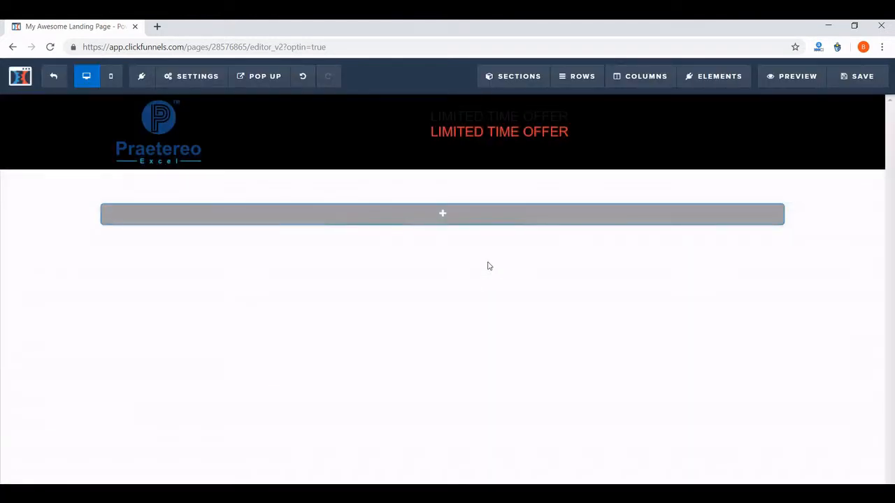
click(530, 218)
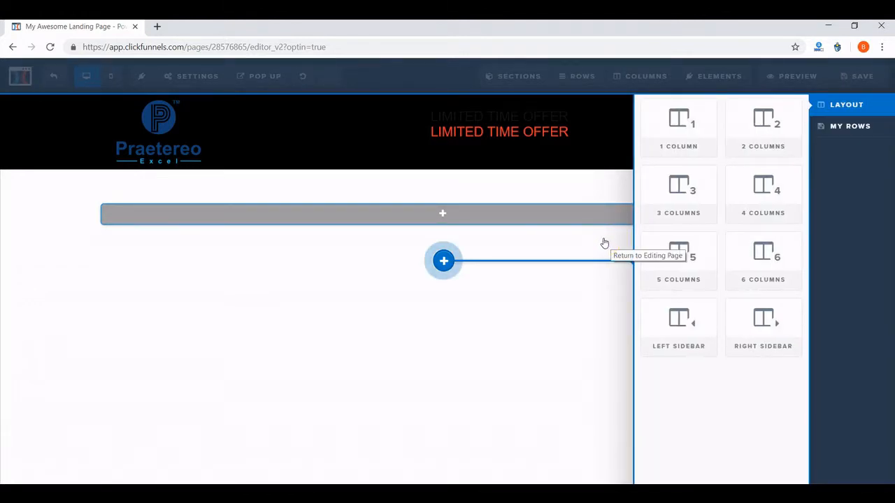
click(754, 143)
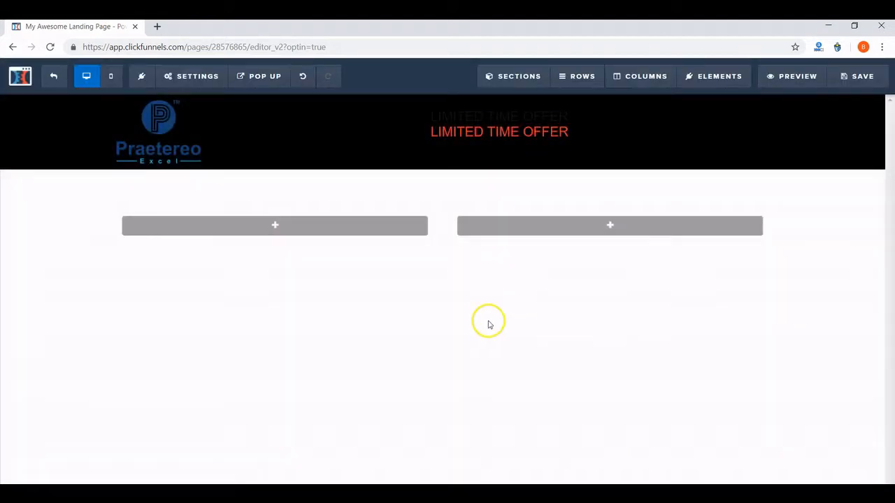
Apply a Full Border to the new two-column row.
mouse_move(357, 232)
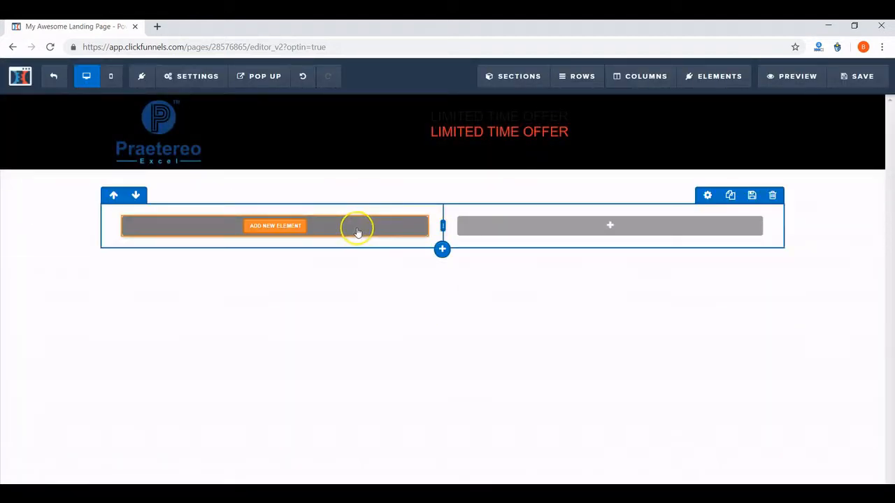
click(706, 196)
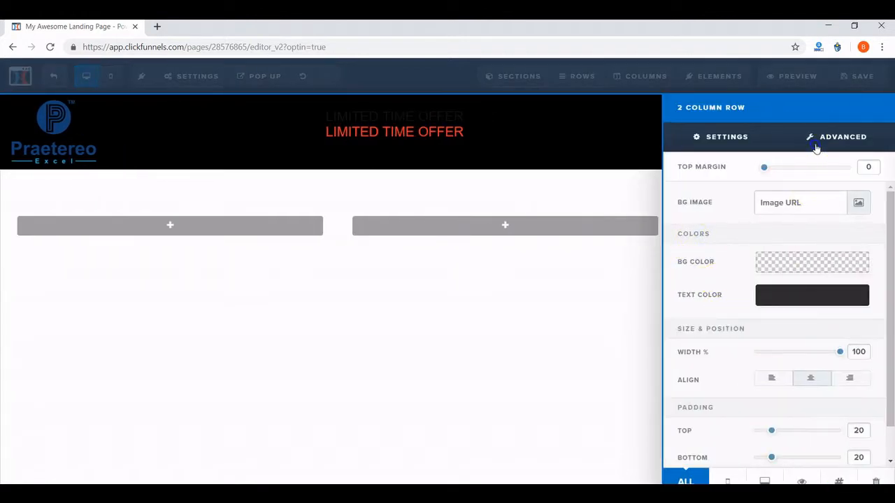
click(816, 140)
click(860, 265)
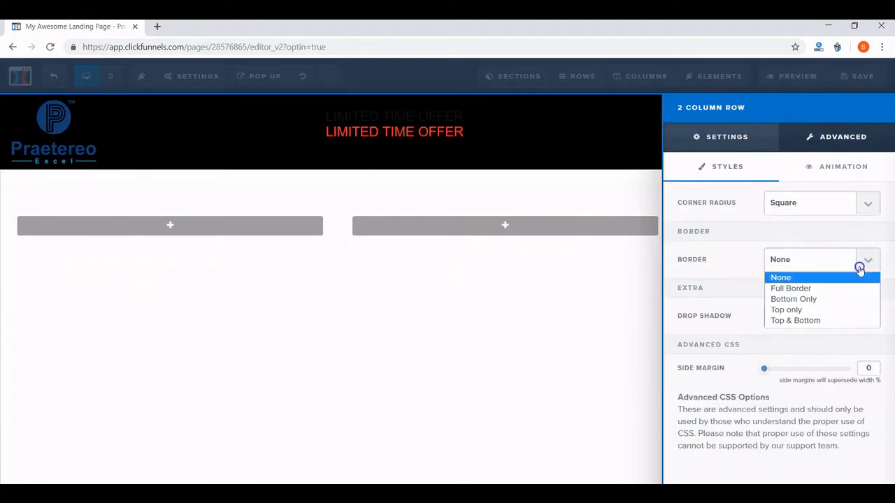
click(814, 289)
click(528, 295)
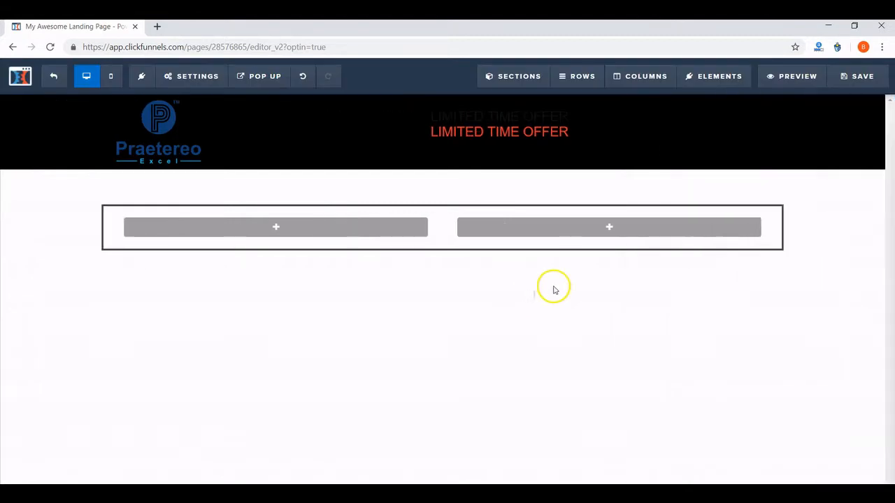
Change the two-column row's border color to red.
click(703, 194)
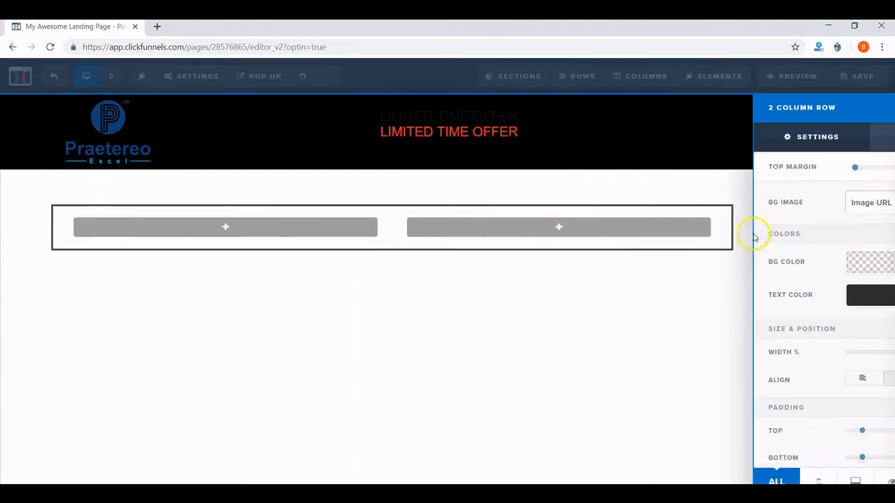
click(790, 129)
scroll(783, 367, down, 1)
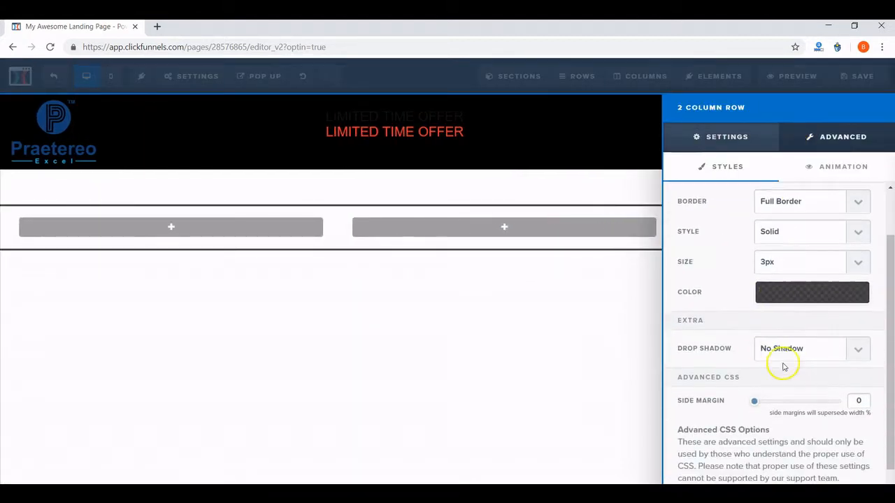
click(802, 305)
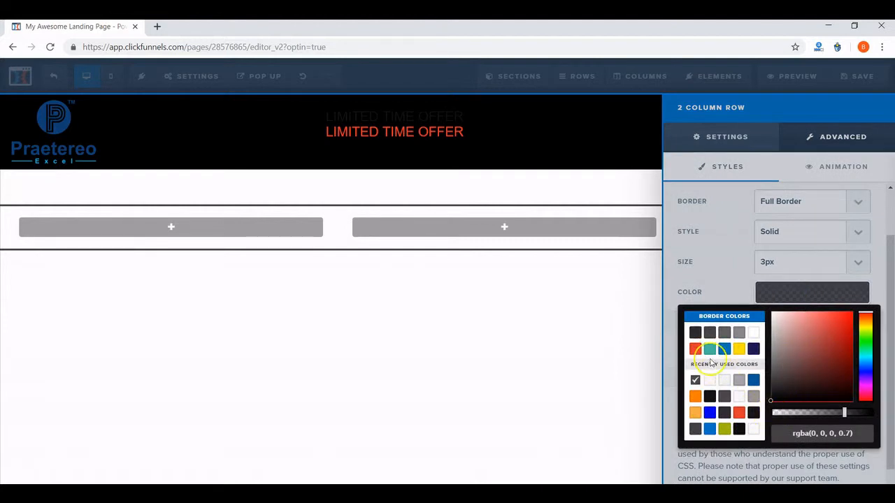
click(696, 349)
click(471, 352)
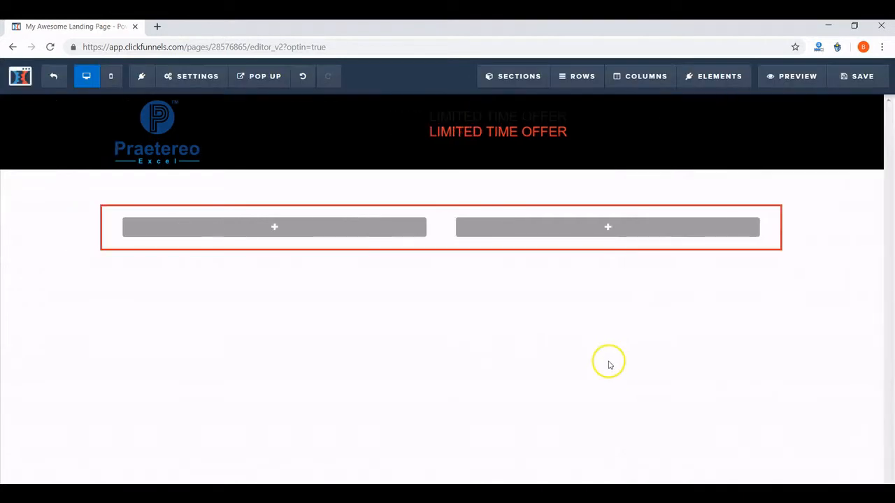
Add a Sub-Headline element to the left column of the red-bordered row.
click(299, 232)
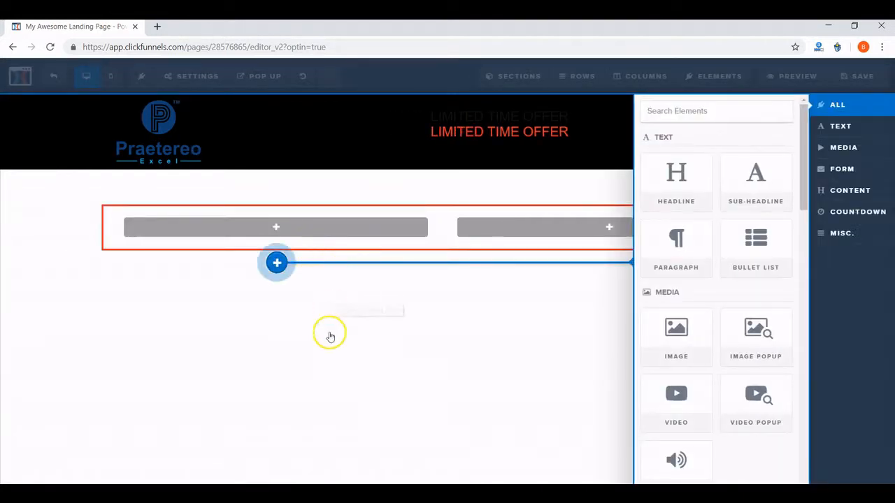
click(330, 334)
click(285, 232)
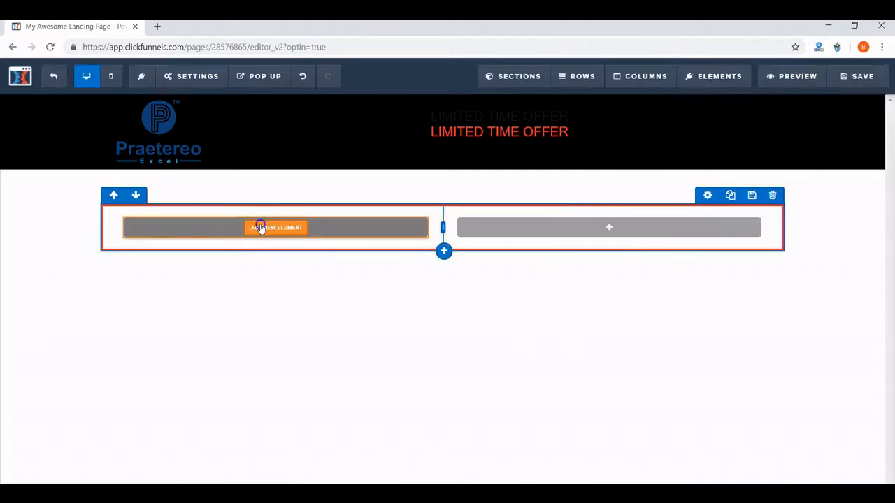
click(260, 228)
click(755, 176)
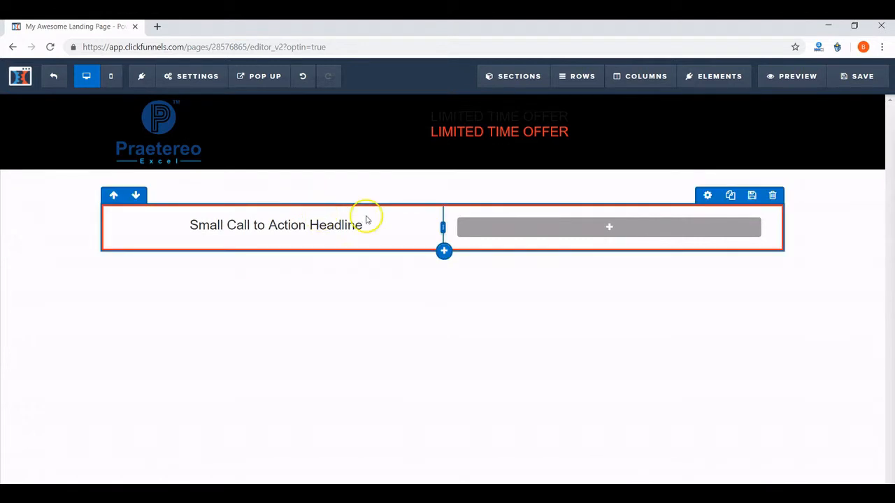
Replace the left column's sub-headline text with "FREE eBook!".
triple_click(366, 227)
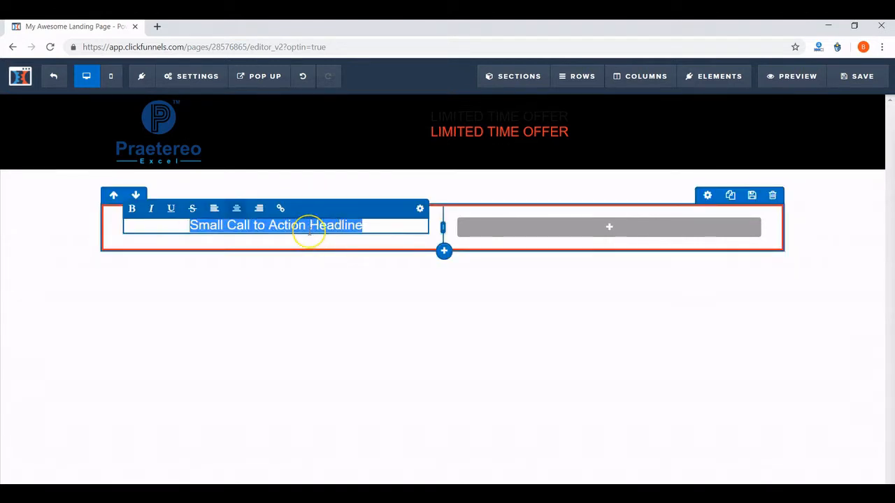
text(Fr)
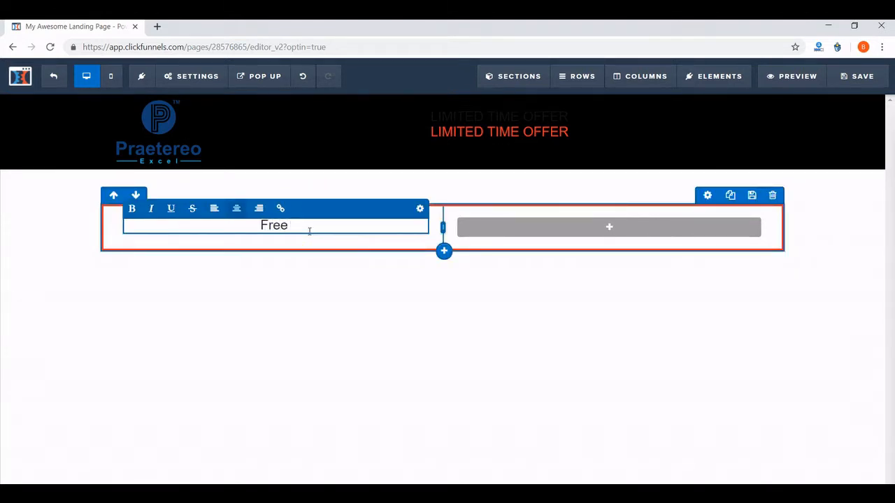
key(BackSpace)
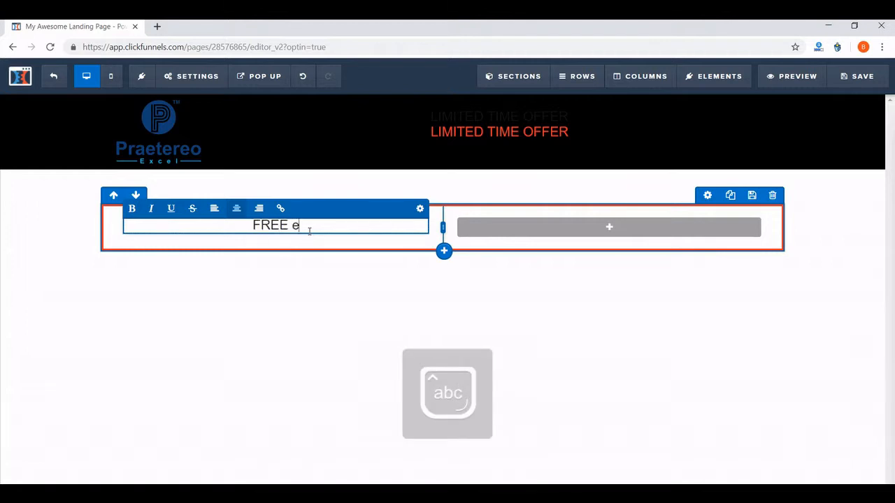
text(REE eBoo)
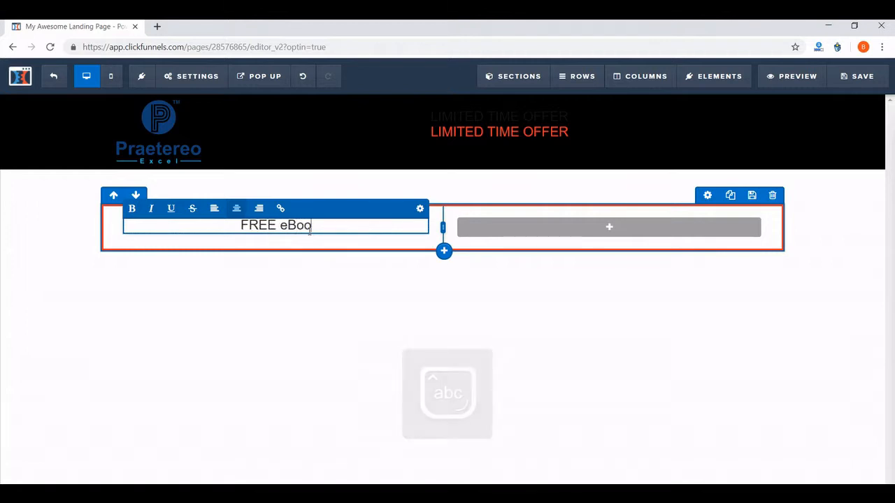
text(k!)
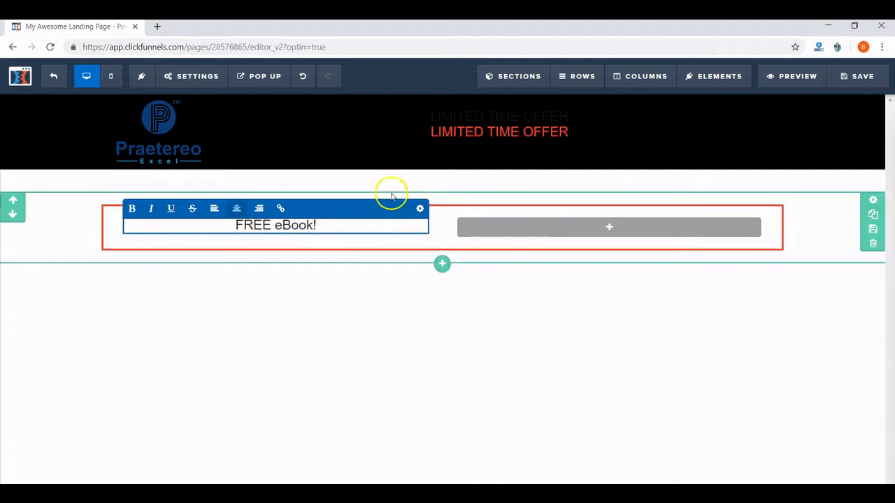
click(352, 288)
Add an Image element below the FREE eBook! text, using the upright black "Think & Grow Rich" book cover from the uploaded images.
click(278, 237)
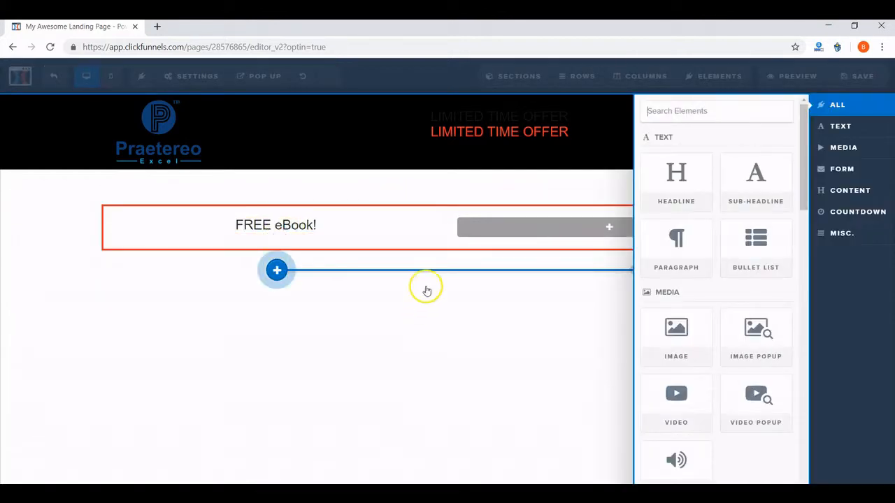
click(702, 335)
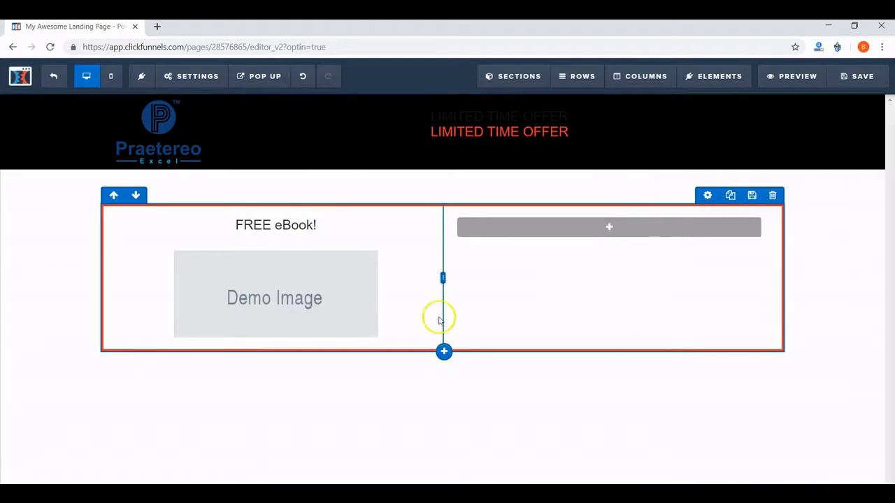
click(297, 282)
click(867, 202)
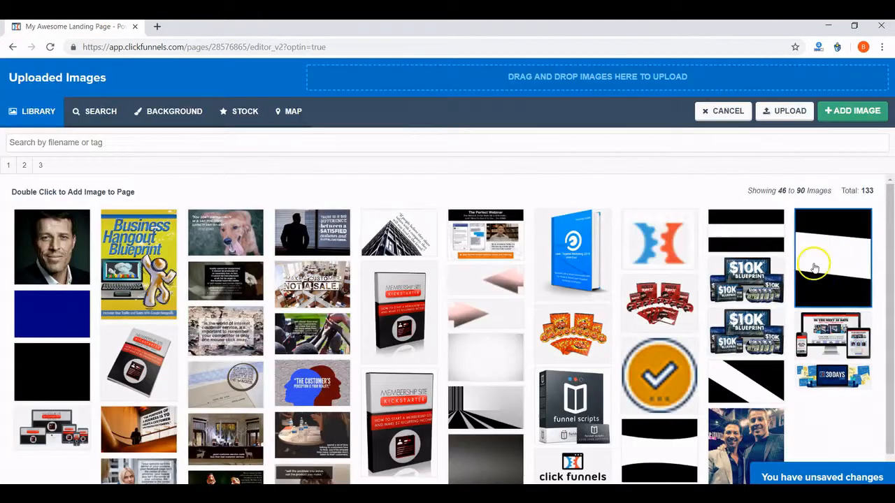
scroll(609, 309, down, 2)
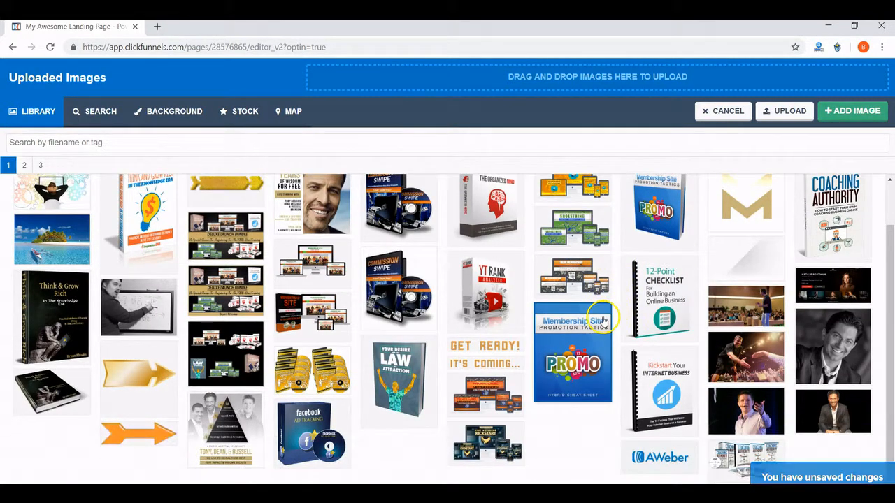
click(61, 308)
click(62, 307)
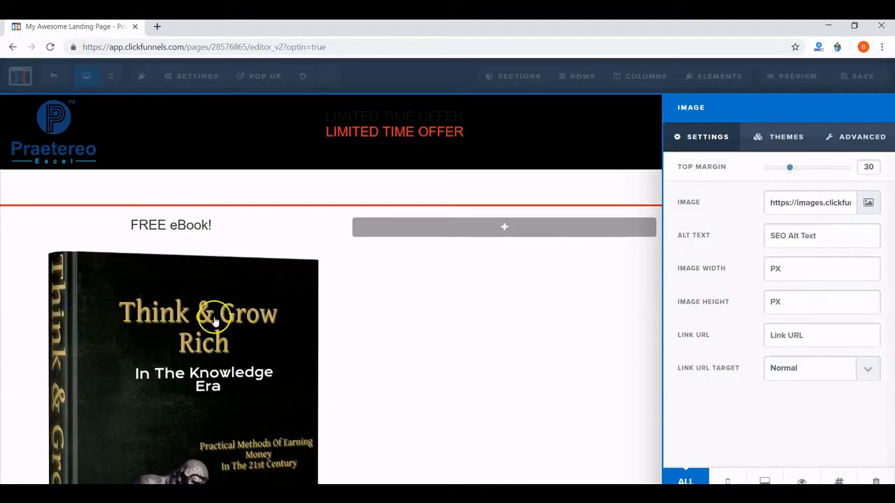
Set the book cover's image width to 300 px.
click(479, 323)
click(341, 391)
click(794, 274)
text(300)
click(503, 315)
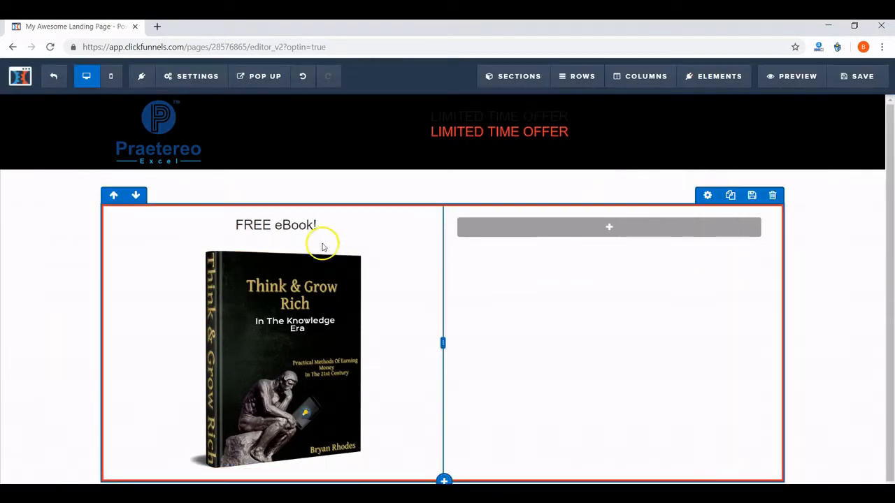
Make the "FREE eBook!" sub-headline bold.
click(344, 224)
drag(362, 218, 239, 274)
click(133, 211)
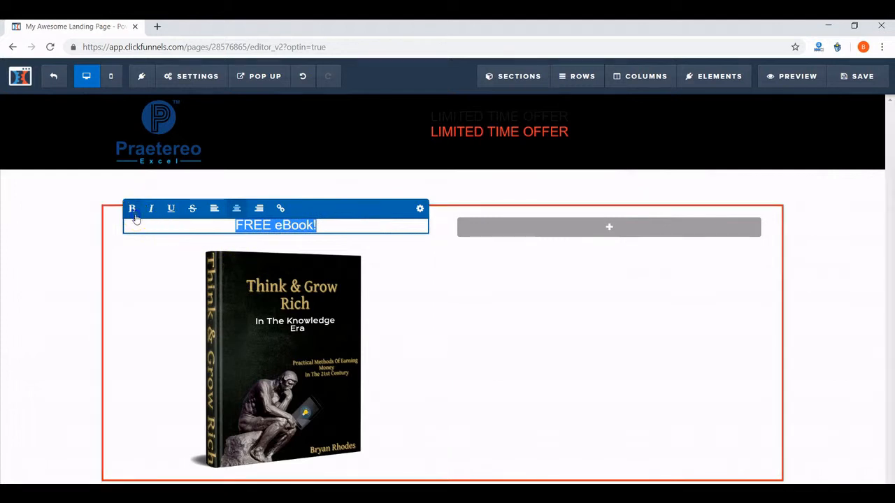
click(467, 328)
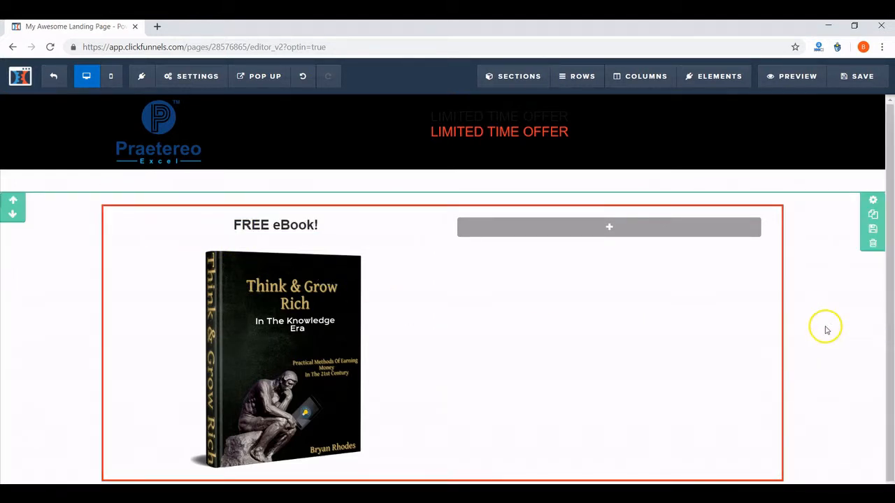
Add a Sub-Headline to the right column reading Get Your FREE Copy Of "Think And Grow Rich In The Knowledge Era" (Value $29.99).
click(607, 228)
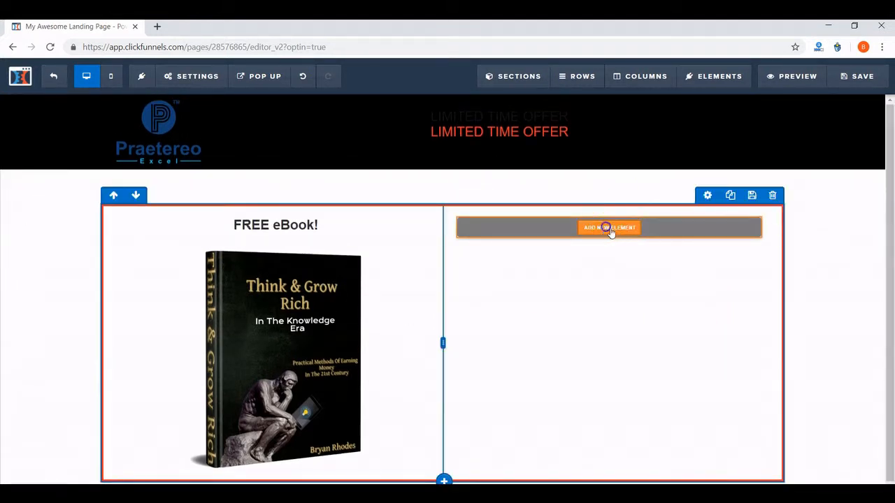
click(720, 209)
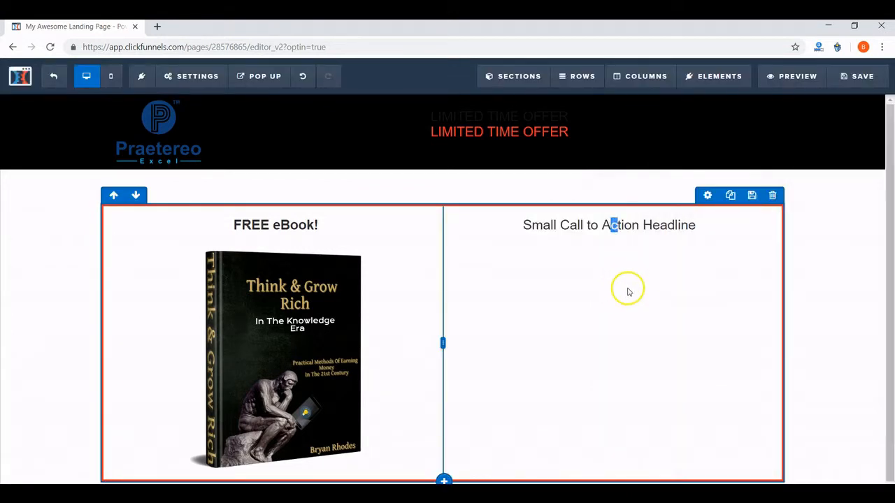
click(687, 232)
drag(688, 232, 448, 231)
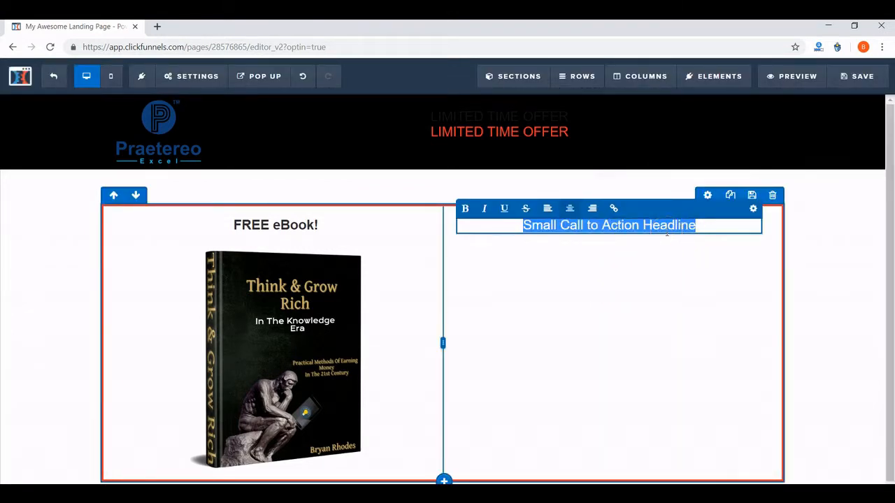
text(ge)
key(Caps_Lock)
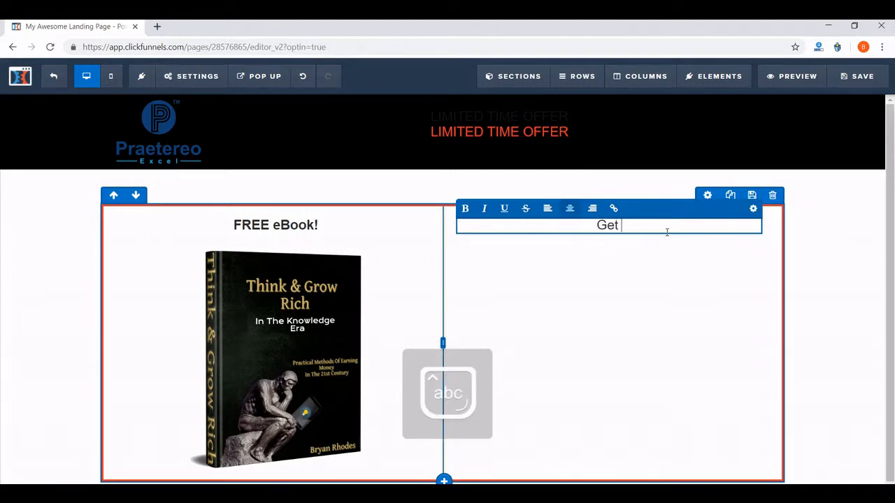
text(Get Your)
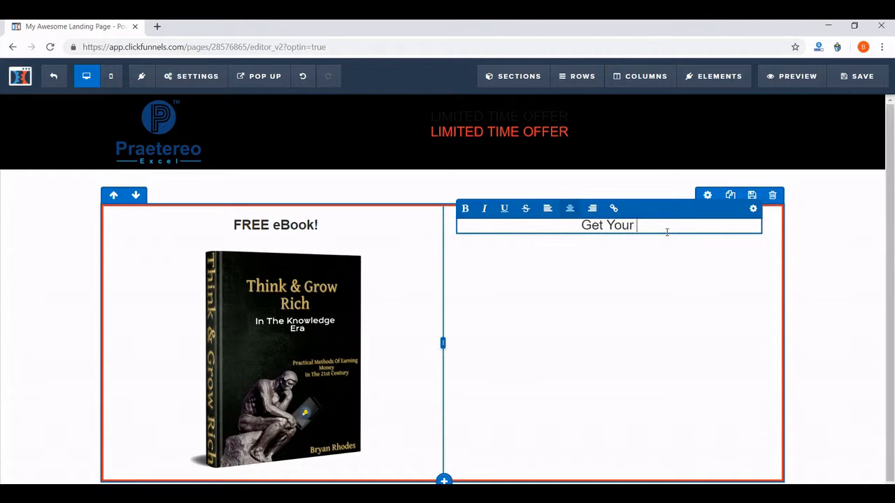
key(Caps_Lock)
text(r FREE C)
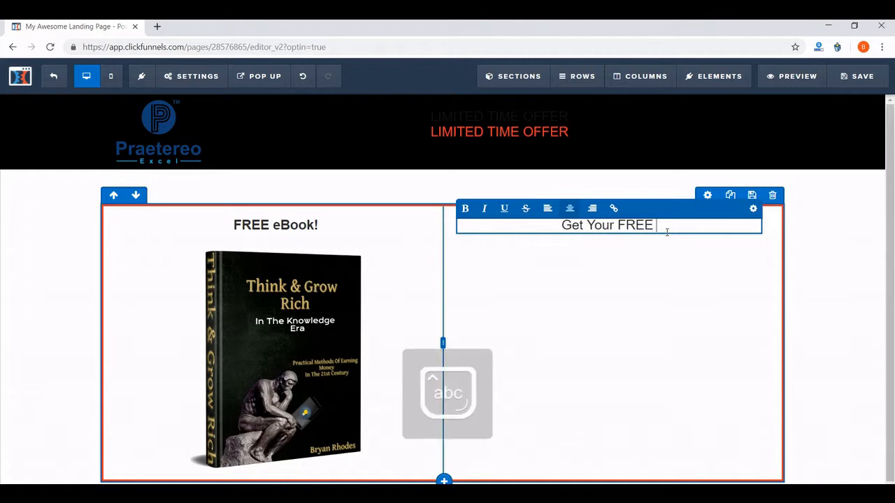
key(Caps_Lock)
text(opy./o)
key(BackSpace)
key(BackSpace)
key(BackSpace)
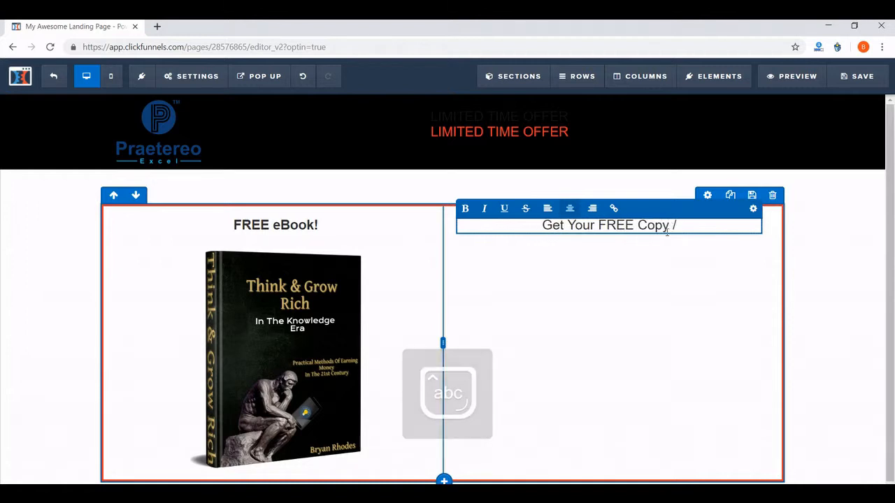
text(Of )
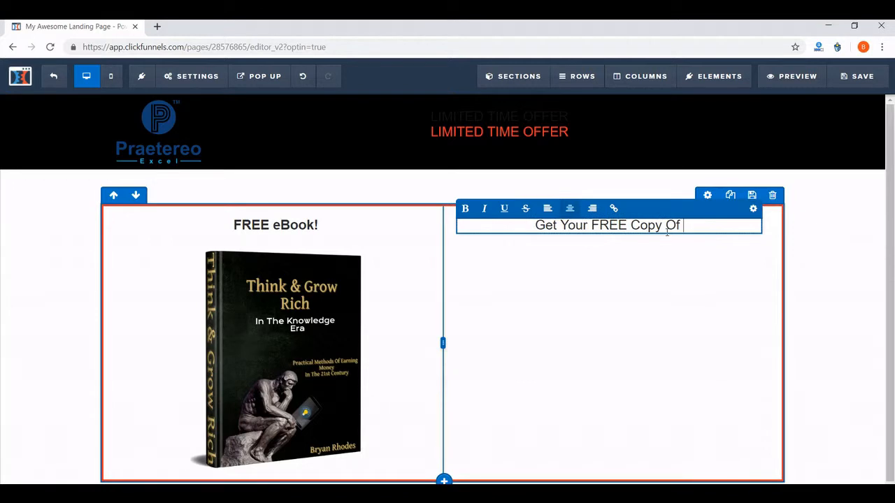
text(")
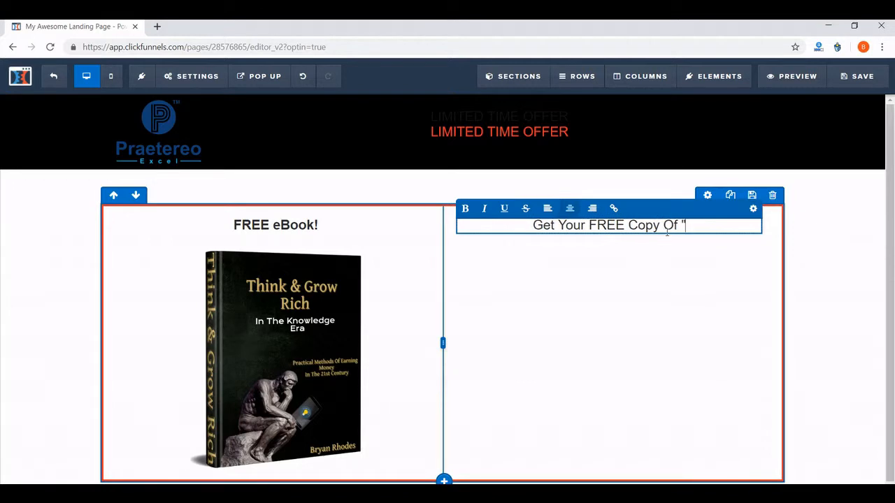
text(Think AN)
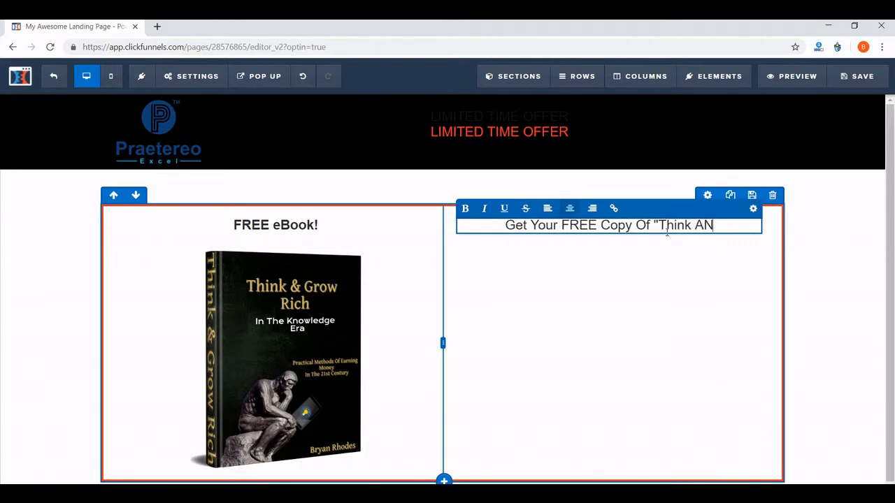
key(BackSpace)
text(nd Grow Rich )
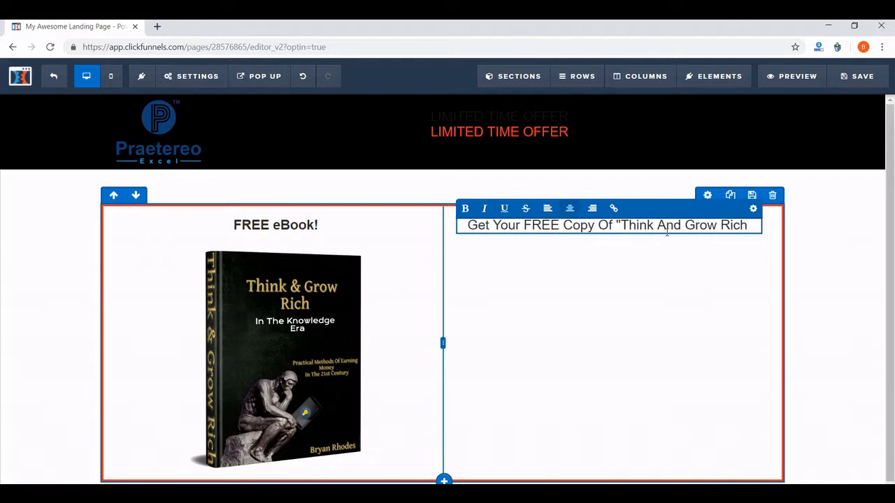
text(I)
text(n T)
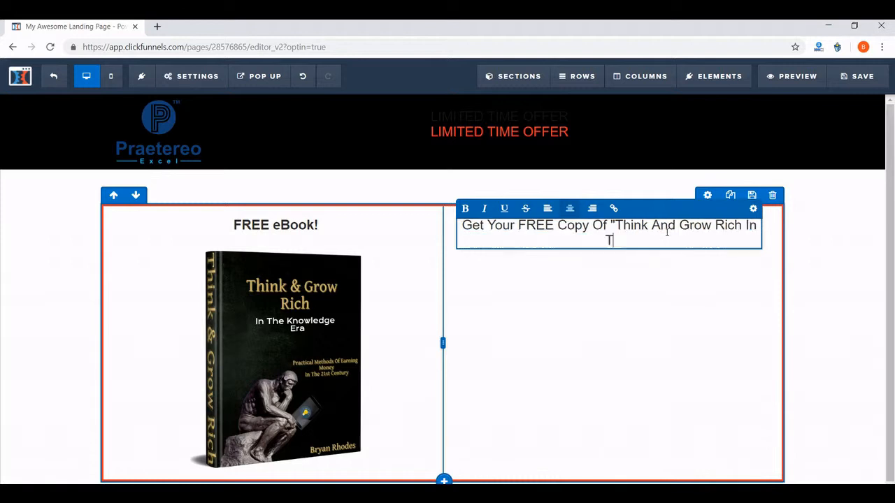
text(he Knowl)
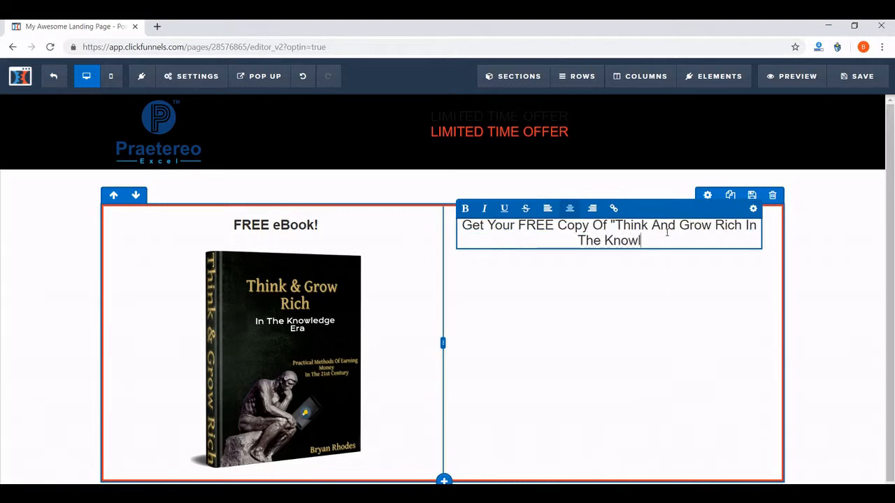
text(edge Era")
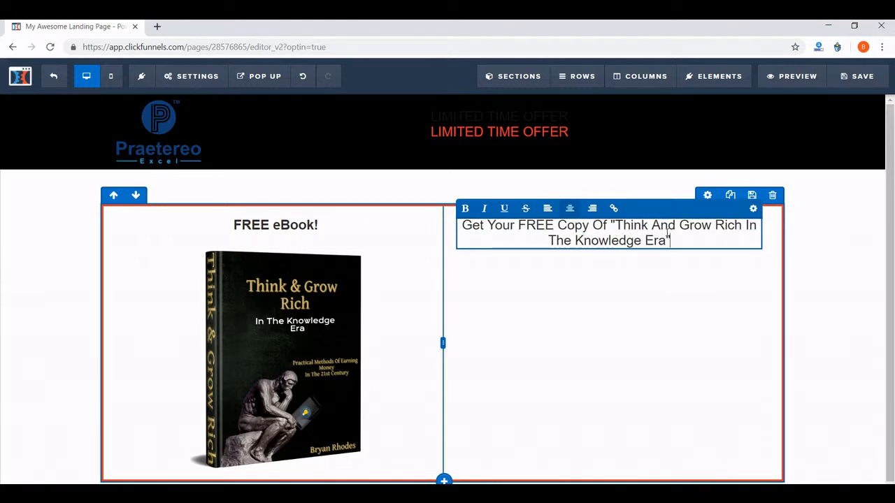
text( ()
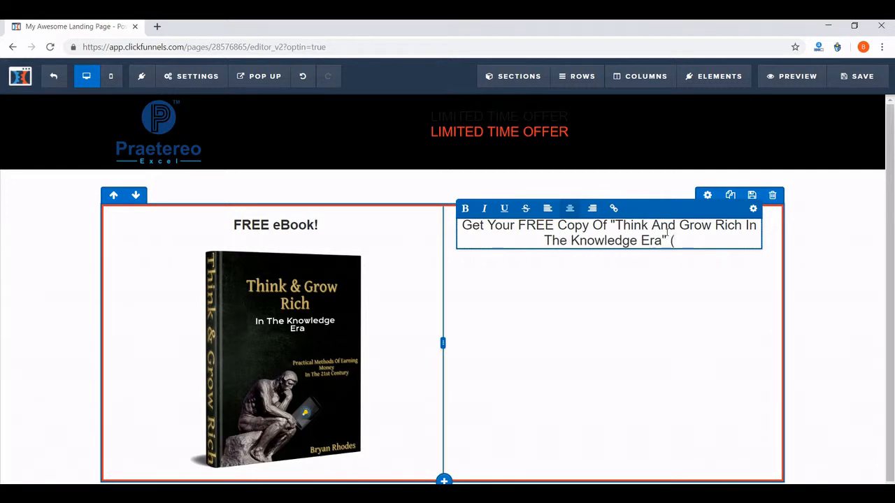
text(Value $0)
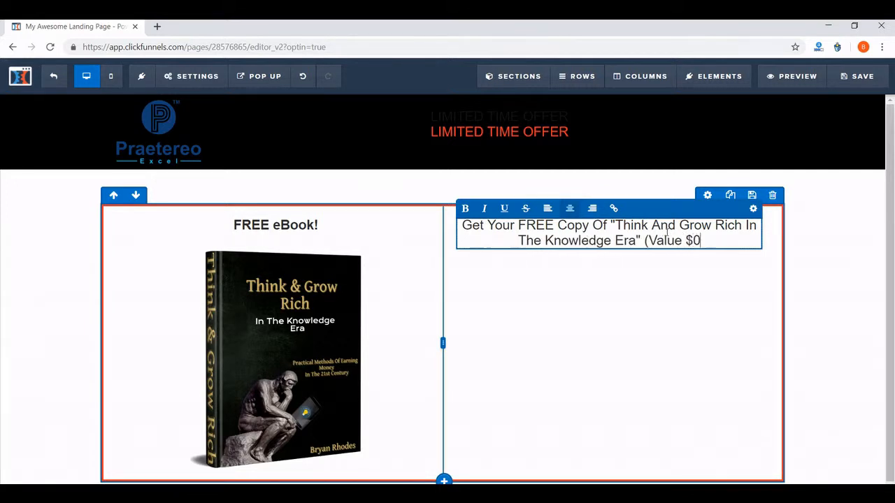
key(BackSpace)
text(29.)
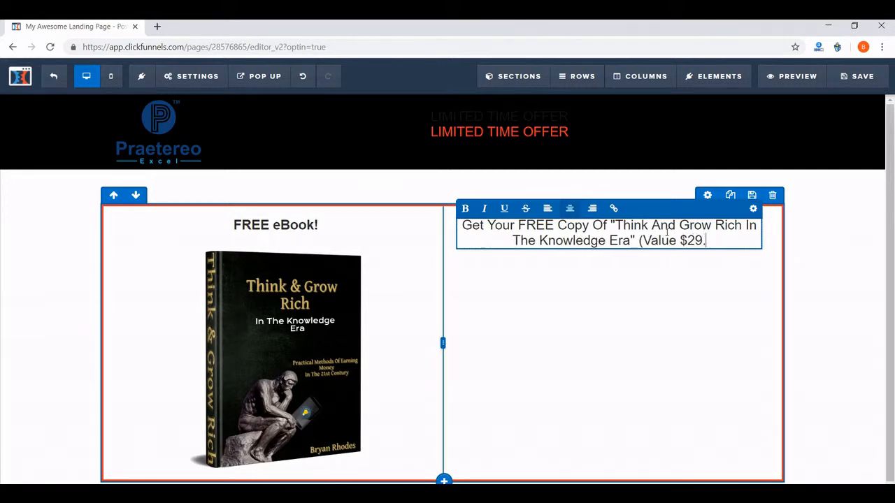
text(99))
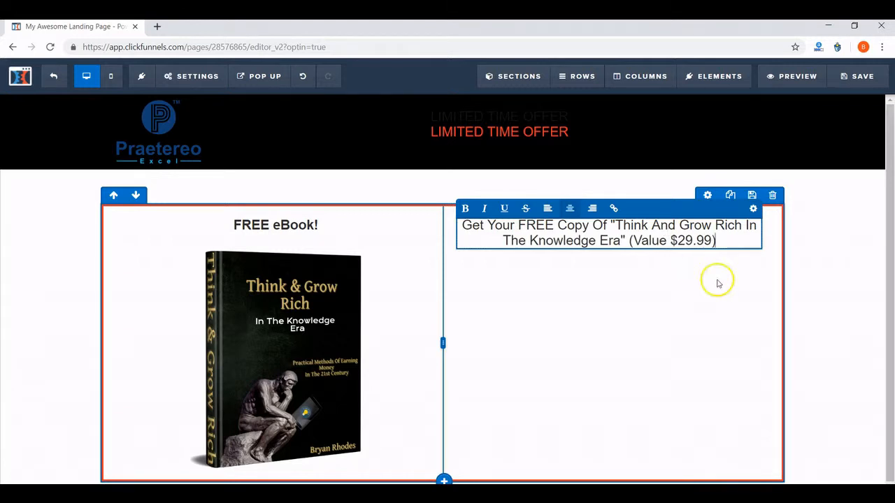
click(810, 281)
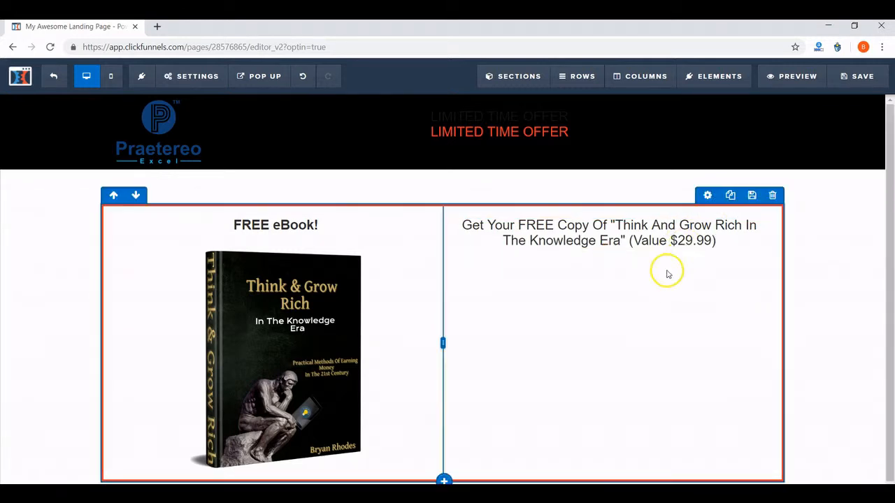
Add a Bullet List below the right column's sub-headline, with first bullet "Simple To Understand: Written to be relevant to the opportunities of today".
click(609, 286)
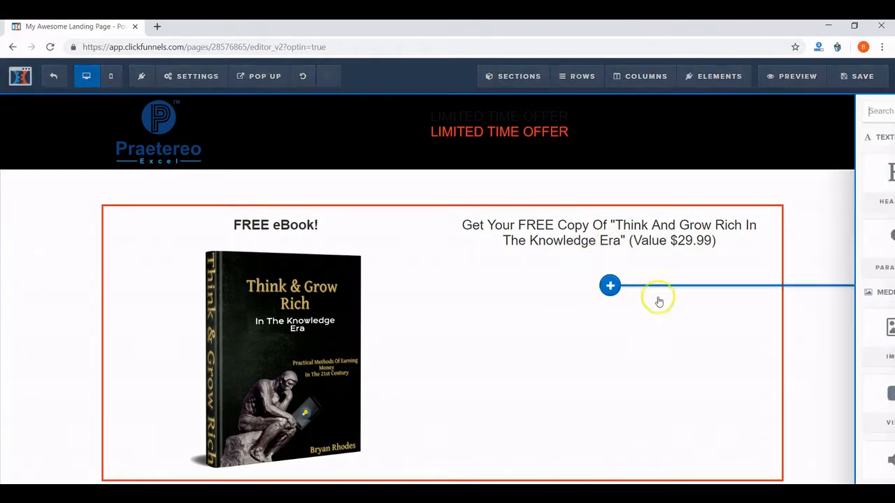
click(820, 255)
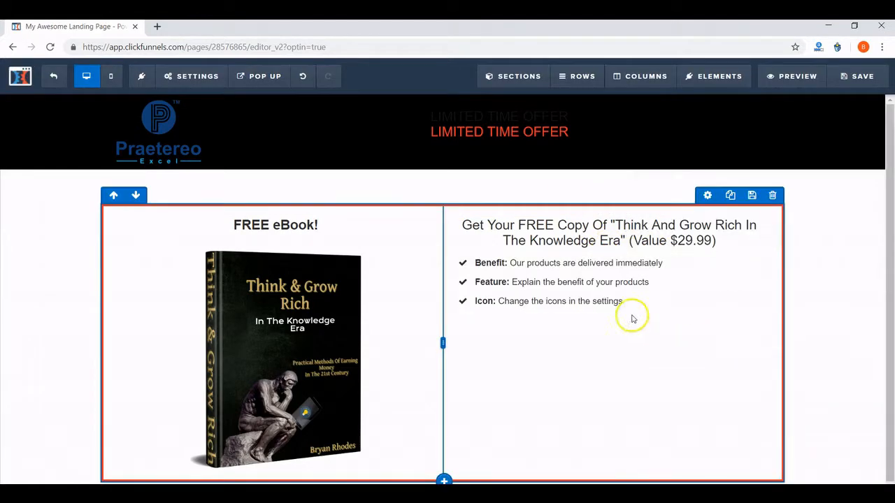
click(499, 263)
drag(506, 263, 473, 264)
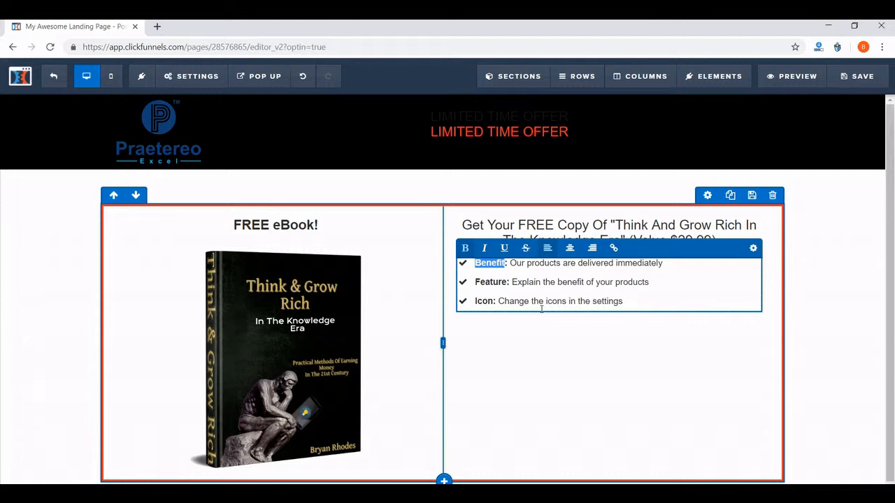
text(Simple)
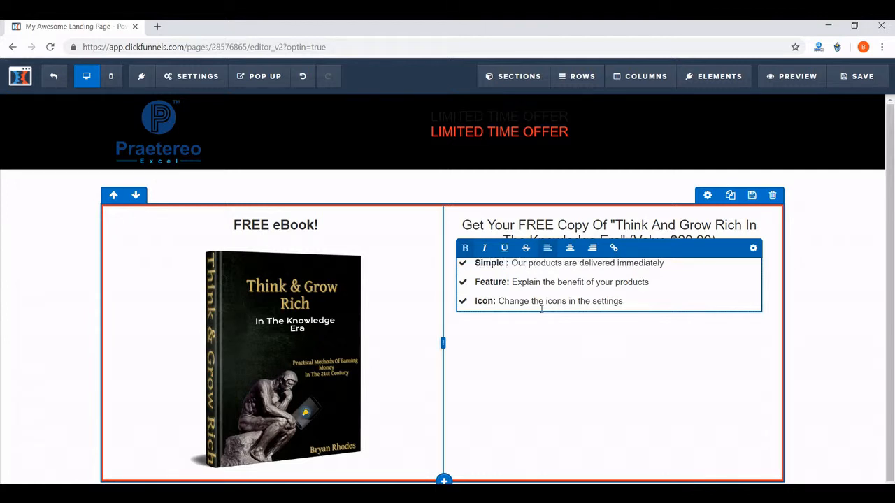
text( To Under)
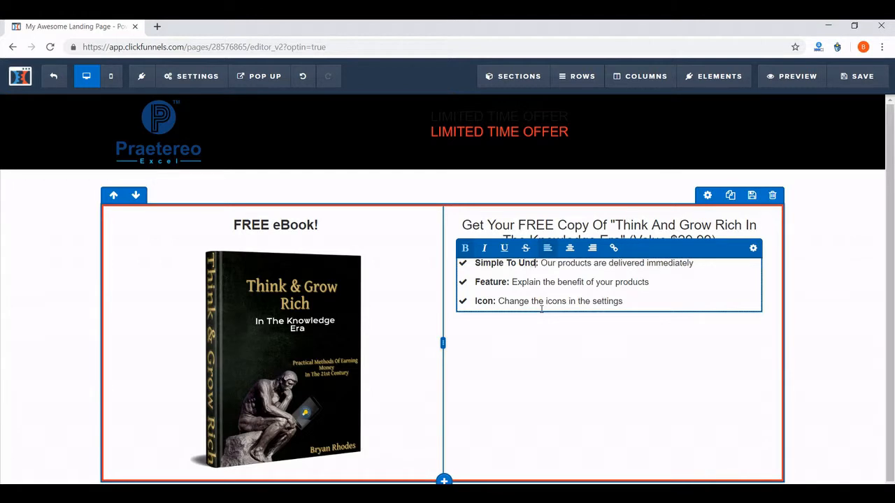
text(stand)
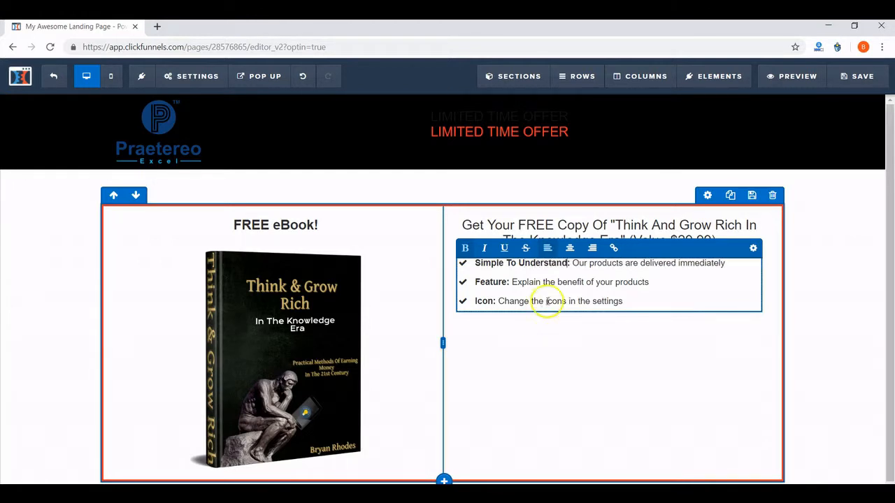
drag(725, 262, 575, 262)
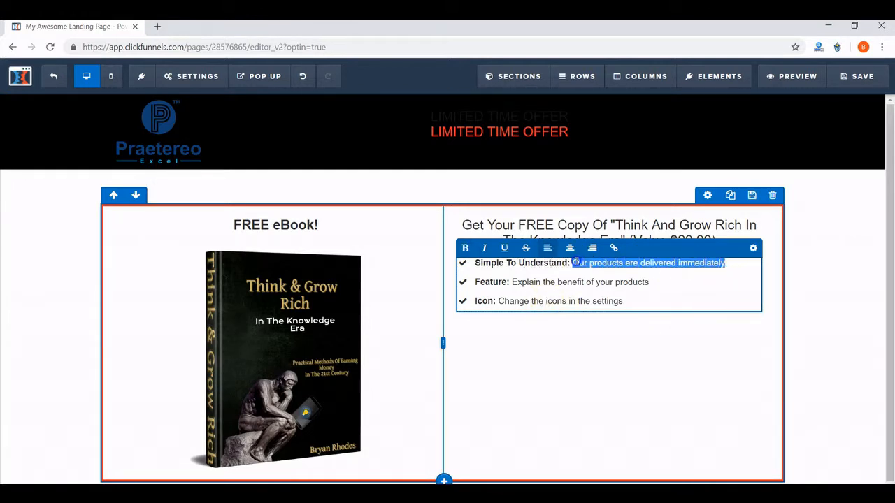
text(W)
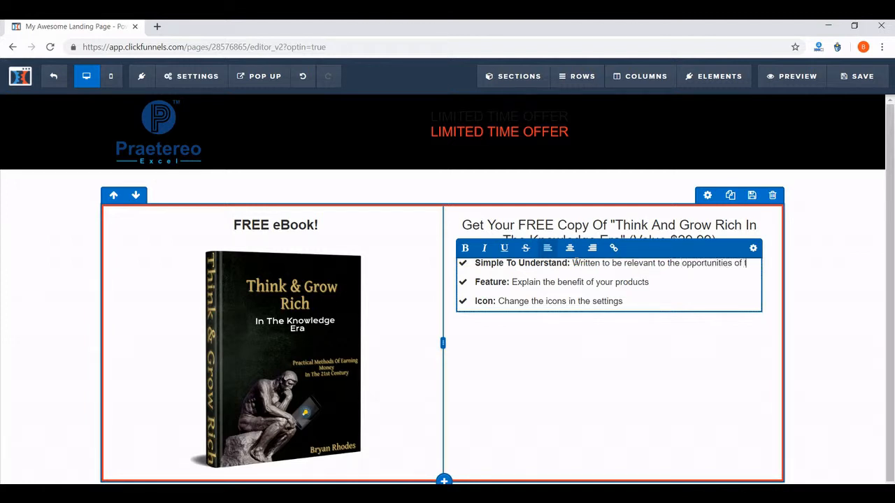
text(oday)
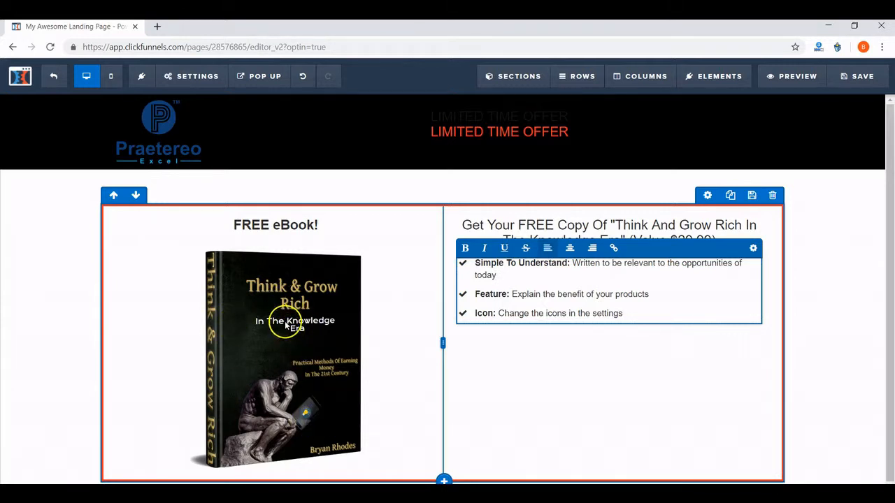
Replace the second bullet with "Step-By-Step Plan: Use the models in this book to create multiple streams of income".
click(522, 292)
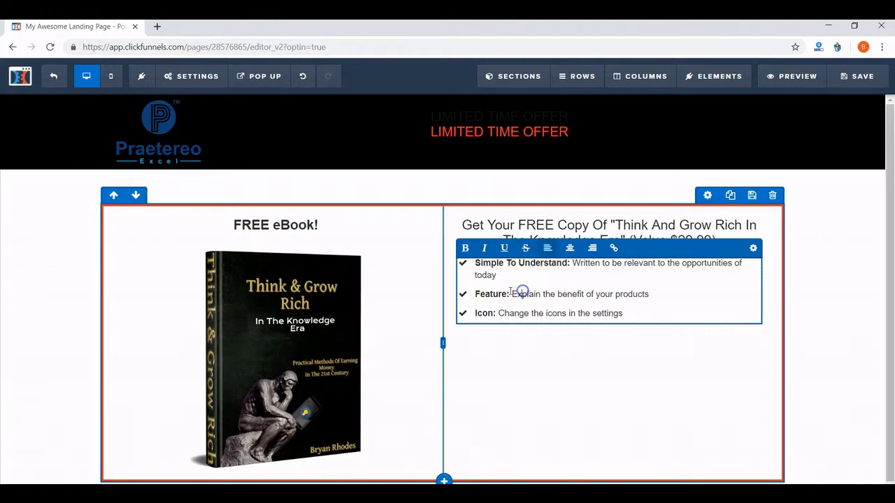
drag(508, 293, 475, 293)
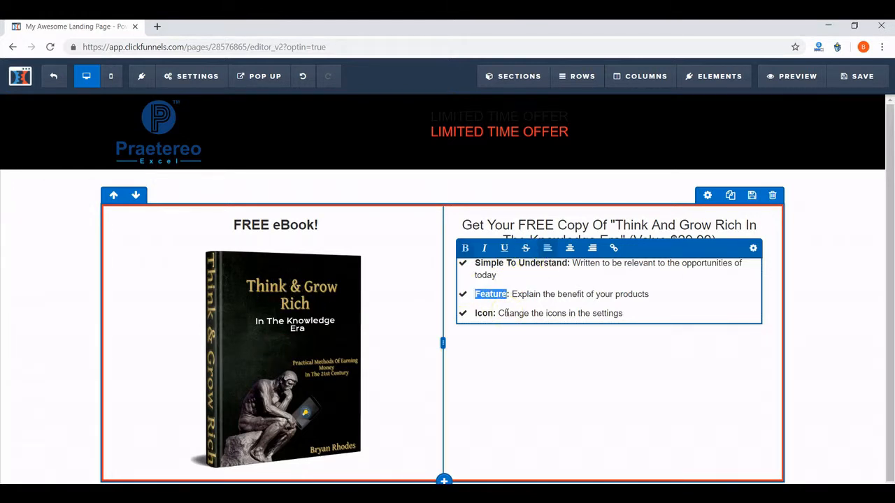
text(Step-S)
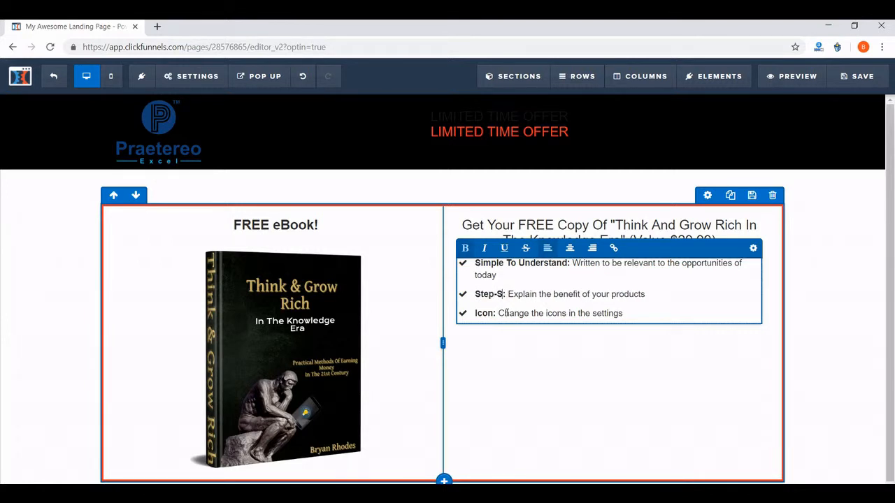
text(tep-)
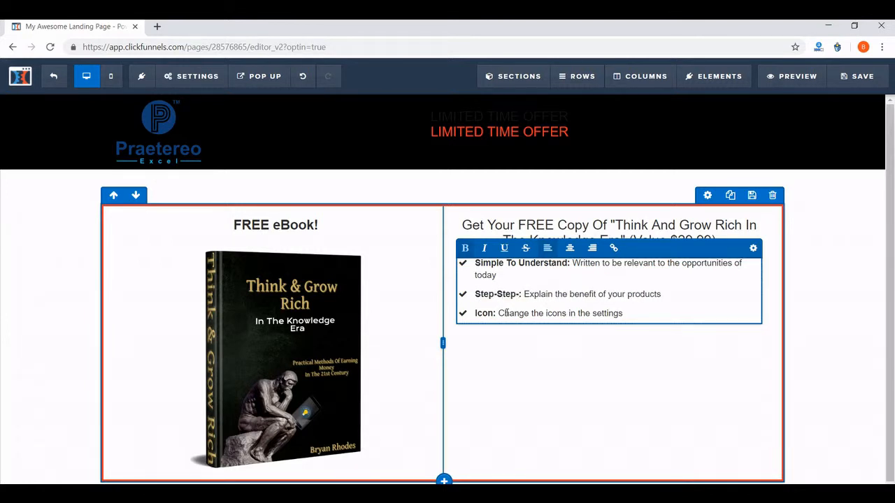
key(BackSpace)
key(BackSpace)
key(BackSpace)
key(BackSpace)
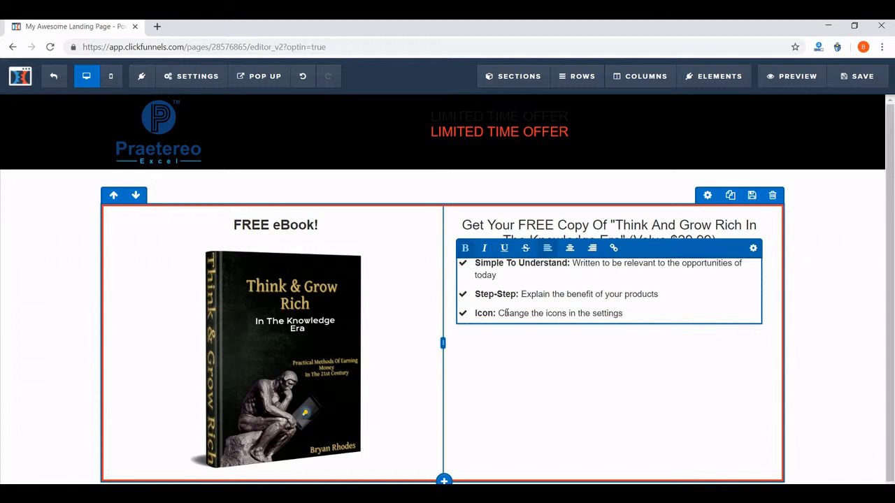
text(By-)
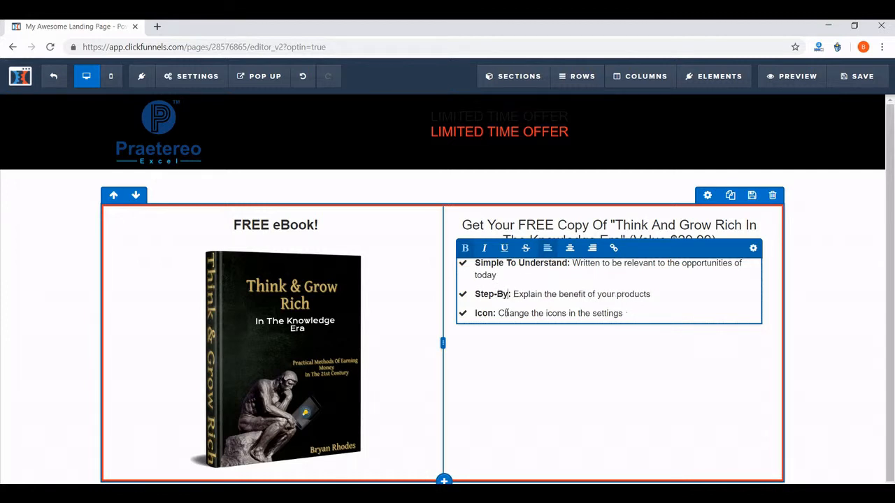
text(Step Plan)
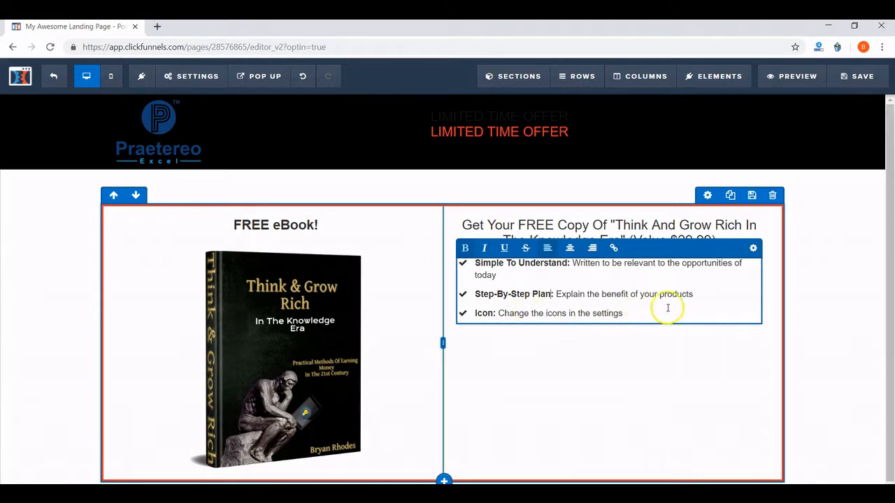
drag(693, 294, 560, 296)
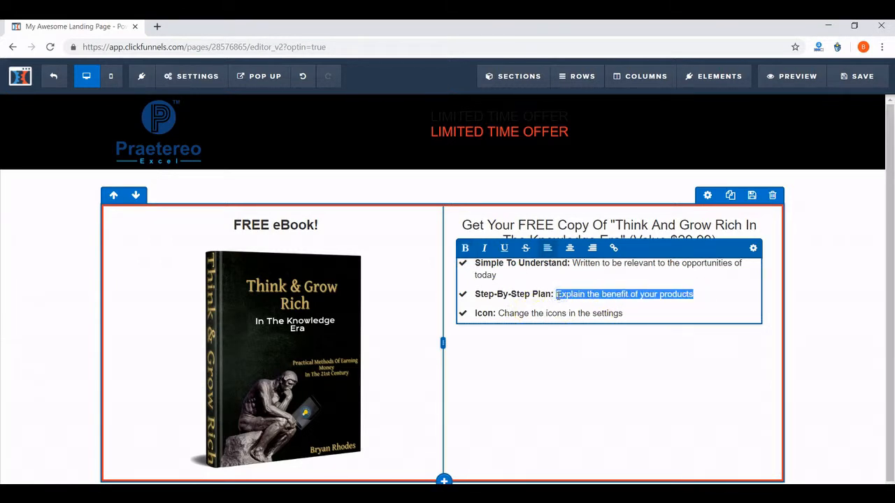
text(Use the models)
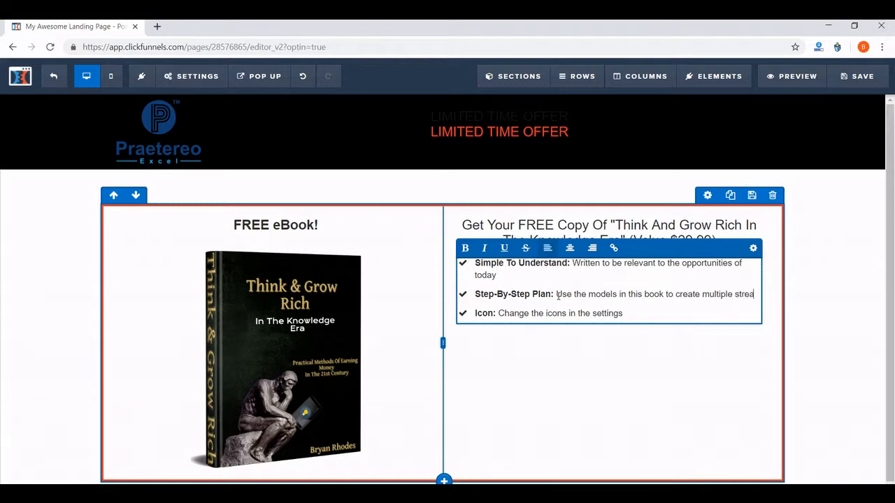
text(ms of income)
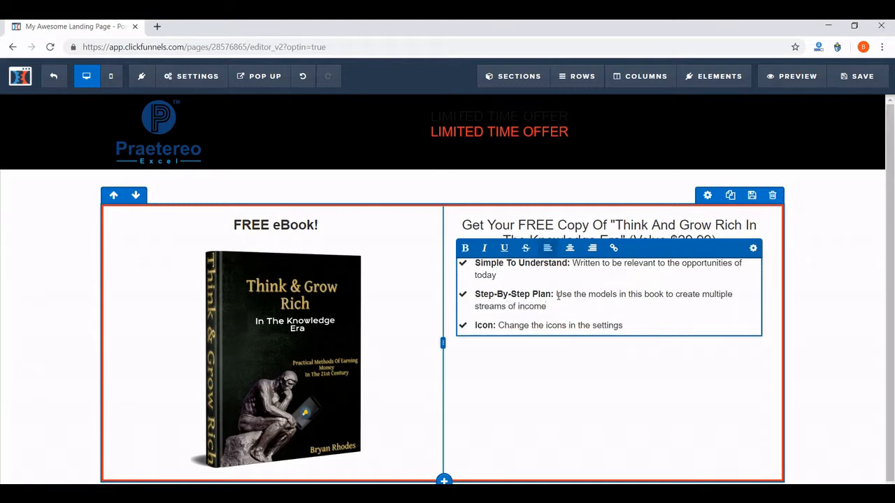
Replace the third bullet's label and text with "Instant Access: Download Immediately!".
click(491, 324)
drag(494, 325, 471, 325)
text(Instant Acc)
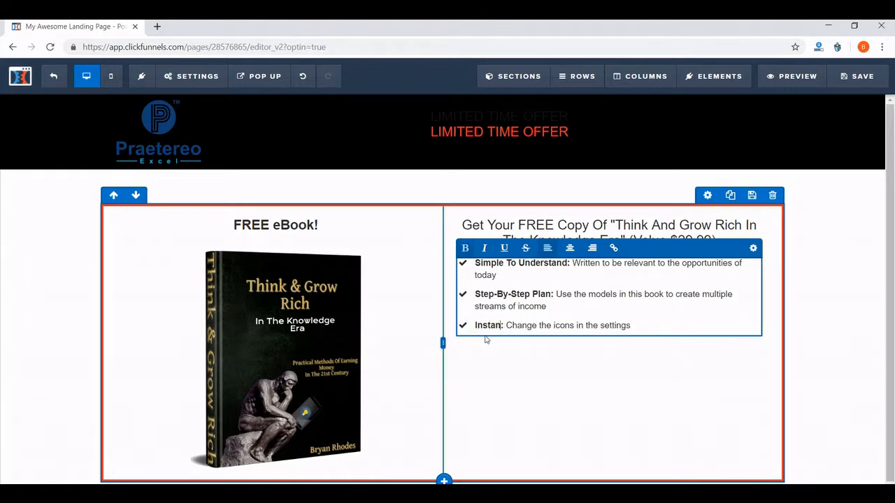
text(ess)
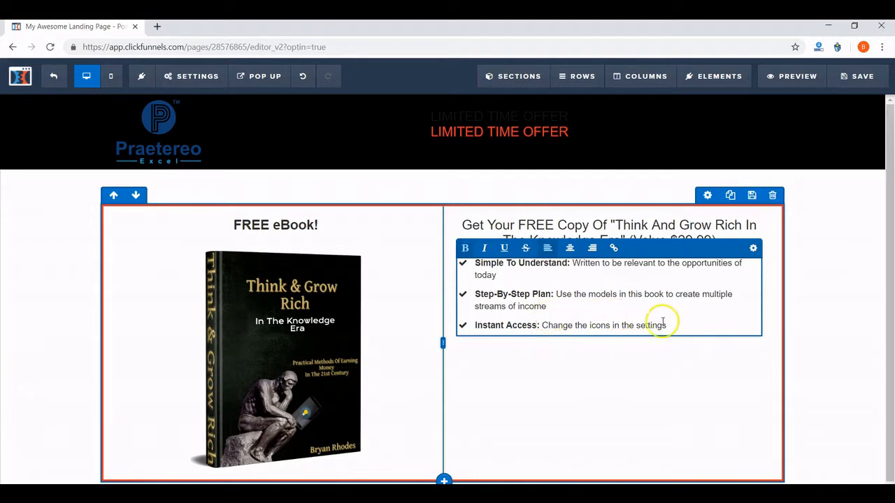
drag(670, 325, 547, 326)
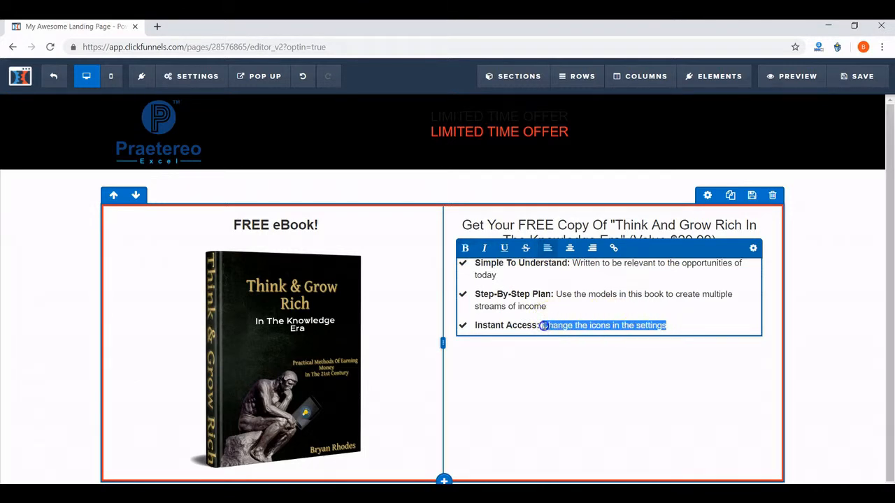
text(Download Immediately!)
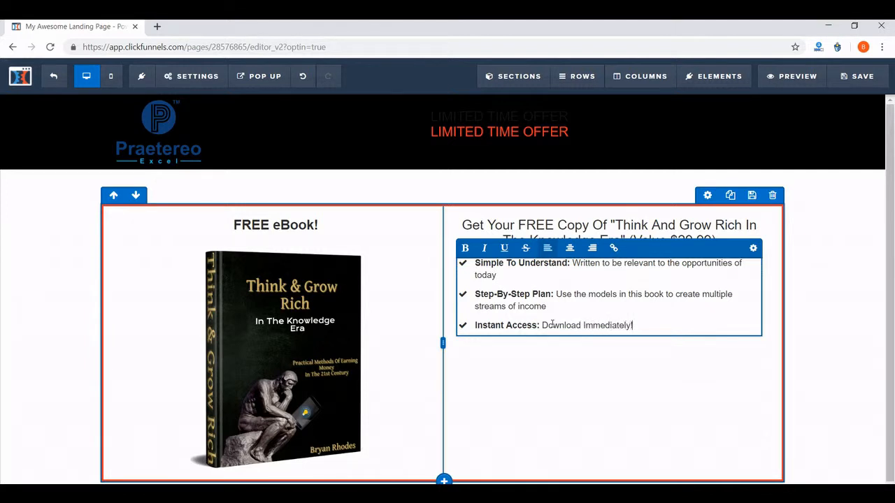
click(690, 410)
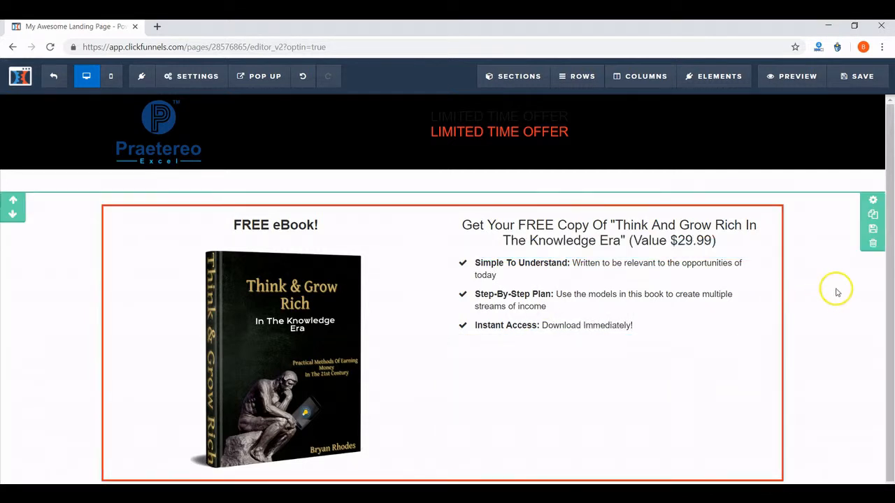
Add a Sub-Headline below the bullet list reading "Enter Your Email To Get Your Copy!".
scroll(838, 292, down, 1)
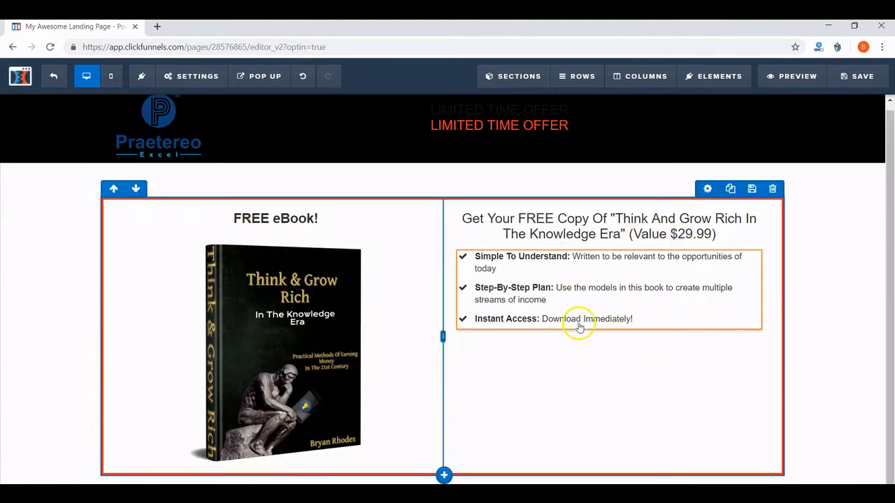
scroll(591, 280, up, 1)
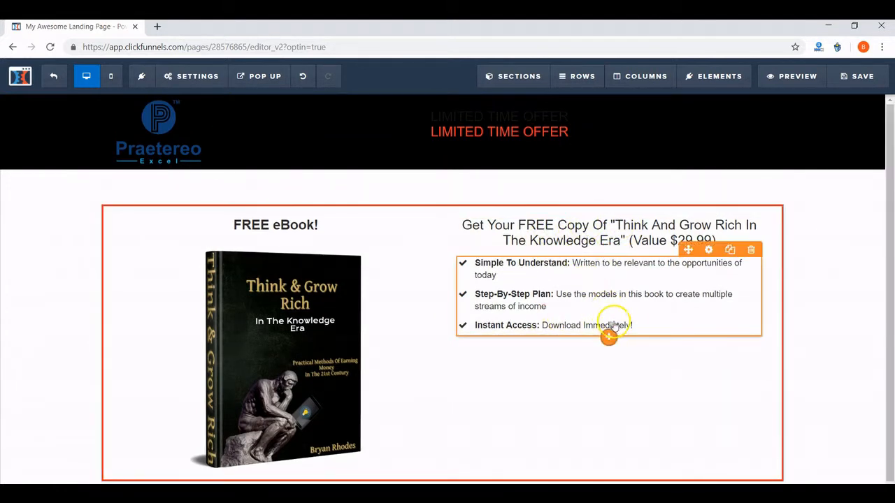
click(609, 342)
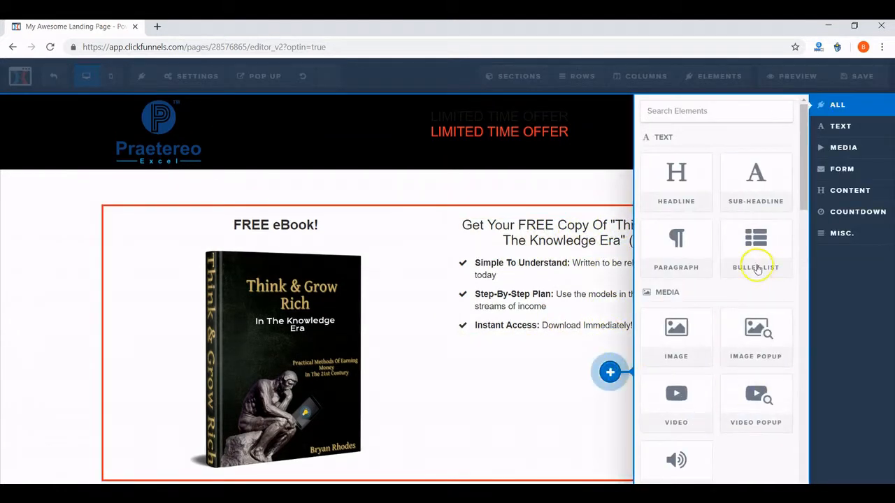
click(756, 176)
click(675, 359)
key(ctrl+a)
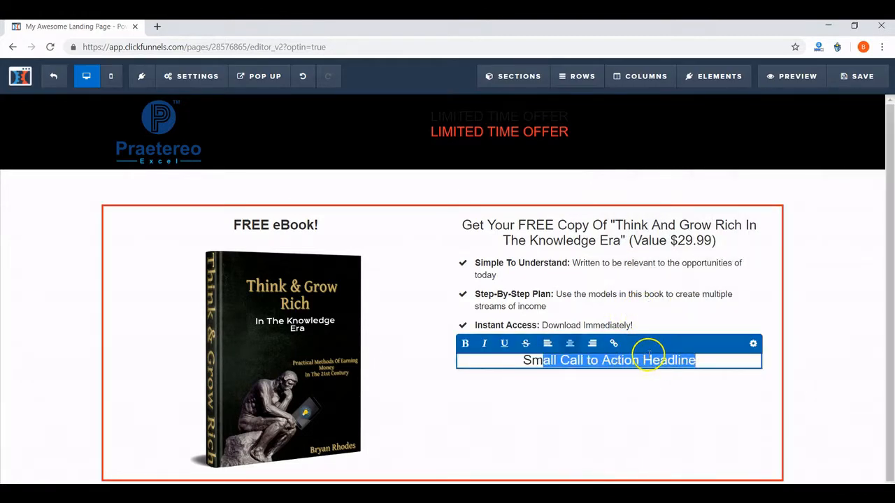
key(BackSpace)
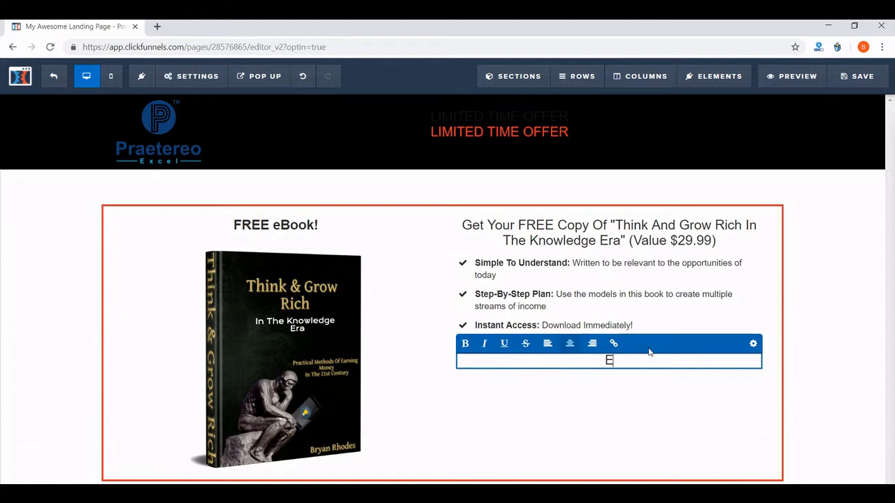
text(Ene)
key(BackSpace)
text(ter Your Email )
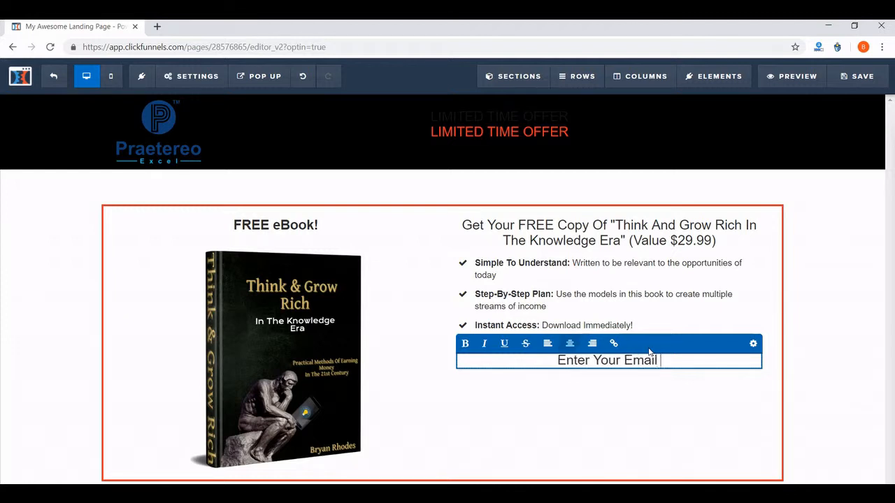
text(To Get Yor)
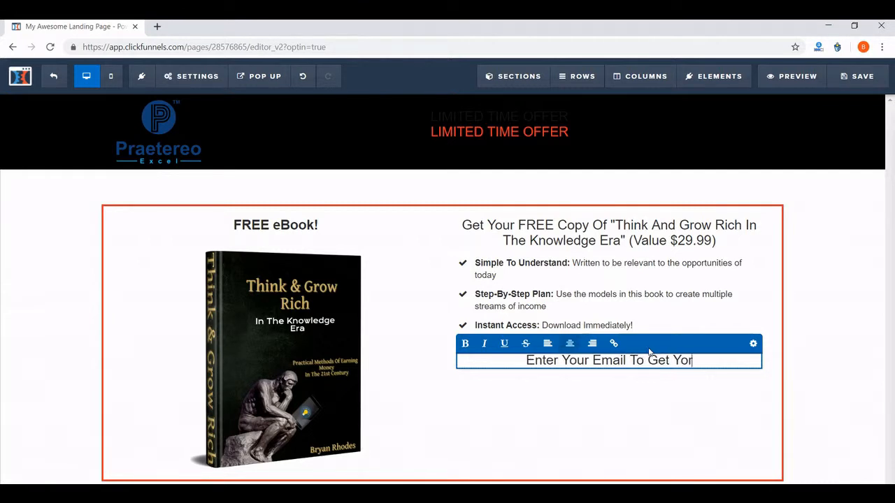
key(BackSpace)
text(ur Cop)
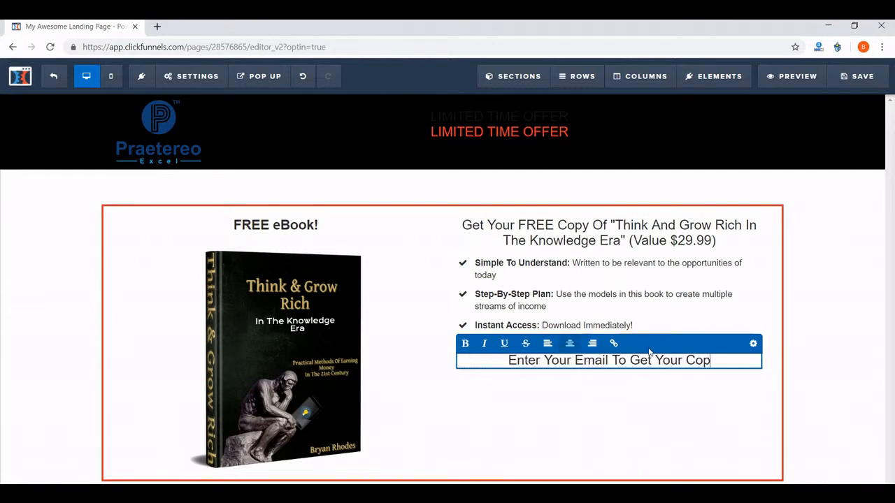
text(y!)
click(747, 385)
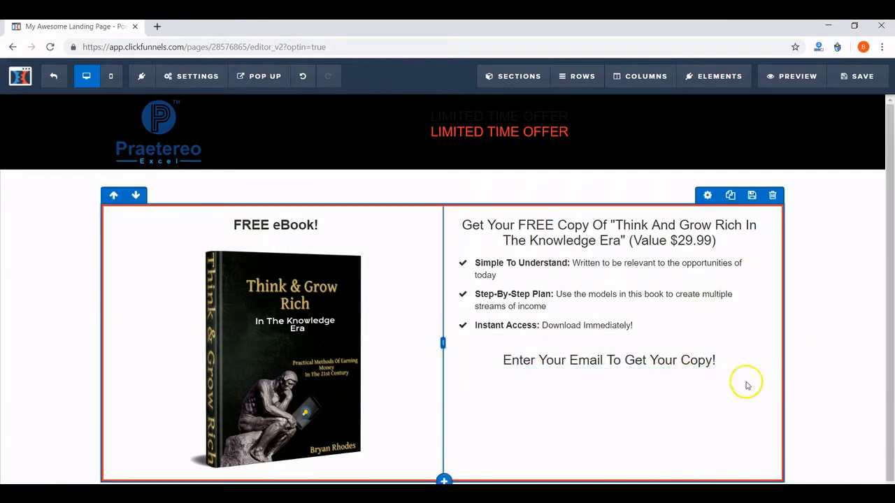
Add an Input element below the "Enter Your Email" sub-headline and set its input type to Email Address.
click(609, 371)
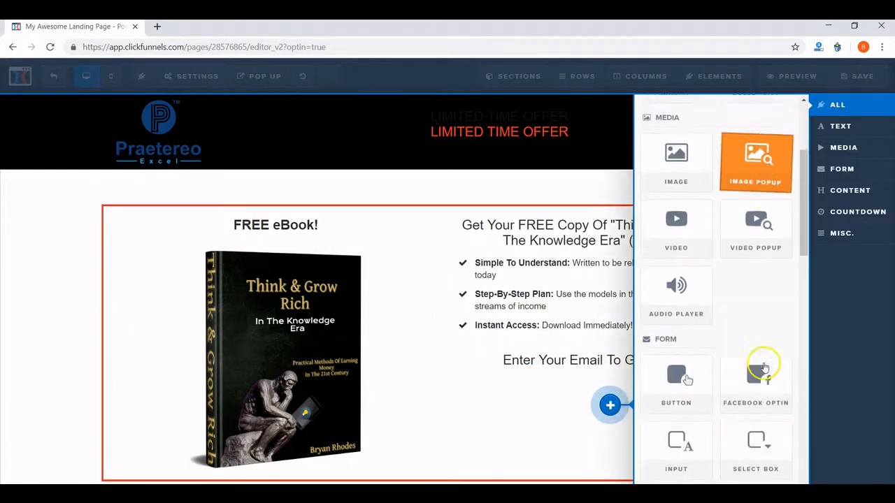
scroll(762, 368, down, 2)
click(677, 279)
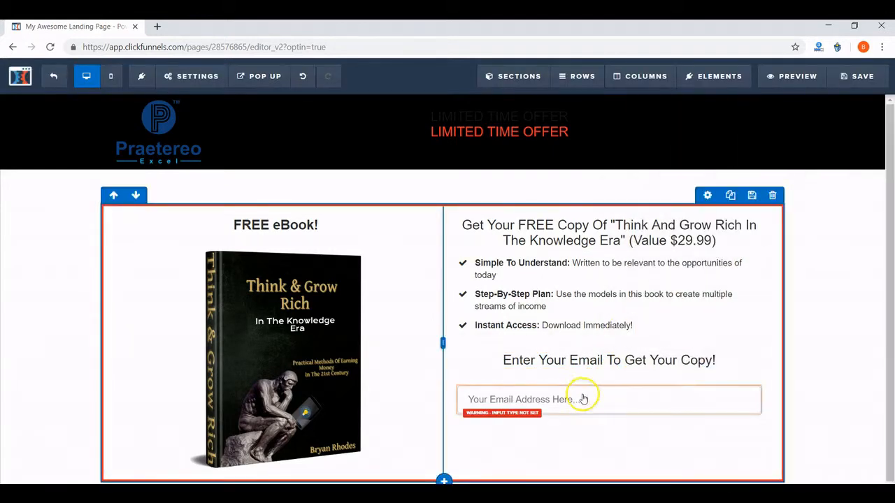
click(606, 400)
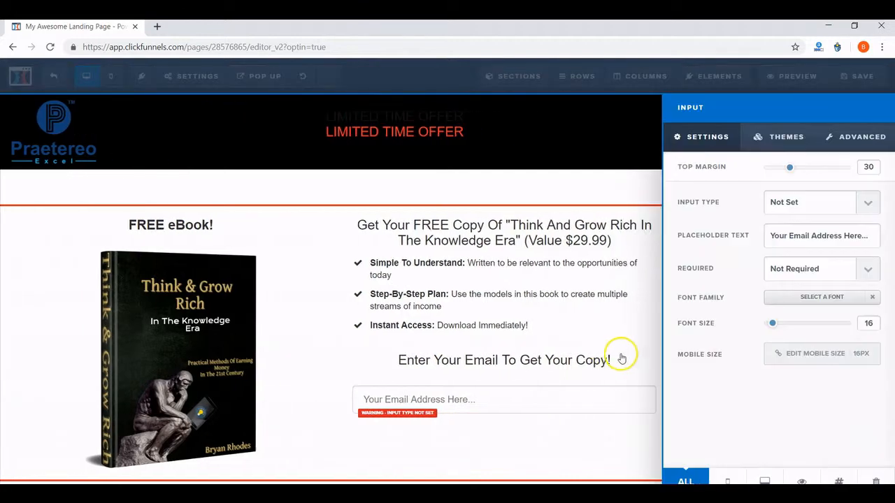
click(860, 202)
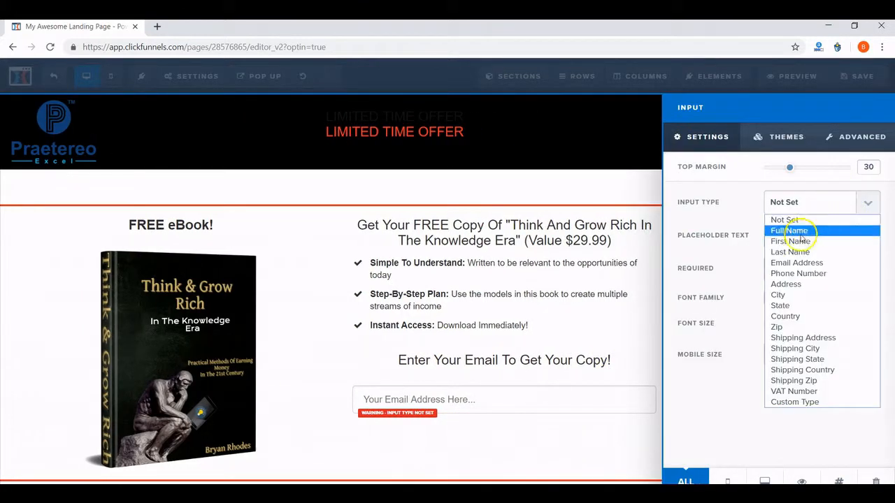
click(794, 262)
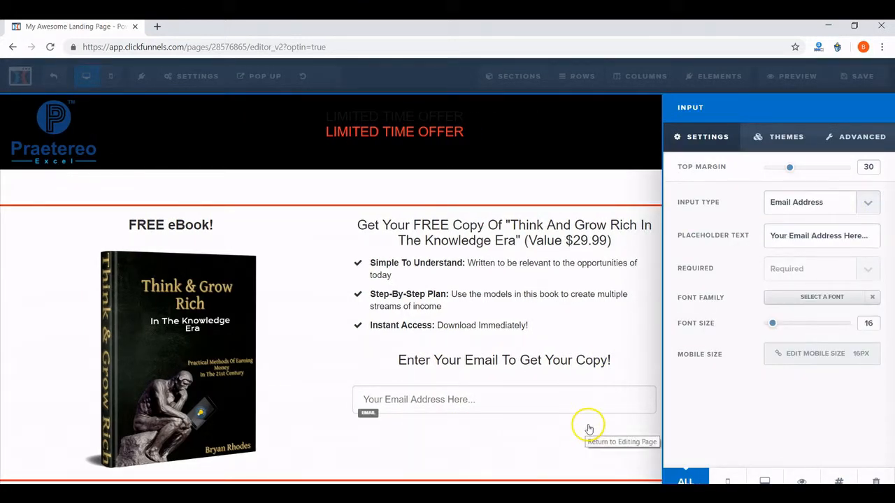
click(589, 428)
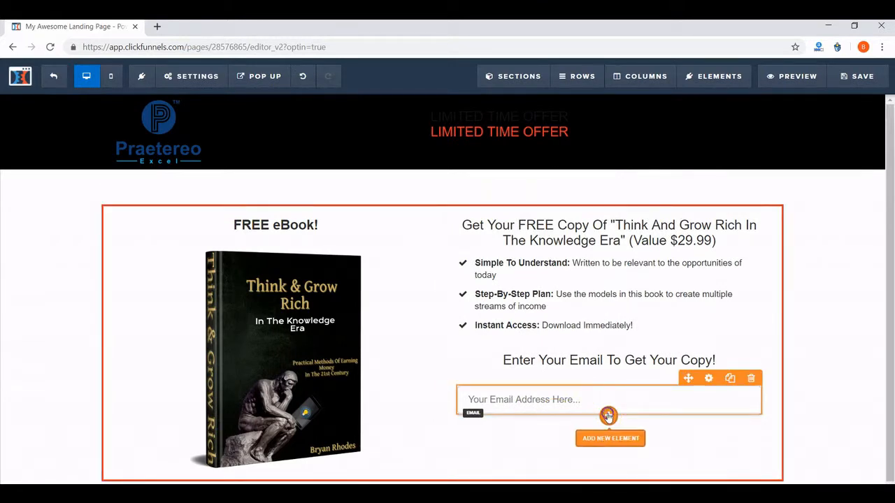
Add a button below the email field and set its action to Submit Order / Submit Form.
click(608, 416)
scroll(697, 350, down, 5)
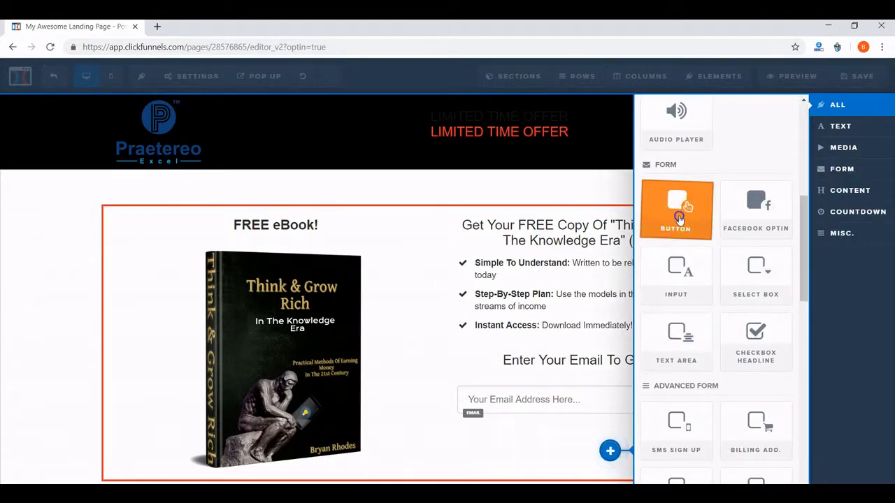
click(679, 219)
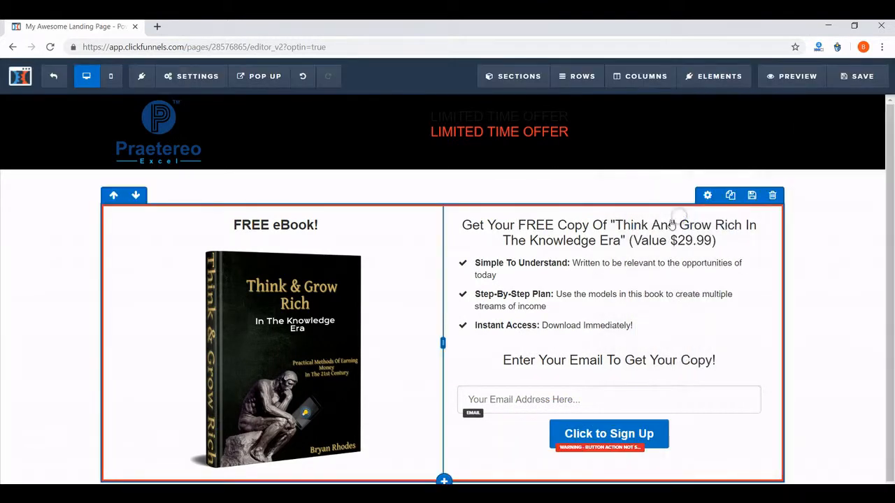
click(608, 434)
click(773, 206)
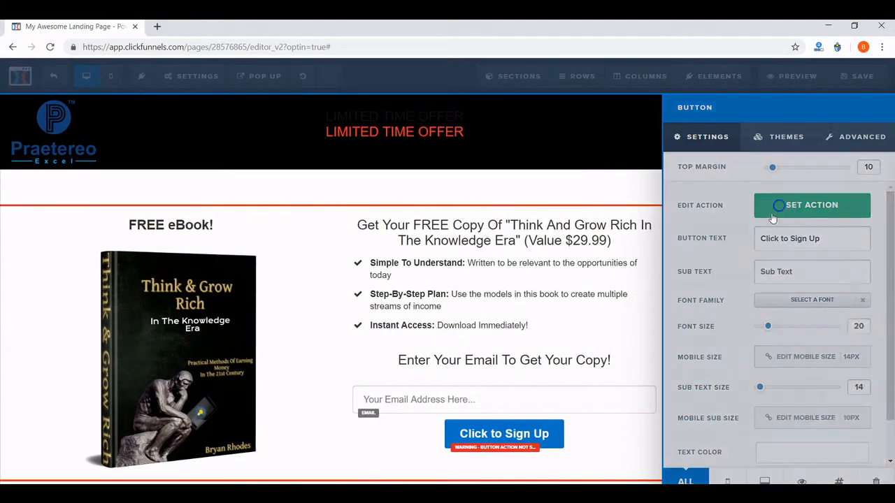
click(743, 137)
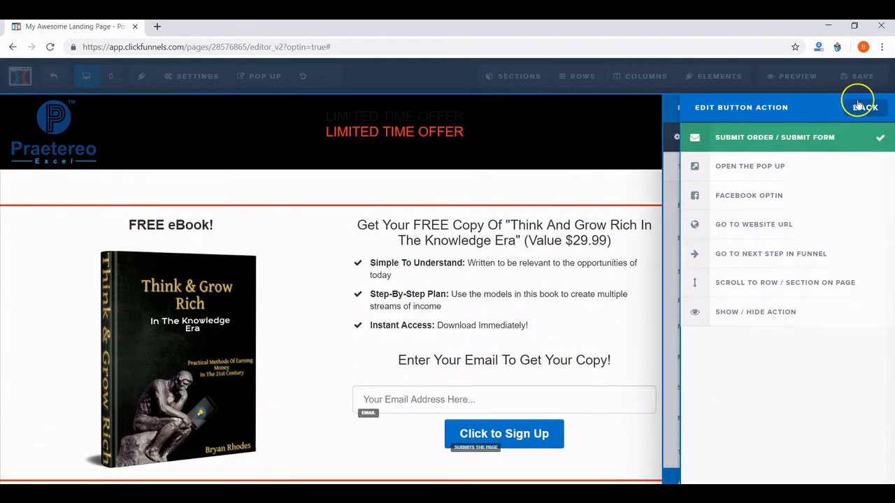
click(859, 105)
click(626, 477)
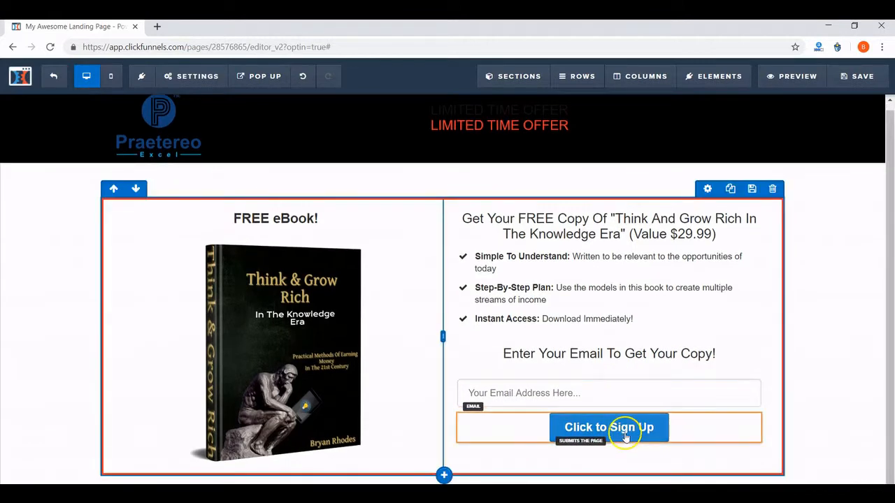
Change the sign-up button's background color to the red-orange conversion color.
click(625, 437)
scroll(764, 337, down, 1)
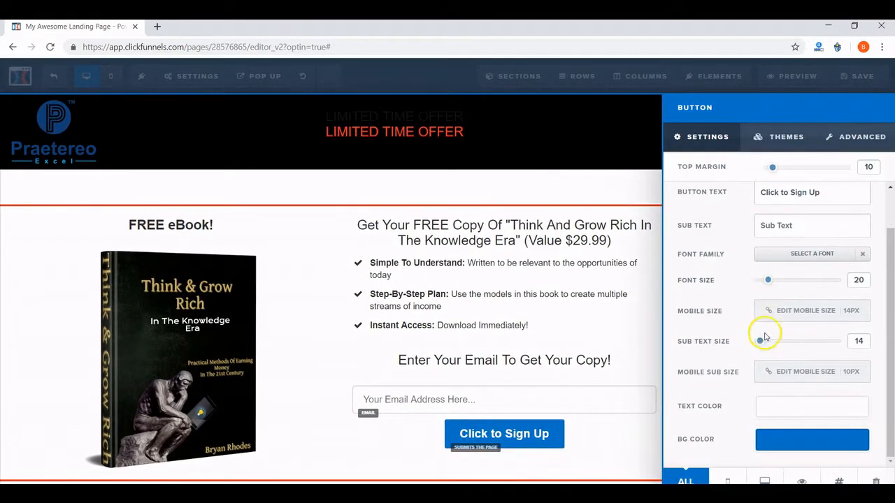
click(775, 438)
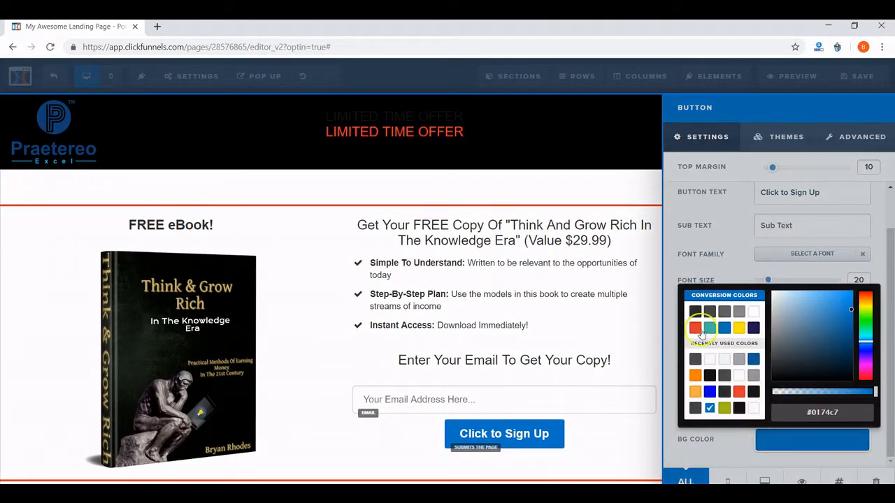
click(697, 329)
click(636, 437)
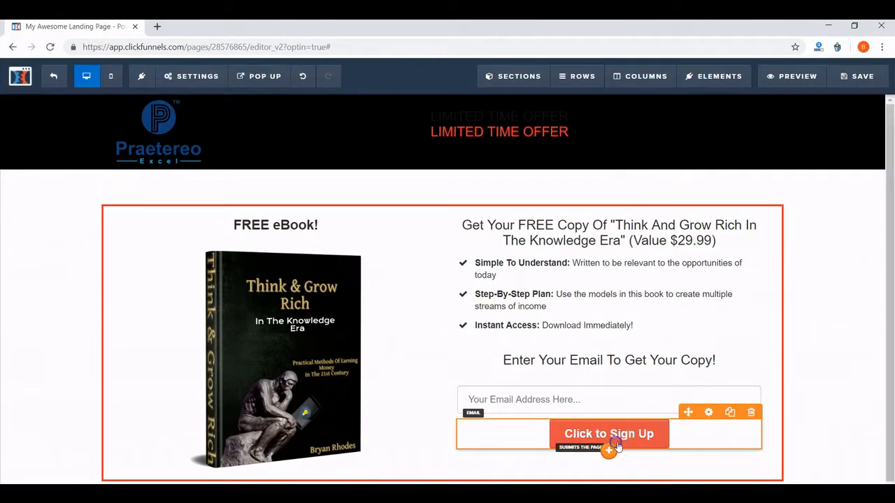
Change the sign-up button's text to "Click to get your copy!".
click(618, 444)
click(828, 239)
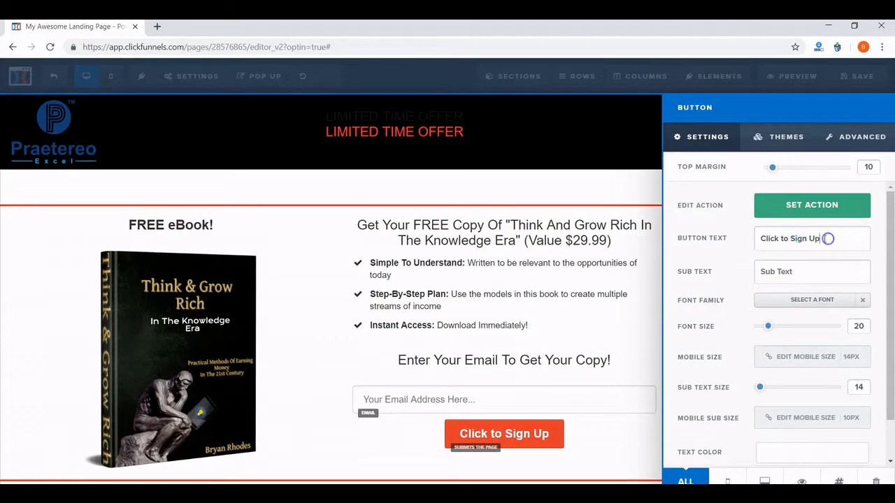
drag(828, 238, 789, 239)
key(BackSpace)
text(get )
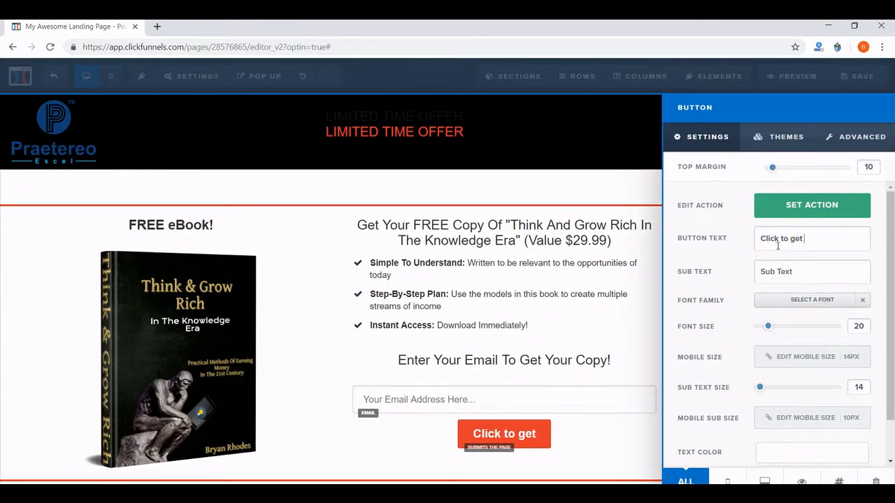
text(your c)
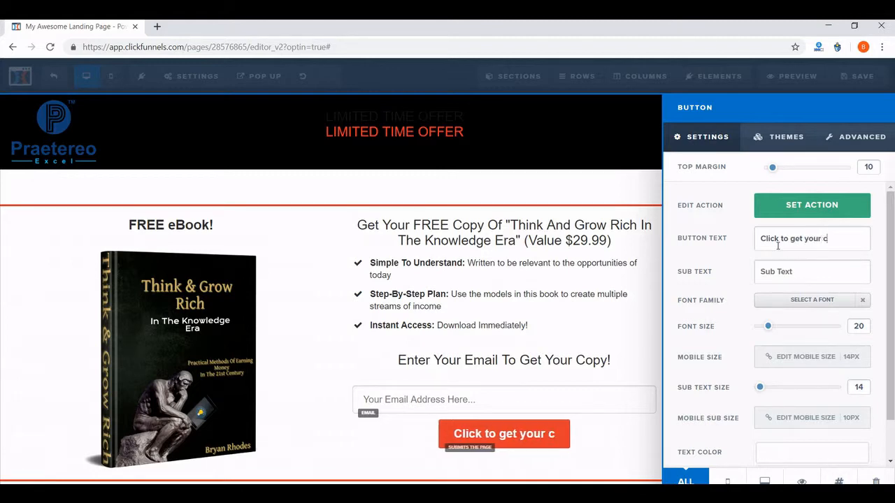
text(opy!)
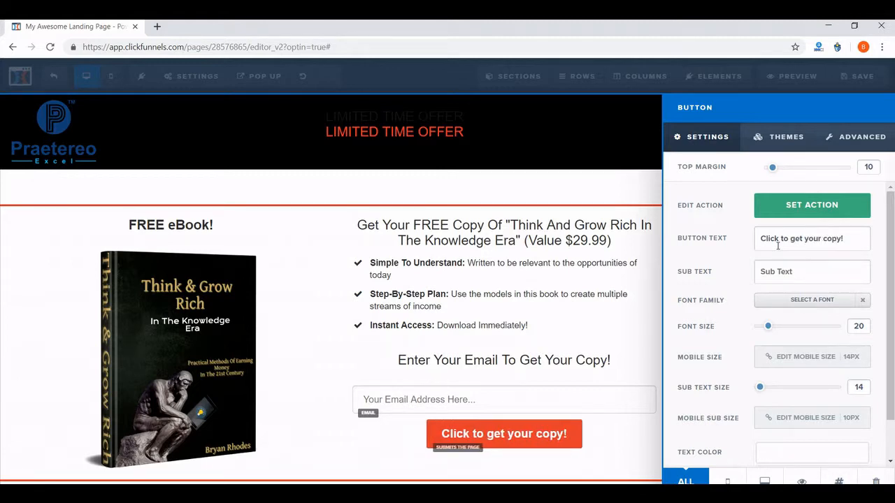
click(430, 332)
Add a minute timer below the submit button and set its countdown to 10 minutes.
scroll(592, 381, down, 1)
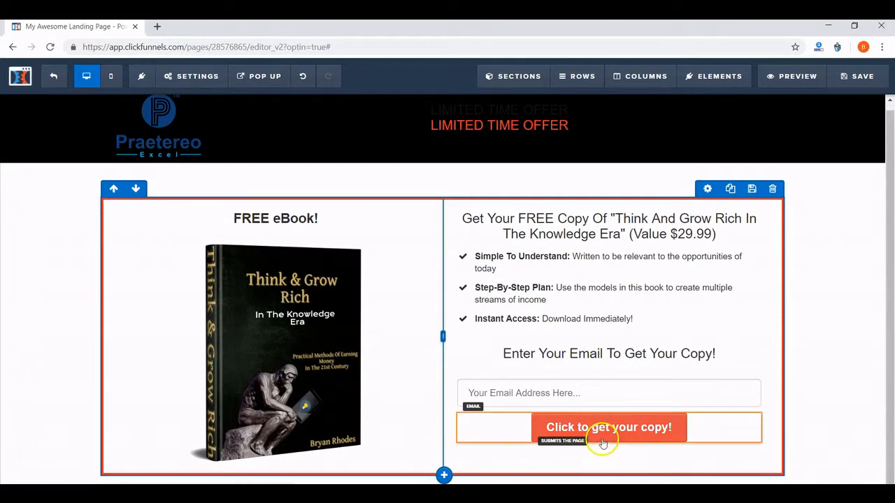
click(608, 468)
scroll(682, 293, down, 10)
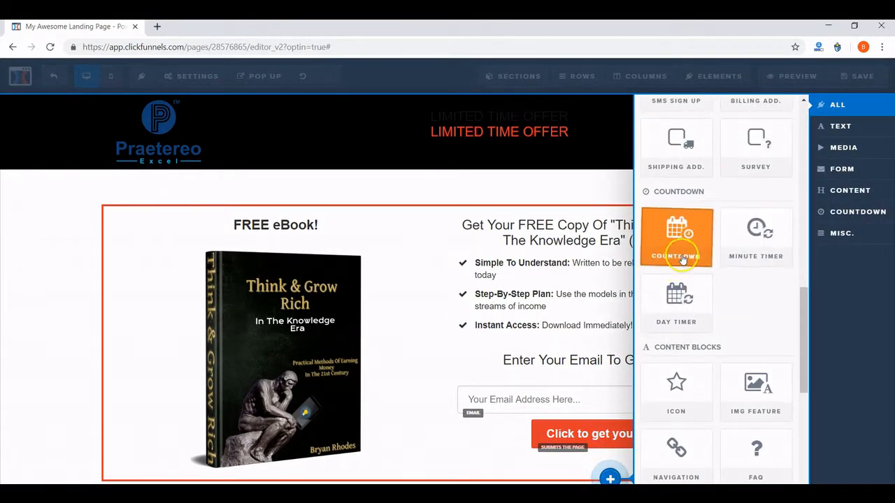
click(756, 238)
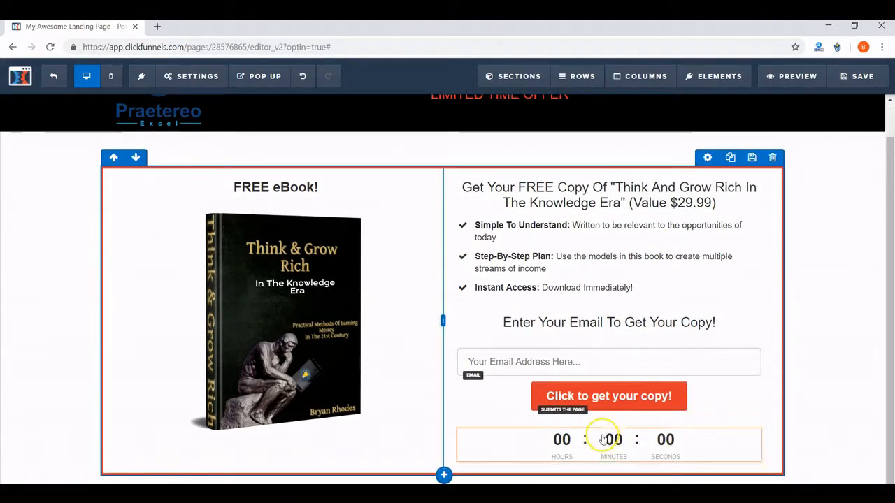
click(605, 439)
mouse_move(775, 236)
mouse_down()
mouse_move(808, 240)
mouse_move(792, 237)
mouse_up()
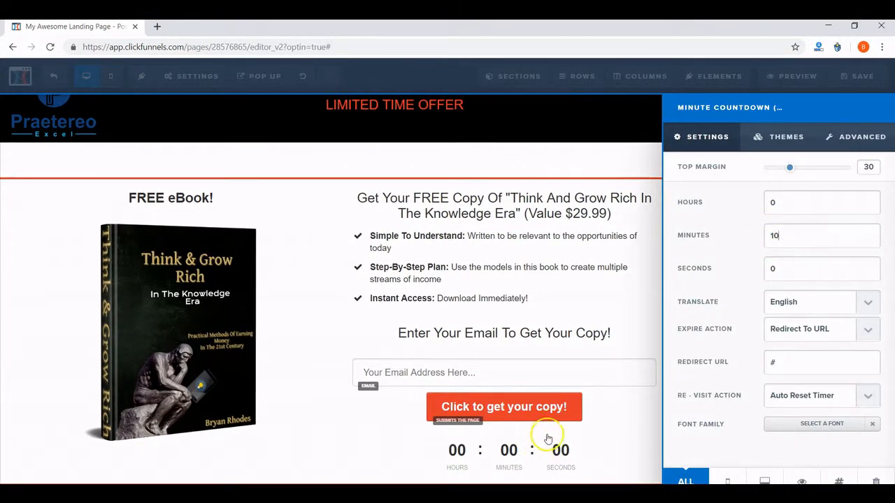
click(621, 400)
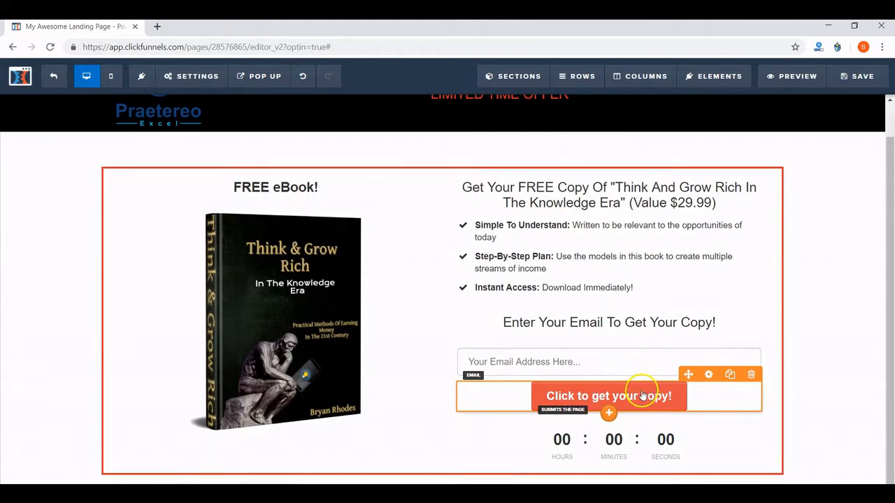
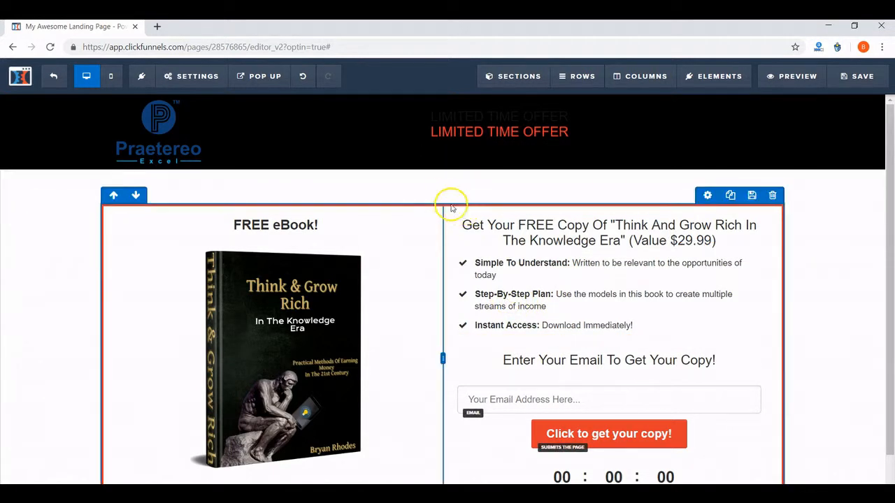
Add a one-column row below the eBook offer row and move it above that row.
scroll(443, 315, down, 1)
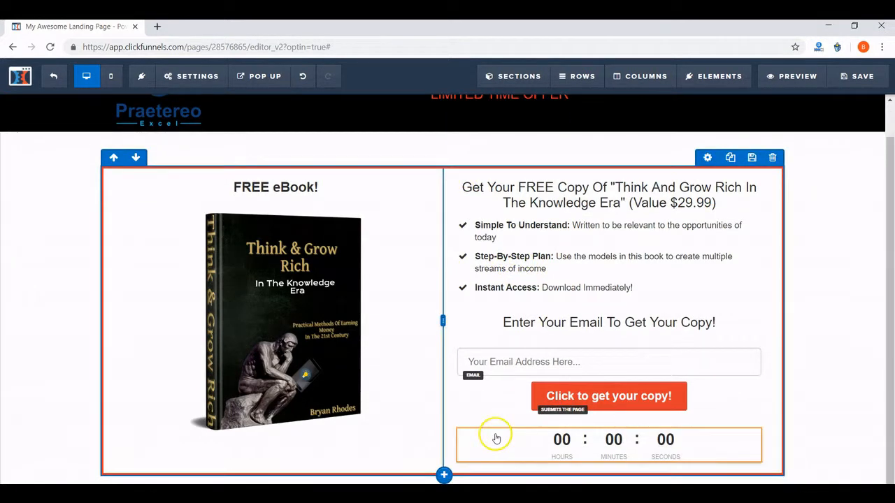
click(443, 475)
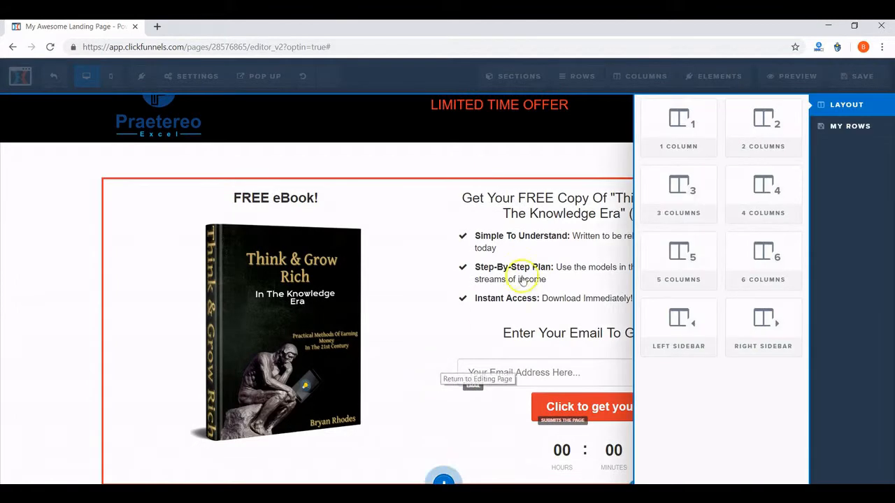
click(690, 115)
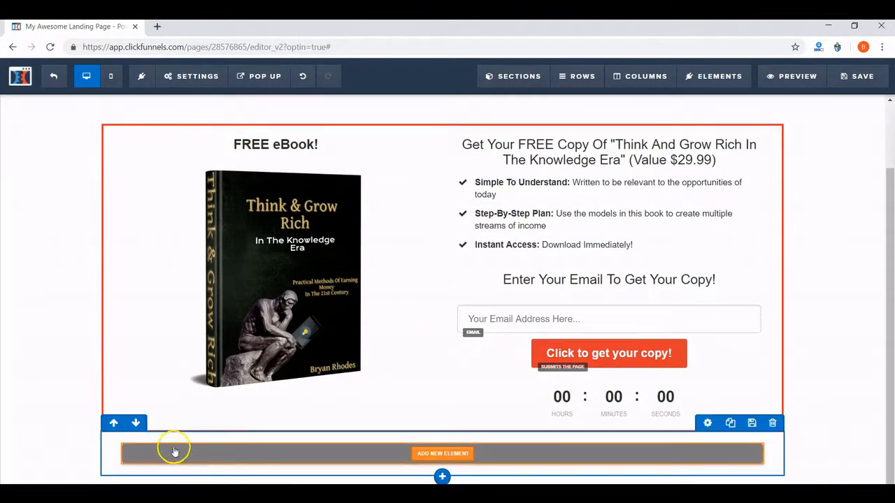
click(113, 424)
scroll(137, 449, up, 1)
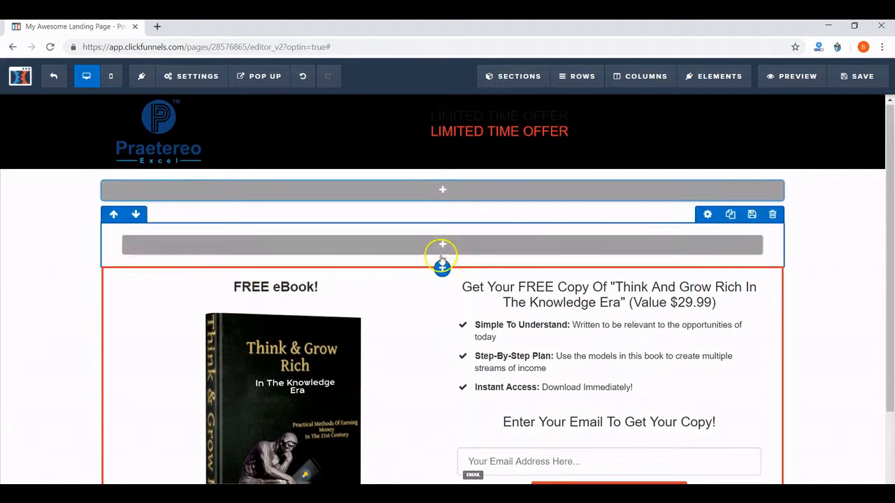
Add a headline to the empty row directly above the eBook offer, reading "Secret Formula For Success".
click(439, 244)
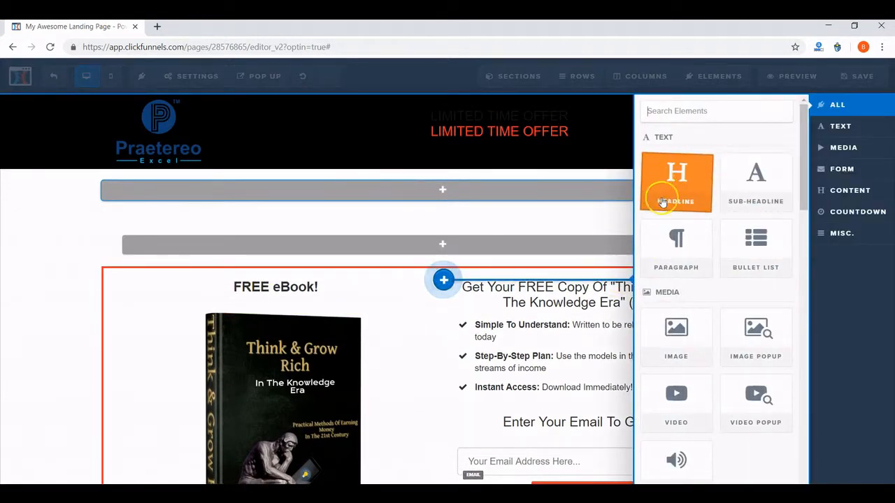
click(674, 178)
click(559, 251)
triple_click(438, 253)
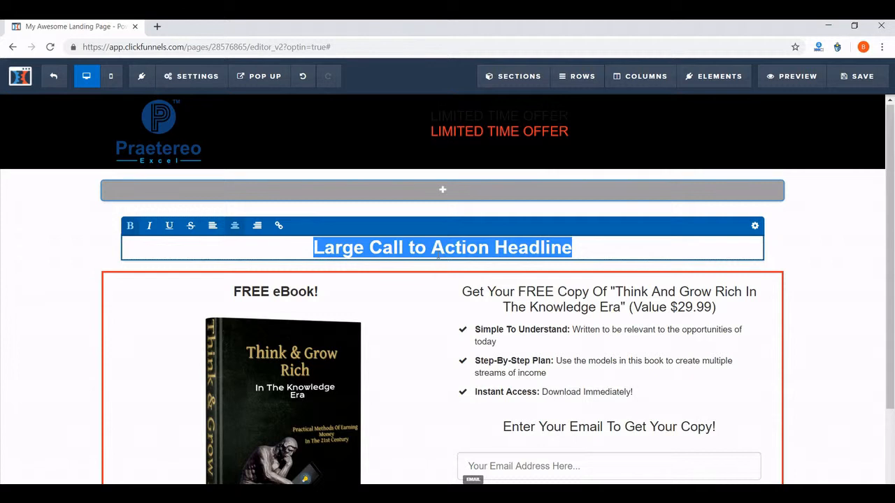
text(A)
key(BackSpace)
text(L)
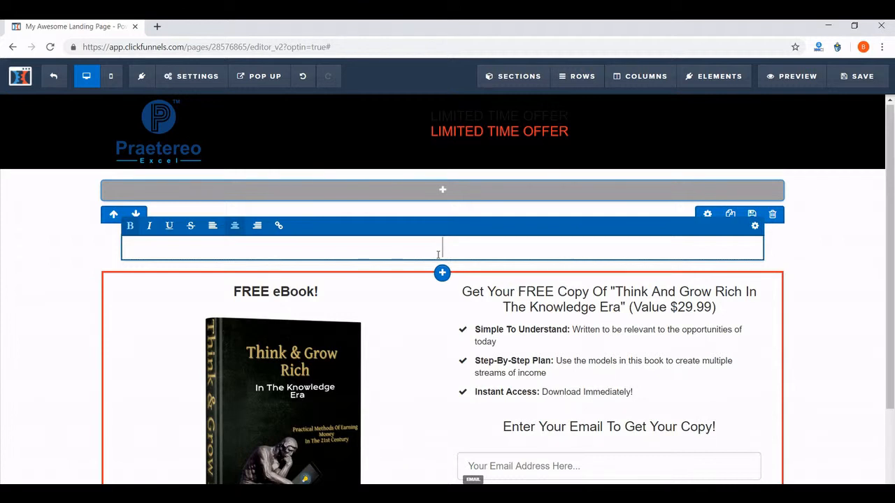
text(Secret )
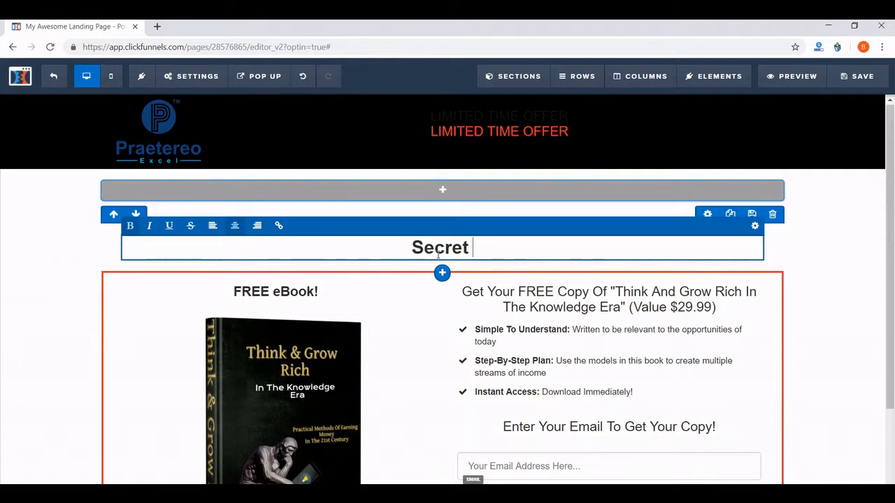
text(Formula )
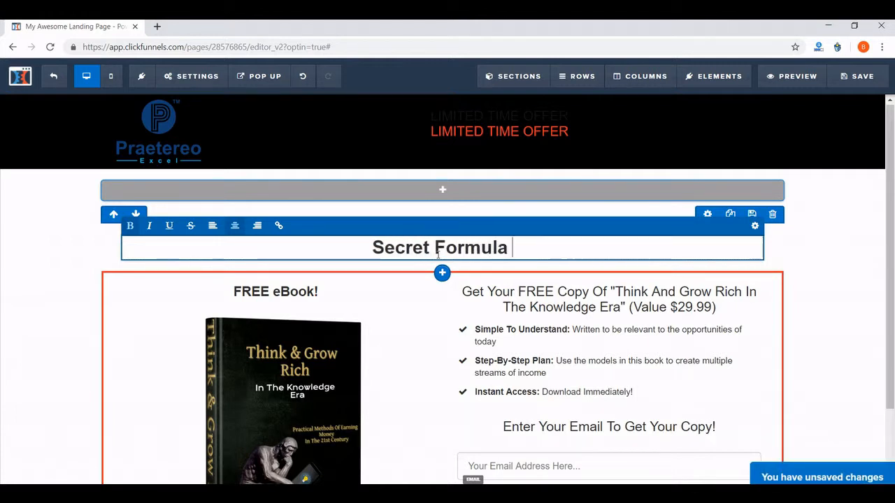
text(For Success)
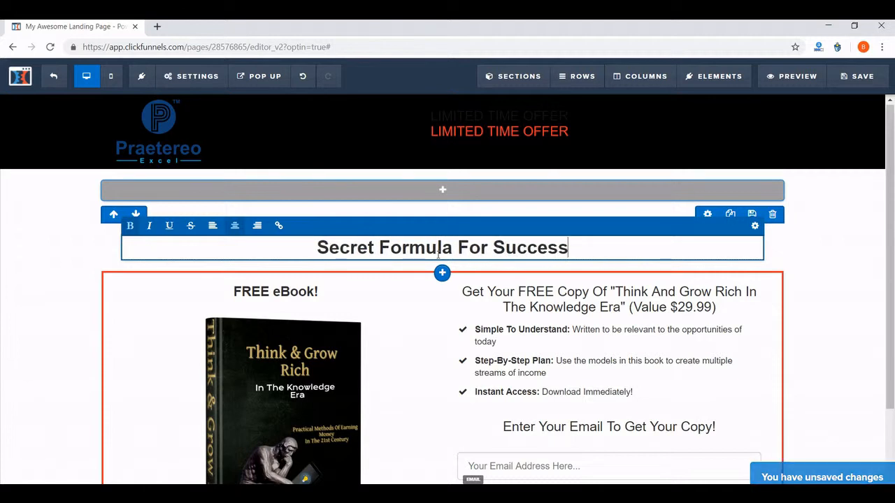
Insert "Discover The" at the beginning of the new headline.
click(315, 241)
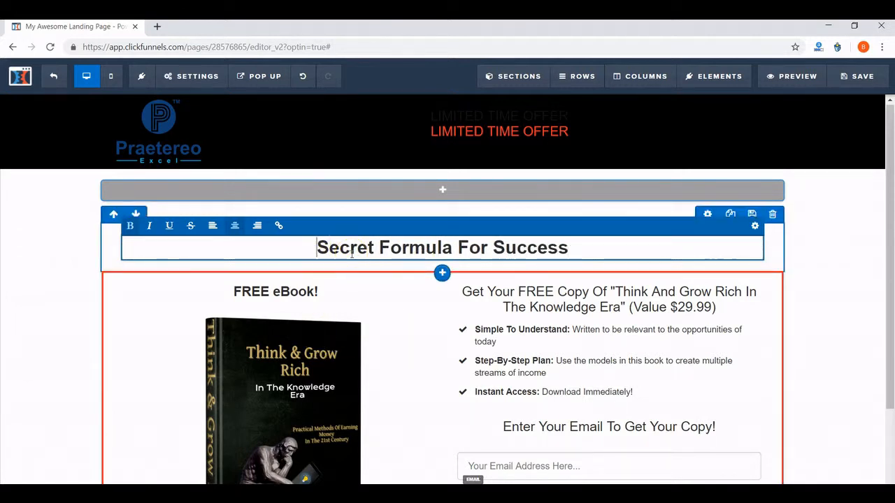
text(Discover)
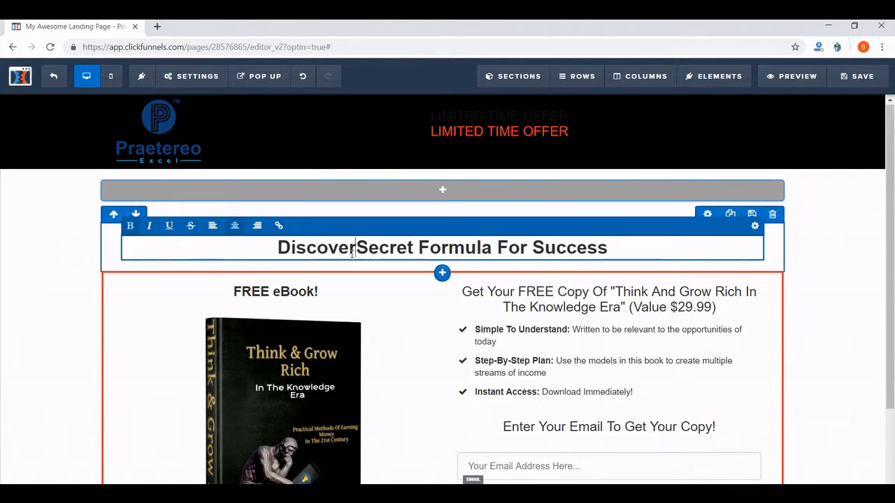
text( The)
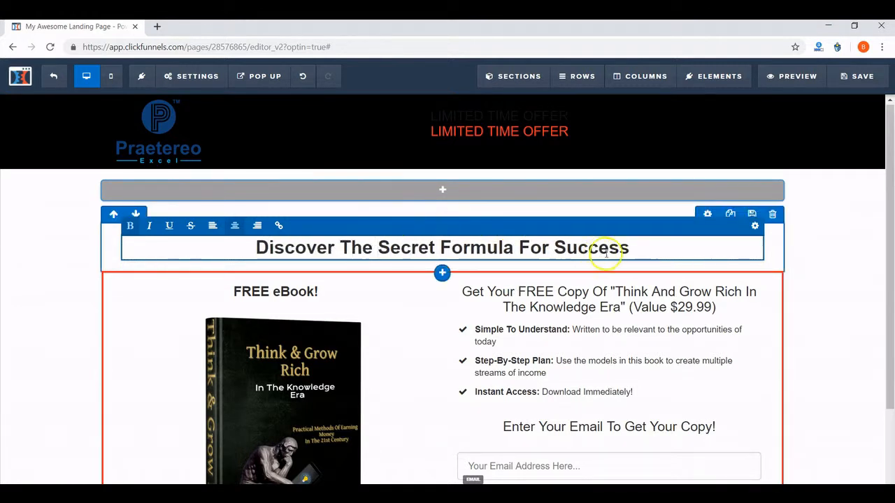
Append "In This 80 Year Old Book" to the end of the headline above the eBook offer.
click(656, 248)
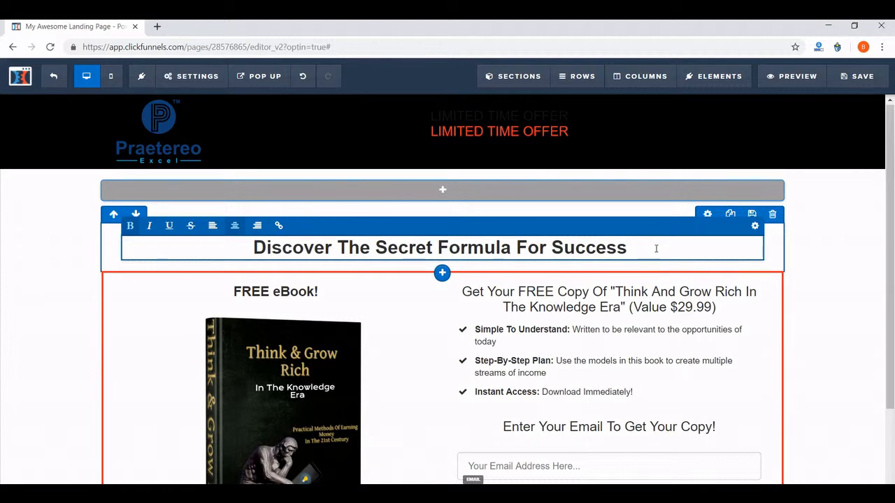
text(A)
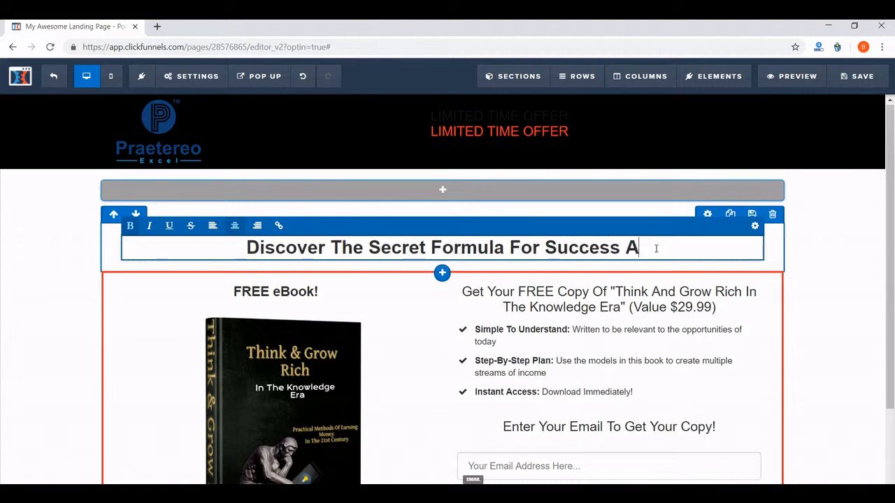
key(BackSpace)
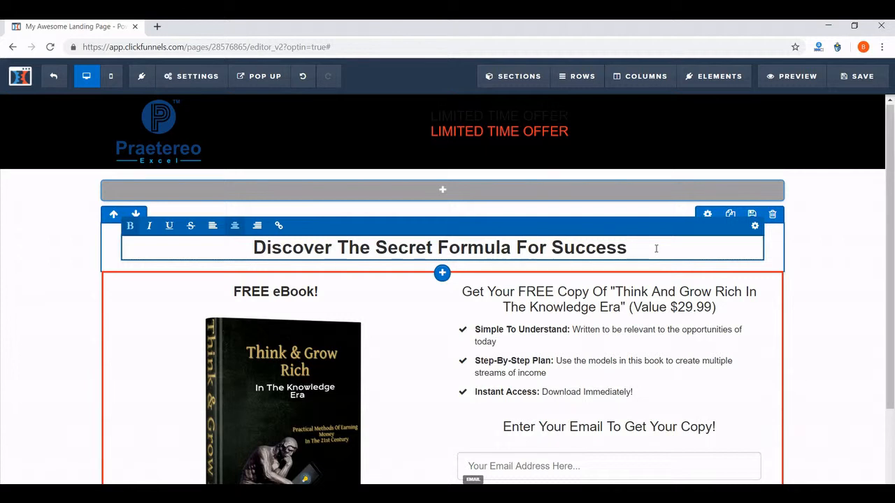
text(As)
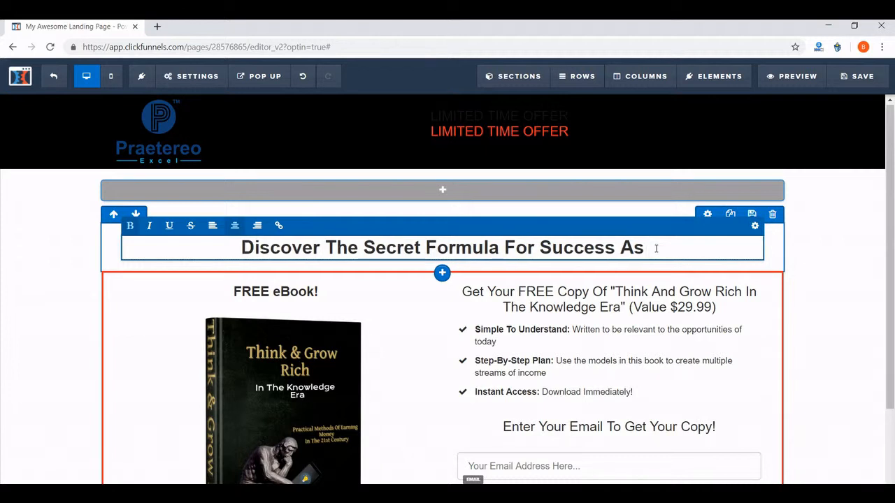
key(BackSpace)
key(BackSpace)
key(BackSpace)
text(In Thi)
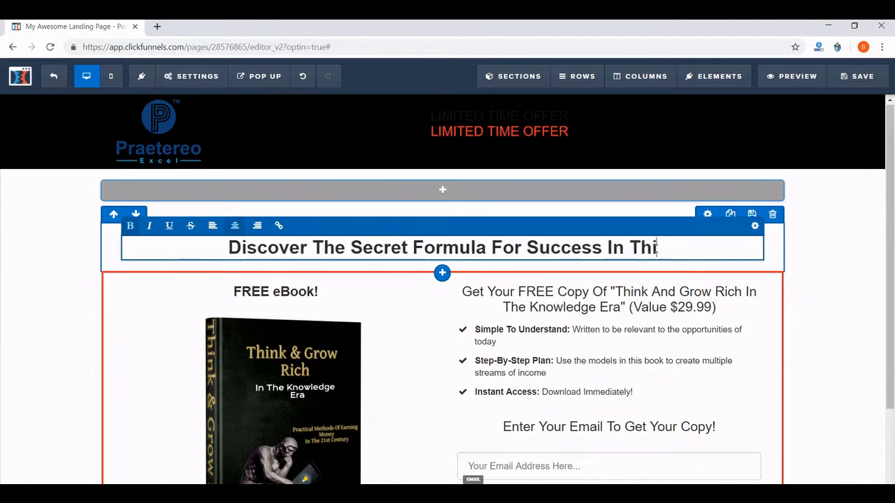
text(s 100 Year)
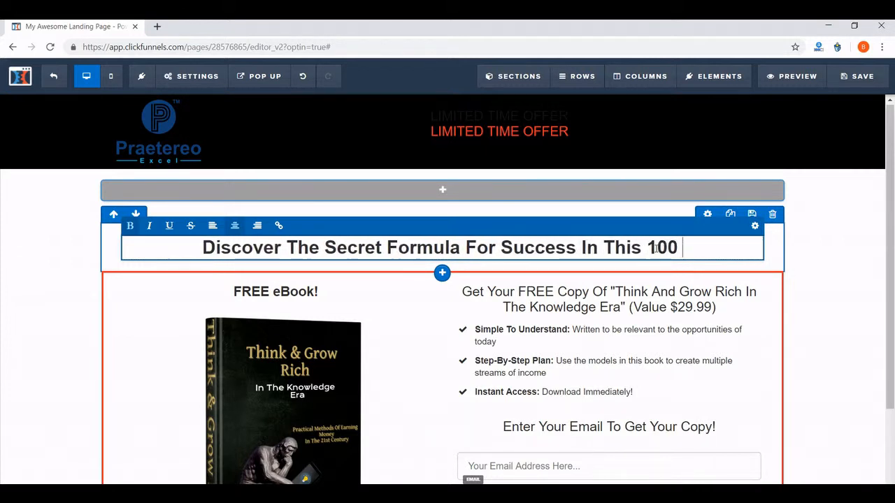
key(BackSpace)
key(BackSpace)
key(BackSpace)
key(BackSpace)
key(BackSpace)
key(BackSpace)
key(BackSpace)
key(BackSpace)
key(BackSpace)
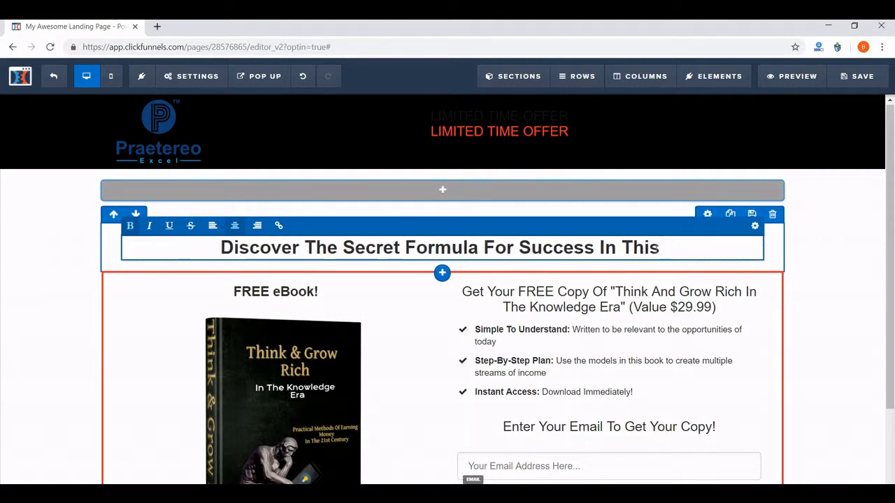
text(8)
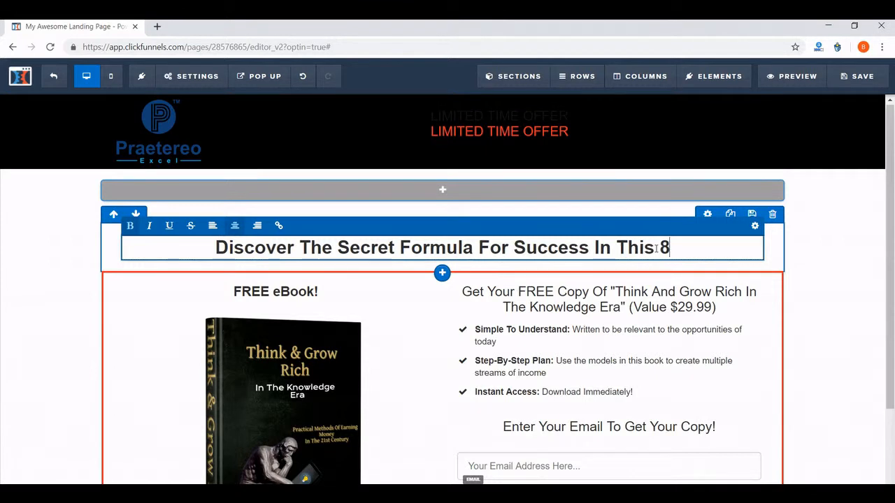
text(0 Year Old Boook)
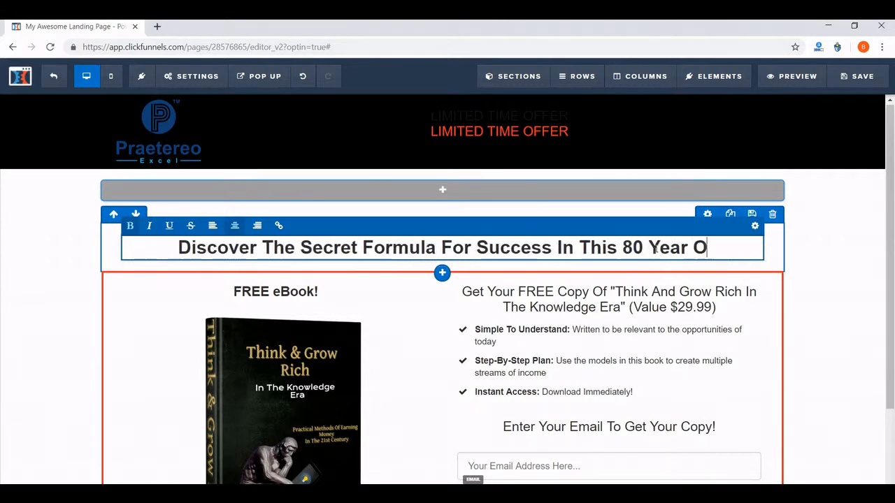
key(BackSpace)
key(BackSpace)
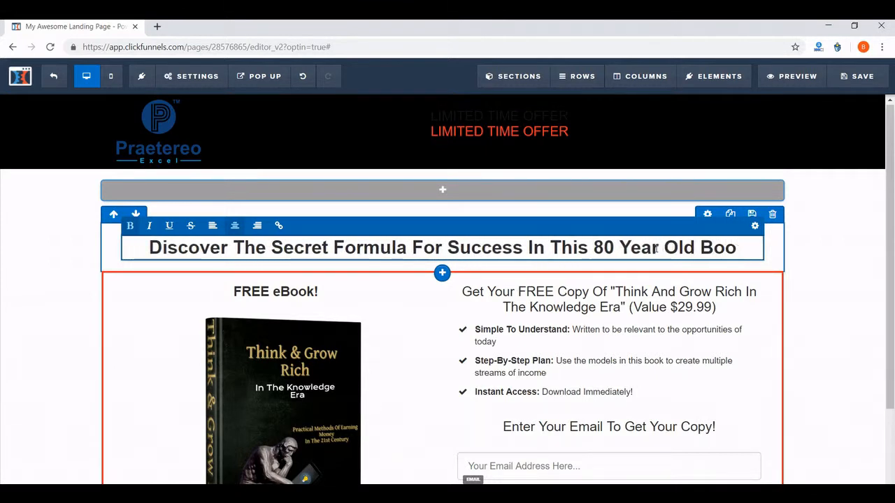
text(k)
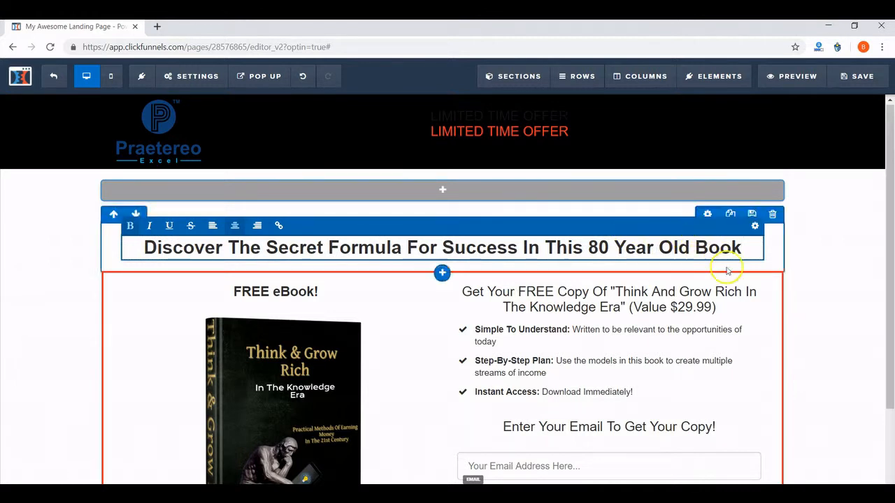
Replace "In This" in the headline with "As Written In This".
click(546, 248)
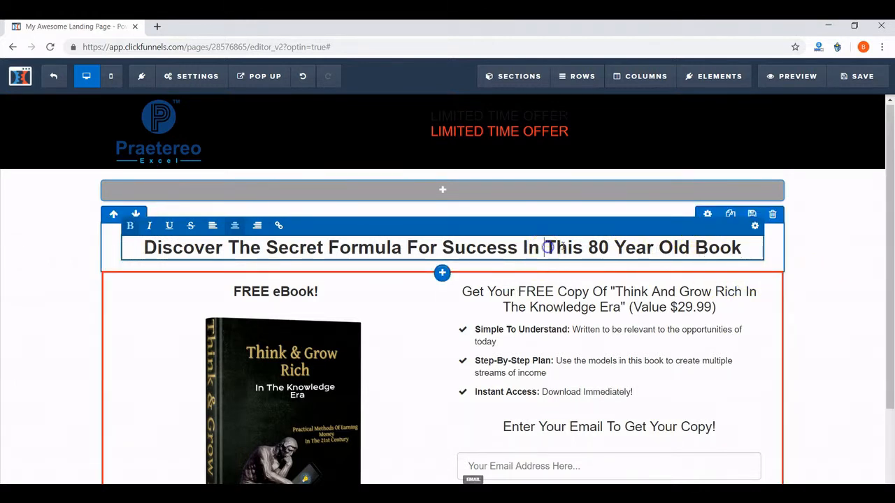
drag(583, 248, 521, 248)
text(As )
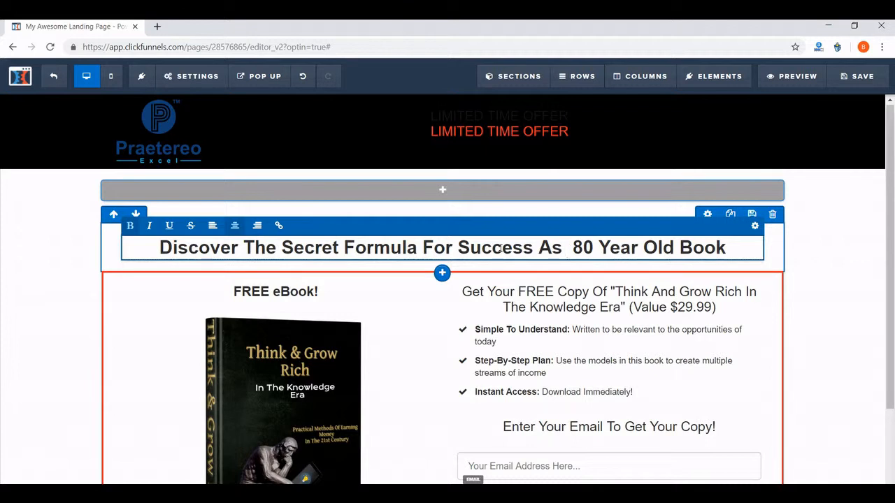
text(Writte)
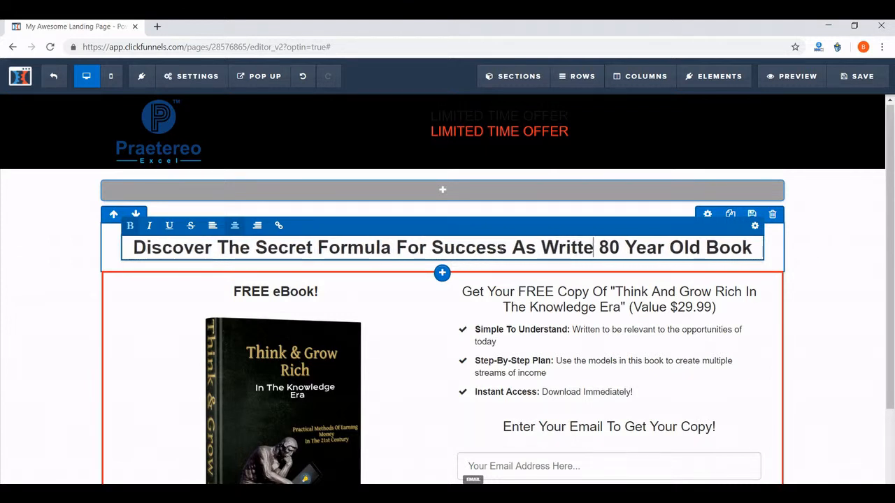
text(n In Th)
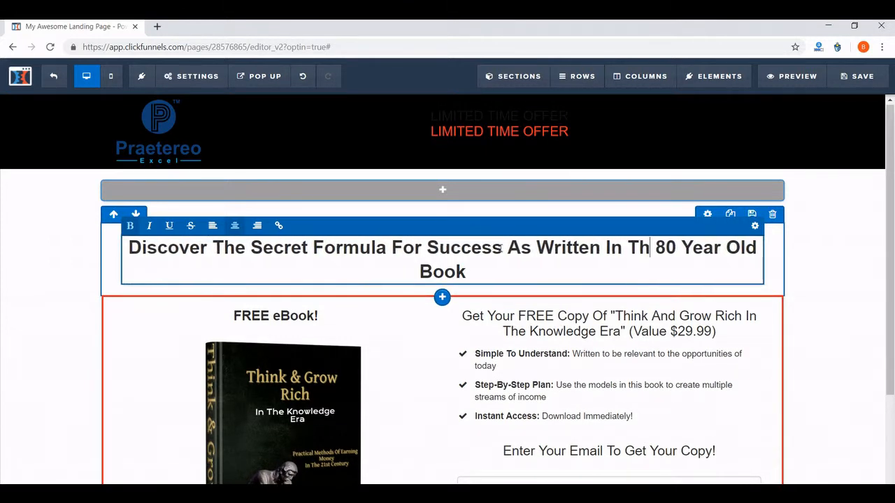
text(is)
click(822, 260)
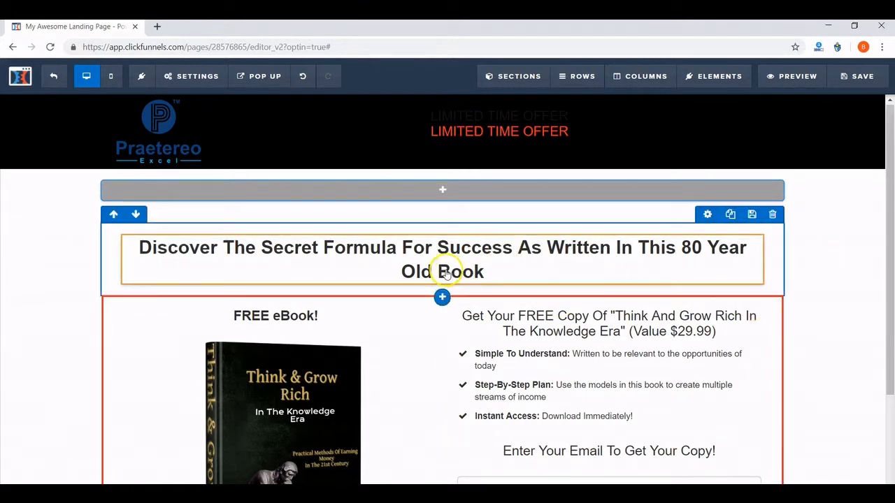
Add a sub-headline directly below the headline and replace its placeholder text with "Learn To Apply These Age Old Methods".
click(442, 297)
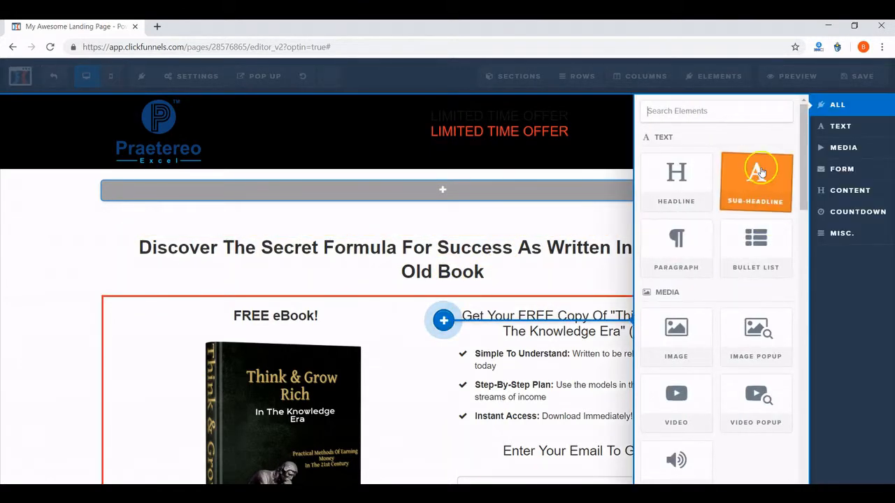
click(759, 172)
click(539, 297)
triple_click(400, 298)
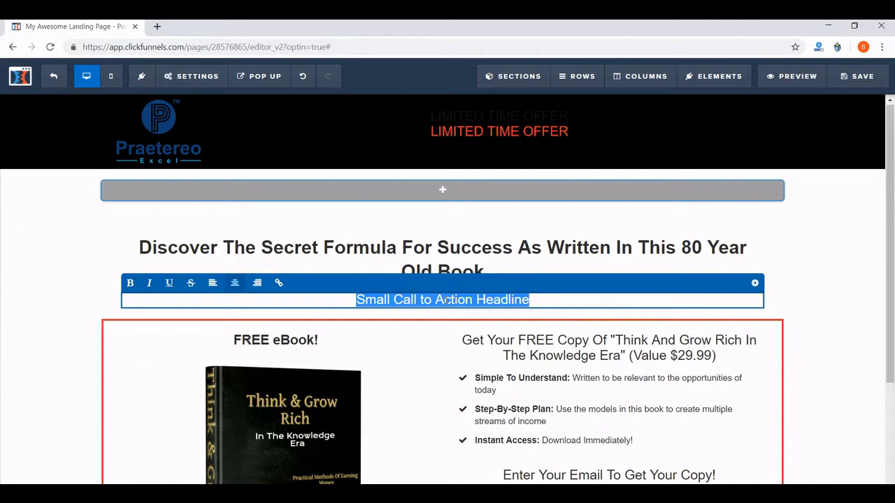
text(learn)
key(BackSpace)
key(BackSpace)
key(BackSpace)
key(BackSpace)
key(BackSpace)
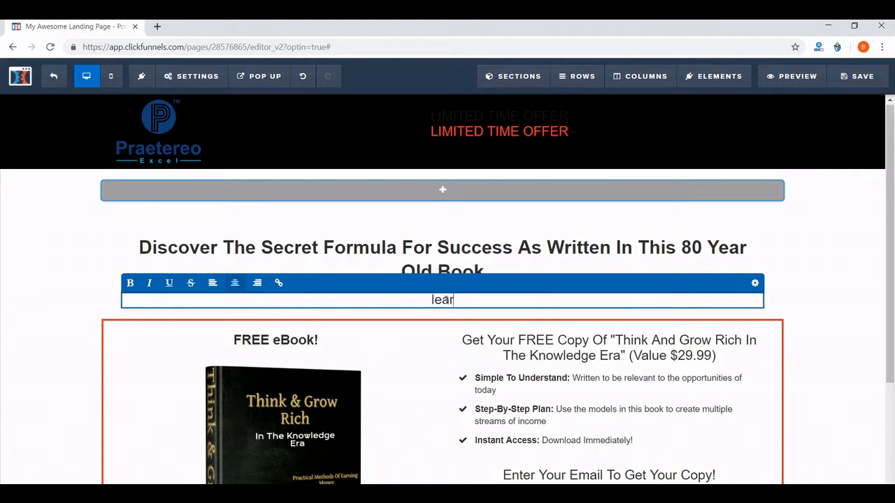
text(Learn To Apply The)
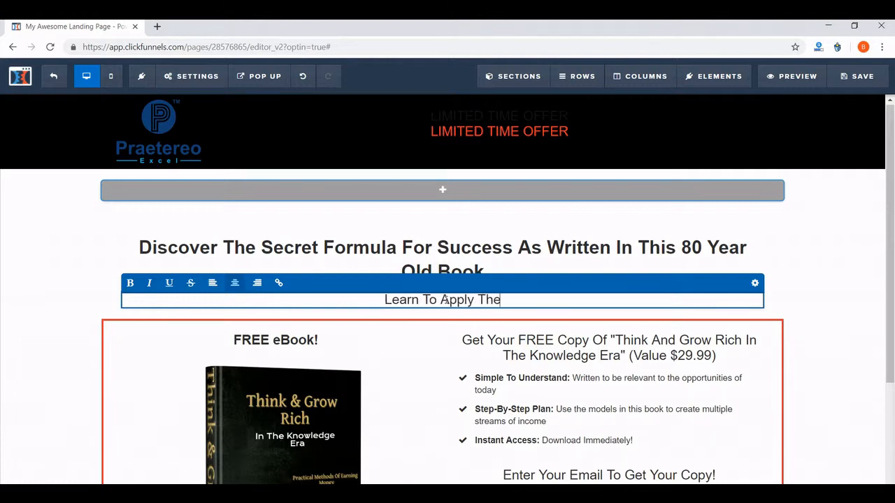
text(se Age Old )
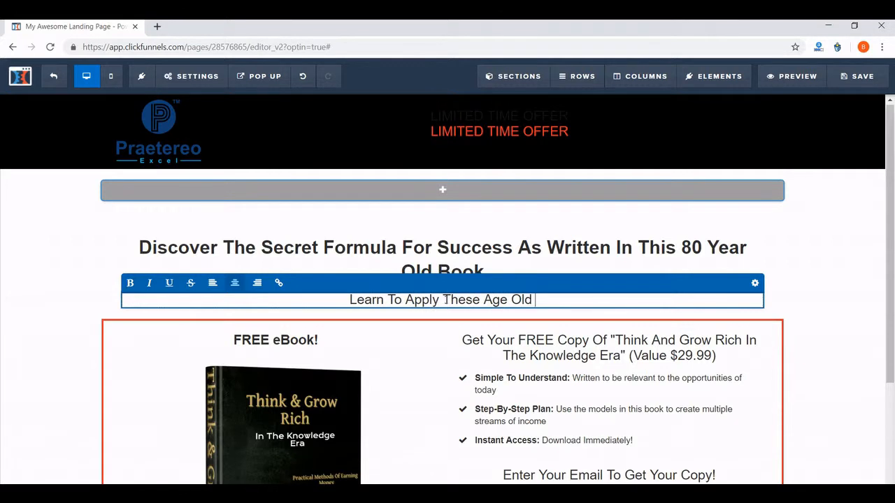
text(Methods)
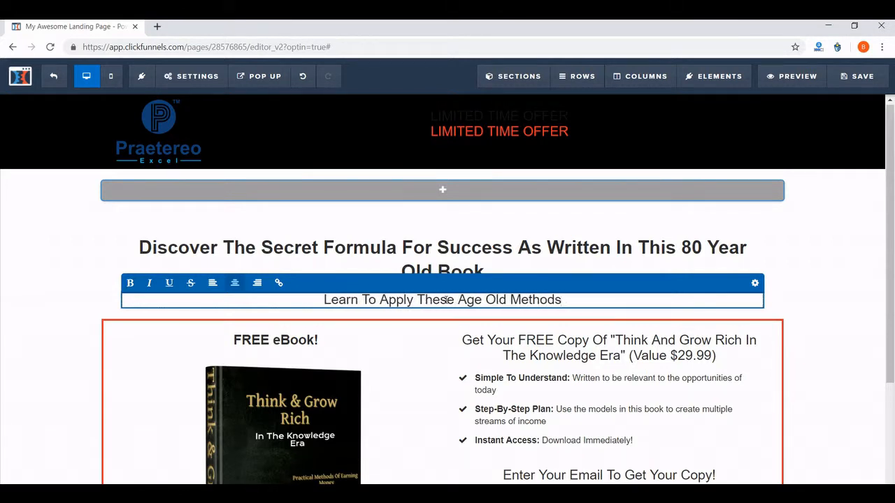
text( In)
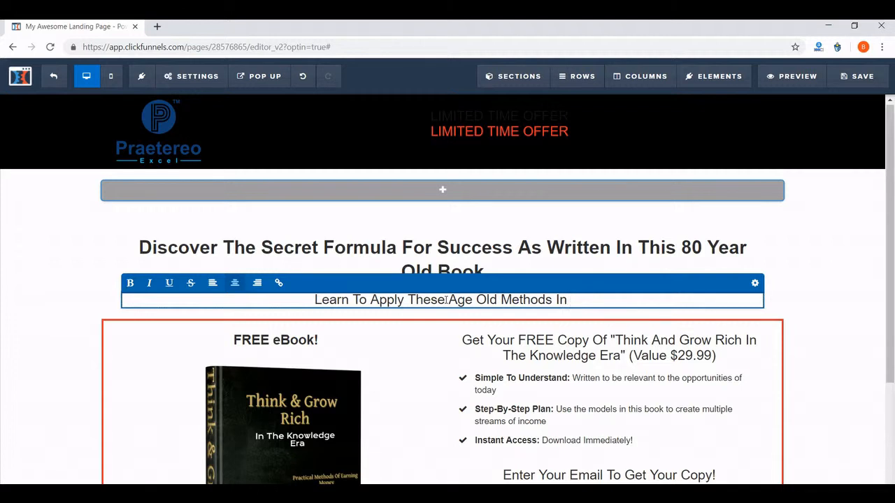
text( The)
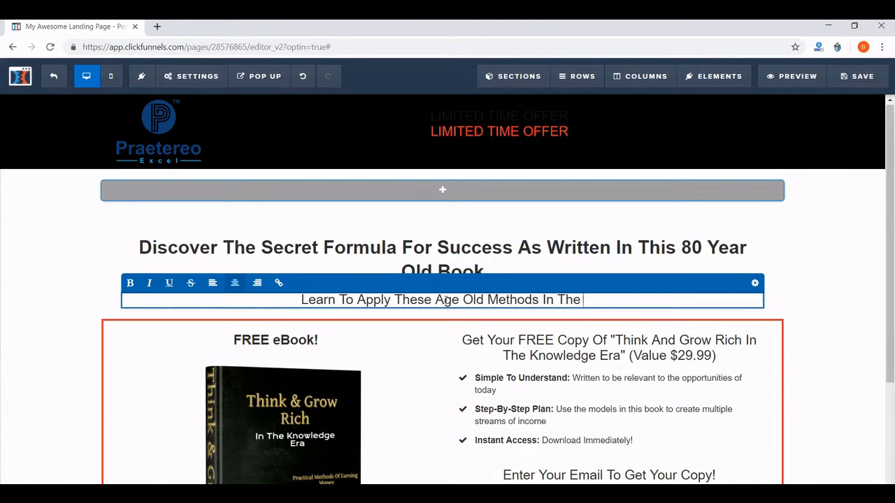
key(BackSpace)
key(BackSpace)
key(BackSpace)
key(BackSpace)
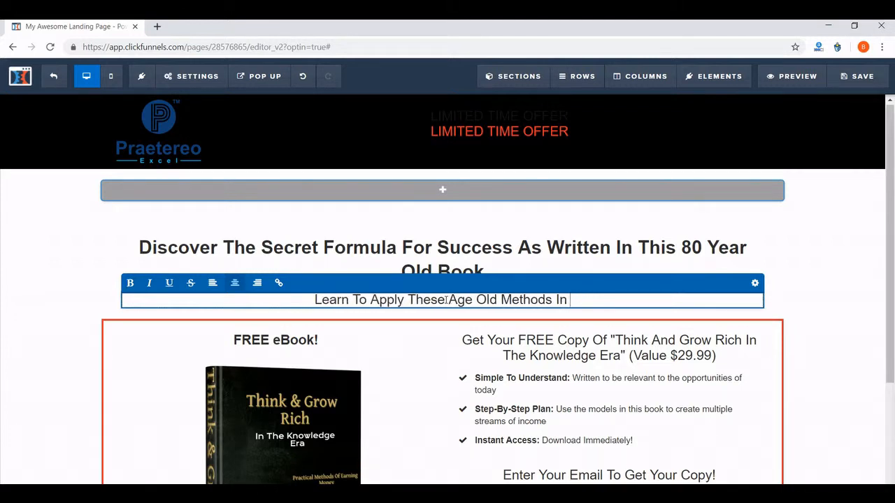
text(The)
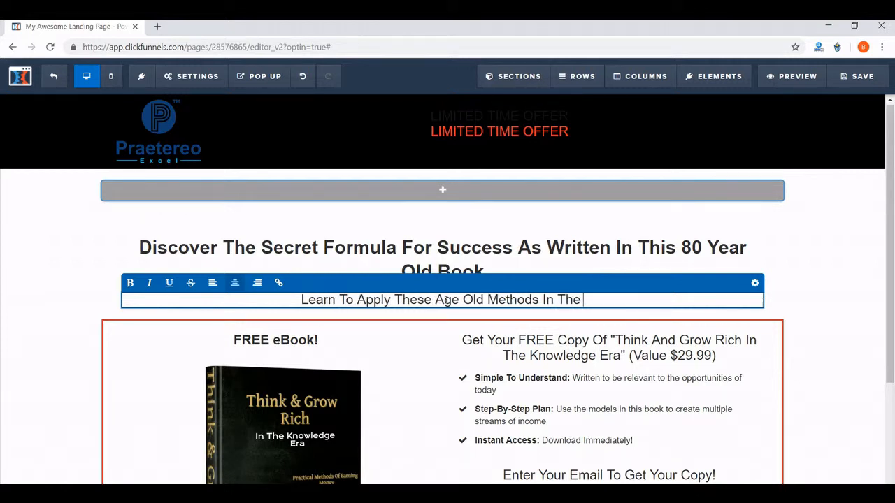
key(BackSpace)
key(BackSpace)
key(BackSpace)
key(BackSpace)
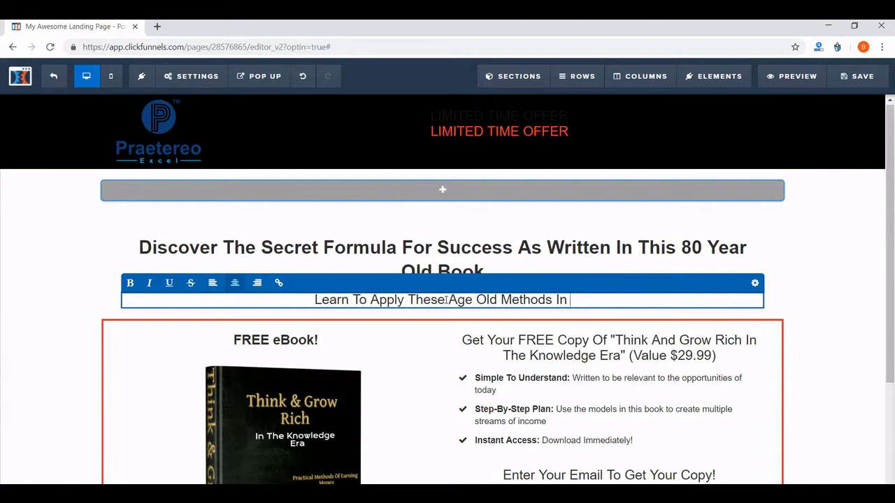
key(BackSpace)
key(BackSpace)
key(BackSpace)
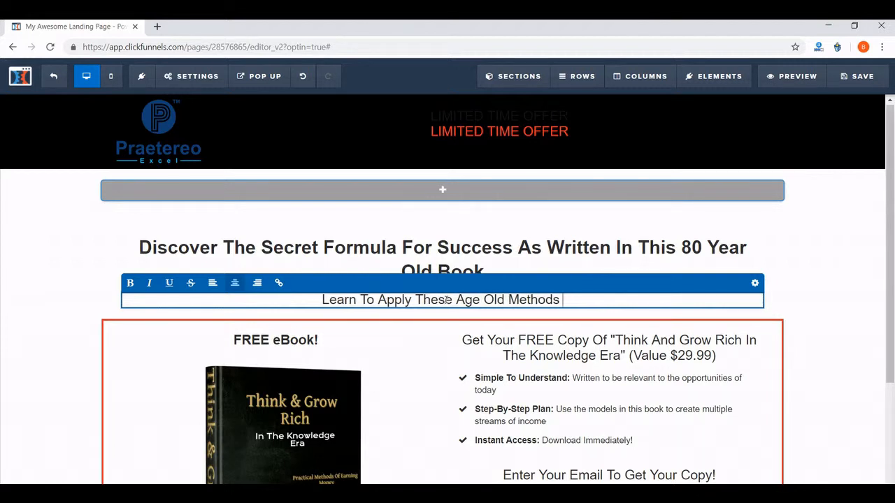
Complete the sub-headline by appending "To New Age Opportunities" after "Methods".
text(To )
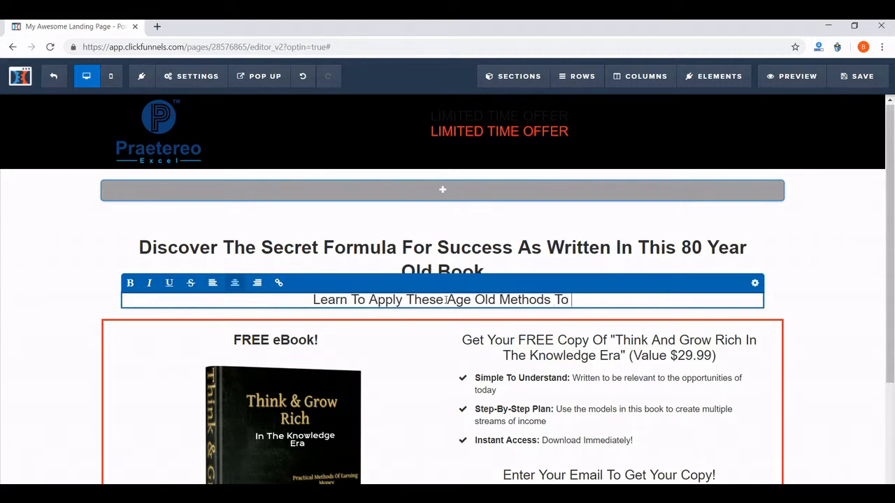
text(New Age )
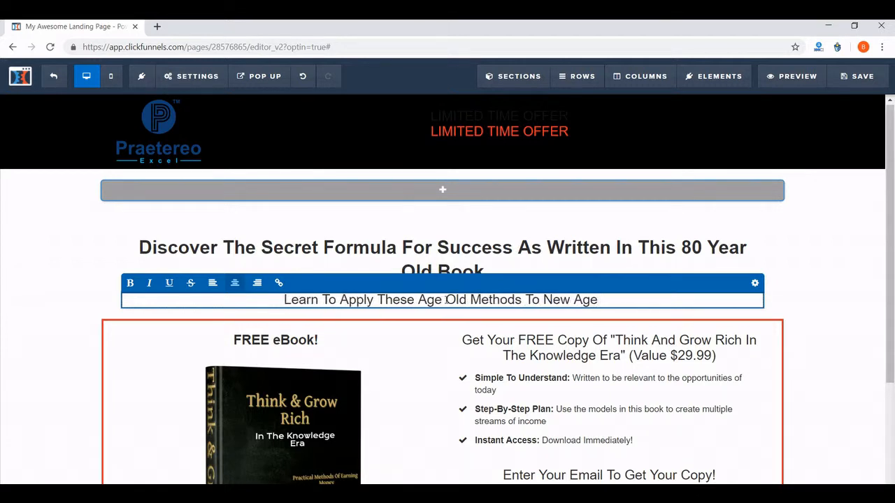
text(Oppo)
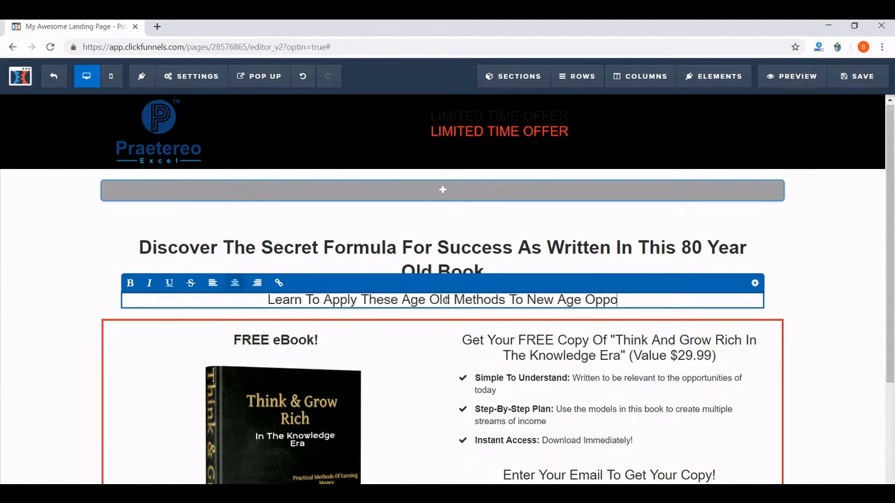
text(rtunities)
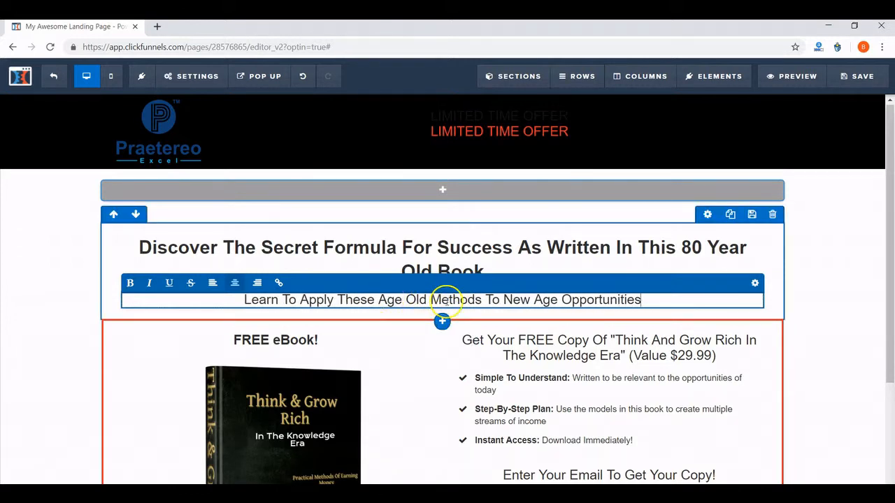
click(859, 312)
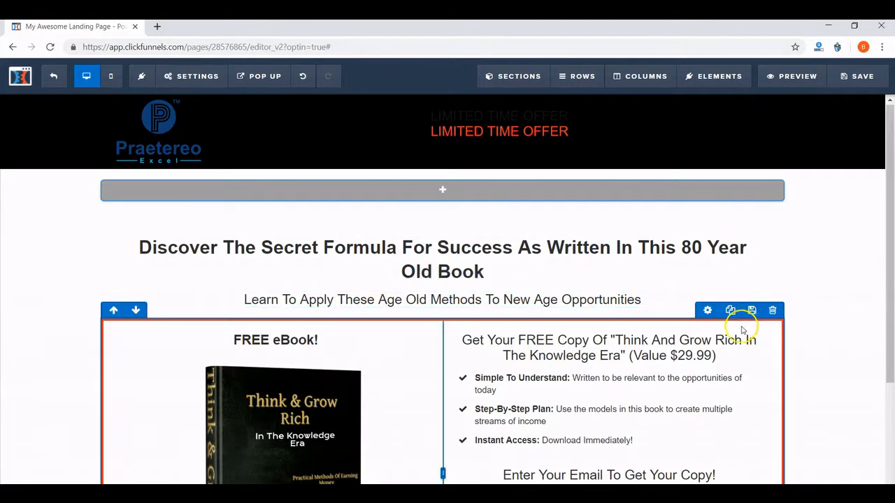
scroll(742, 330, down, 1)
scroll(742, 330, down, 2)
scroll(743, 328, up, 3)
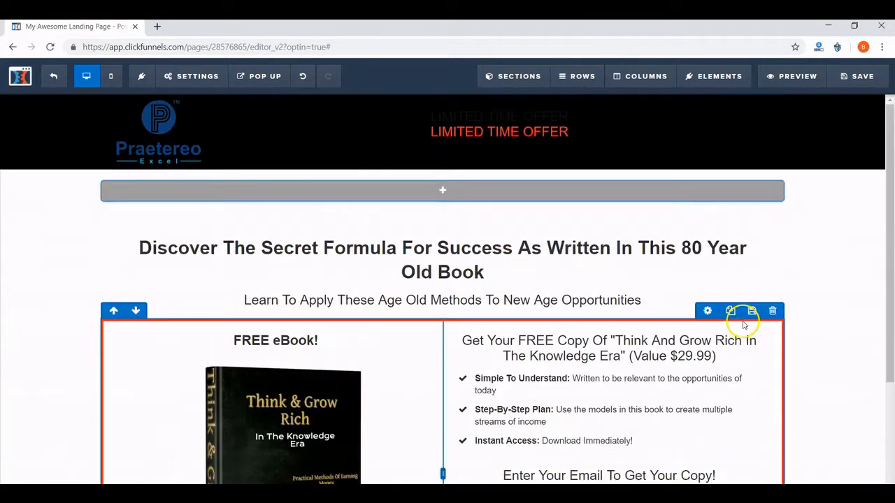
scroll(744, 325, down, 3)
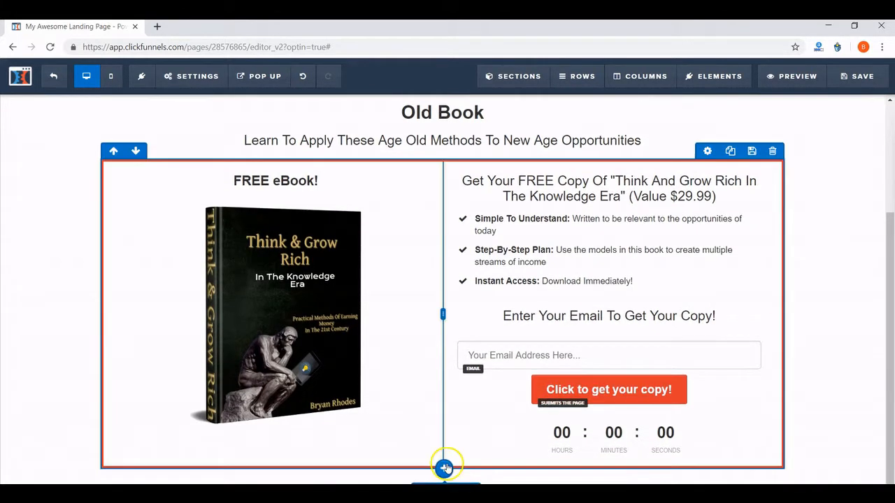
Add a one-column row below the eBook offer row and place a paragraph element in it.
click(443, 469)
click(677, 155)
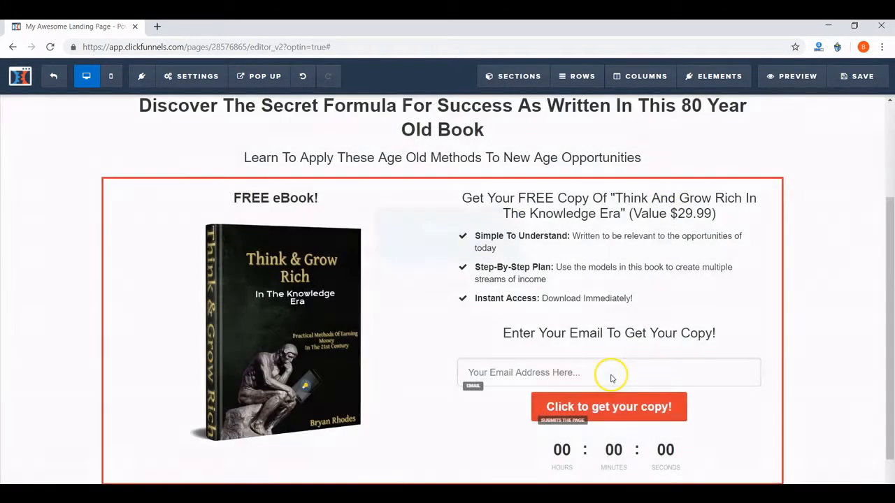
scroll(618, 442, down, 1)
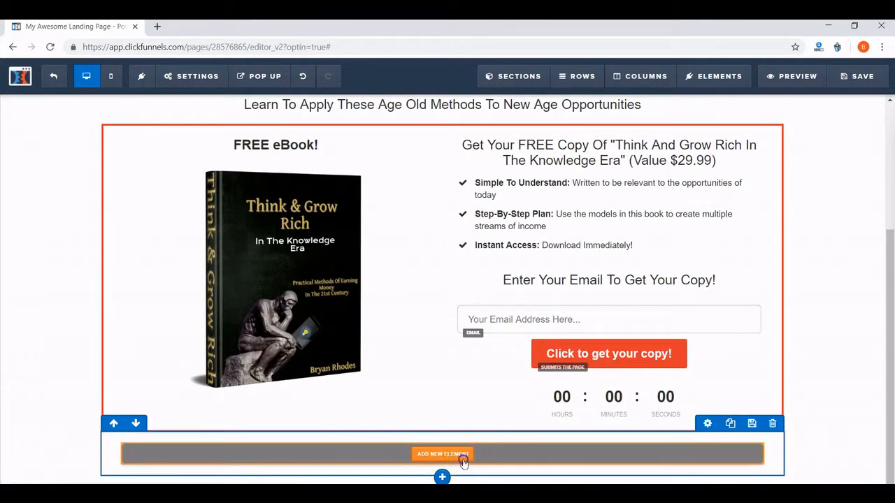
click(464, 458)
click(676, 244)
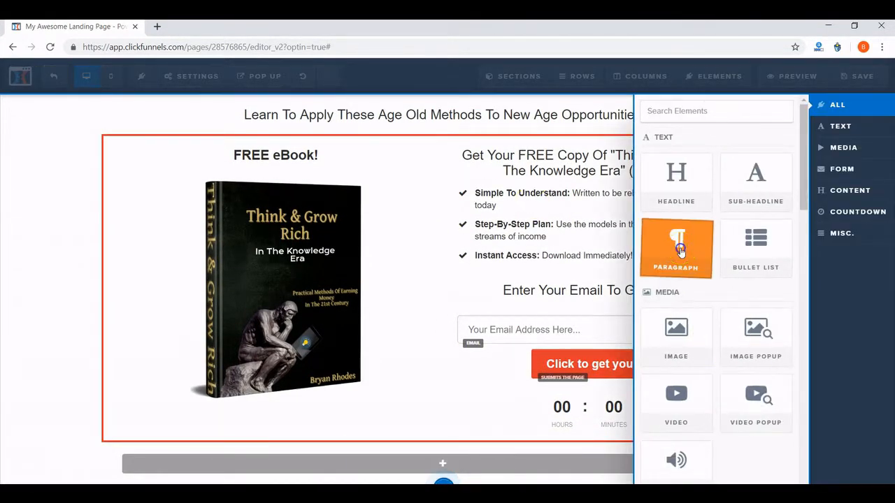
Replace the new paragraph's placeholder text with "Disclaimer Terms Of Use".
click(511, 472)
drag(517, 458, 109, 443)
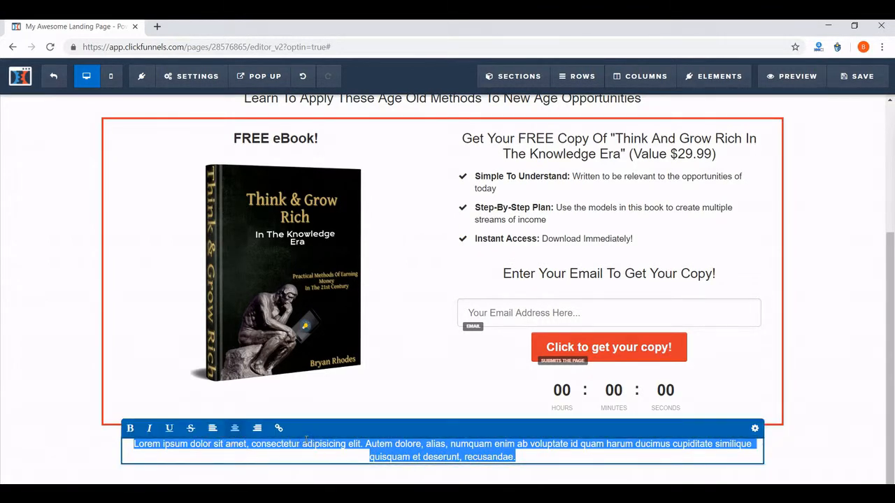
text(Disclaimer )
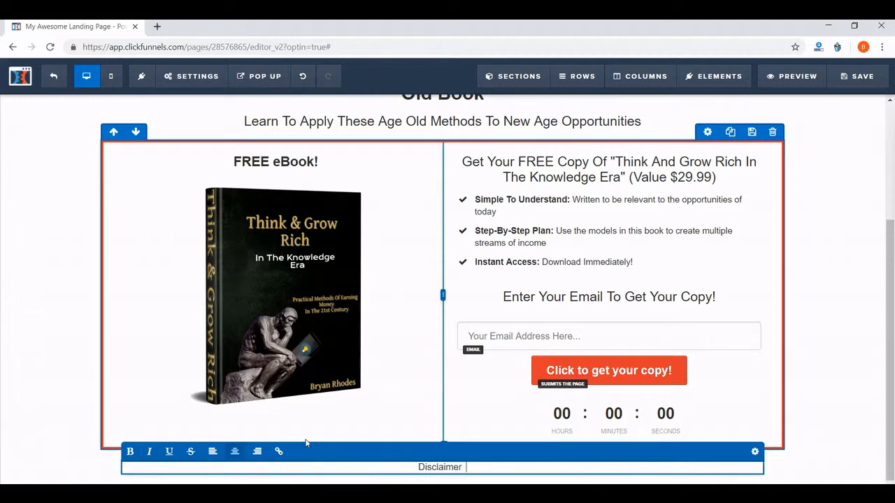
text( Terms)
text( OF S)
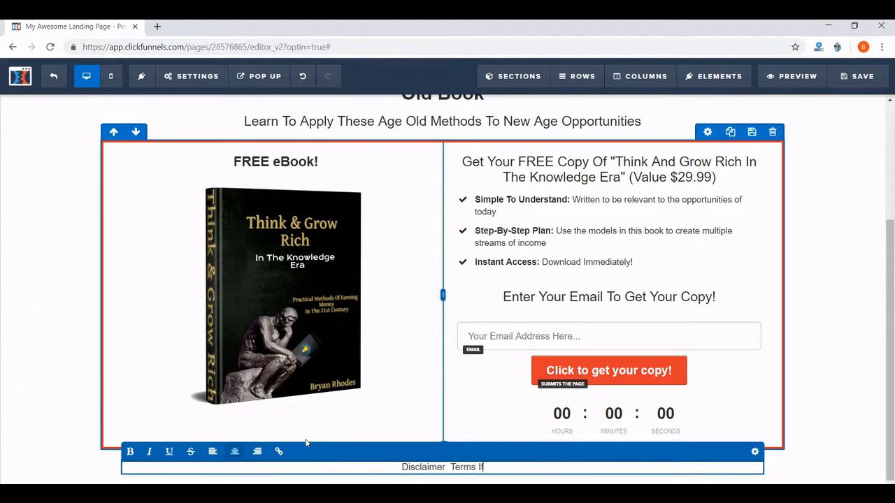
key(BackSpace)
key(BackSpace)
key(BackSpace)
text(f S)
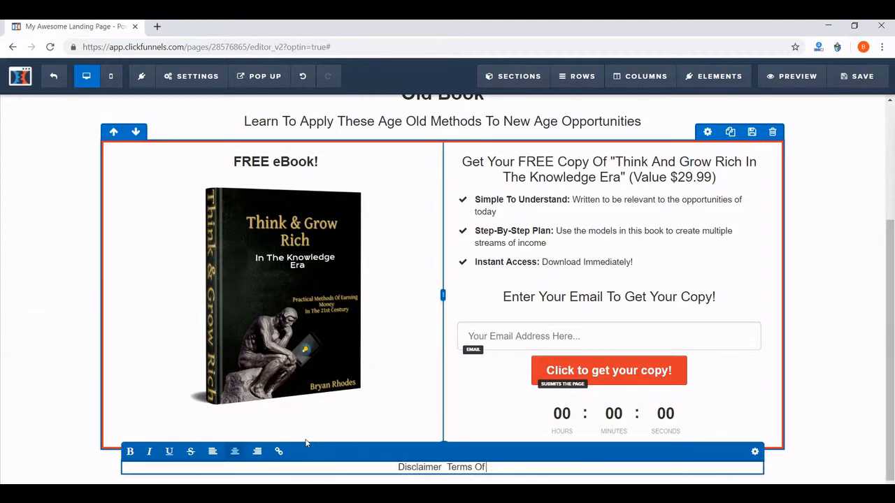
key(BackSpace)
text(Use)
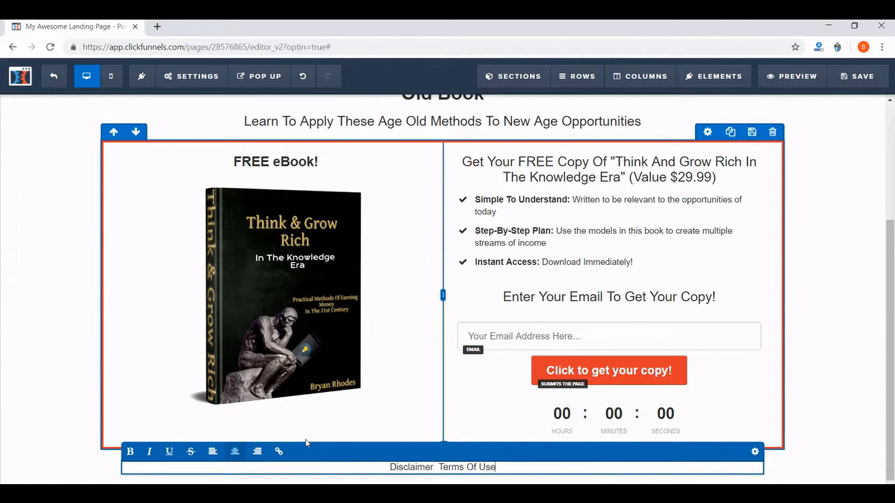
click(615, 464)
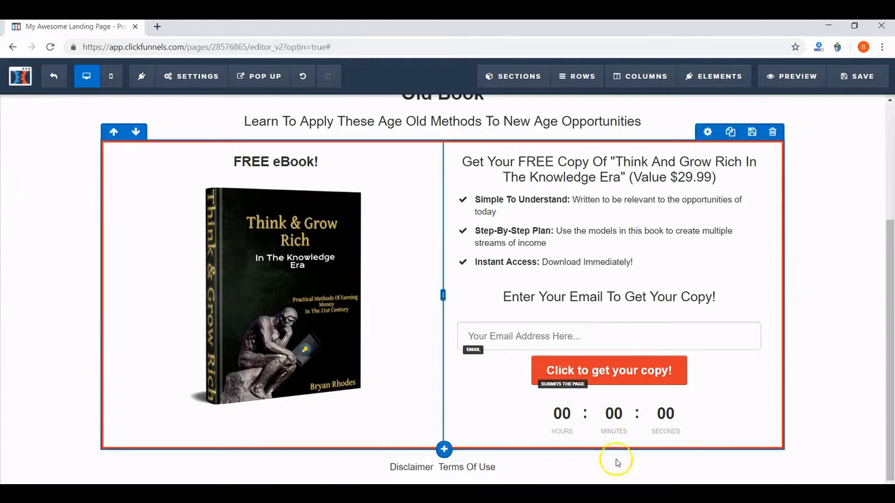
Set the top margin of the disclaimer paragraph to about 70.
click(707, 455)
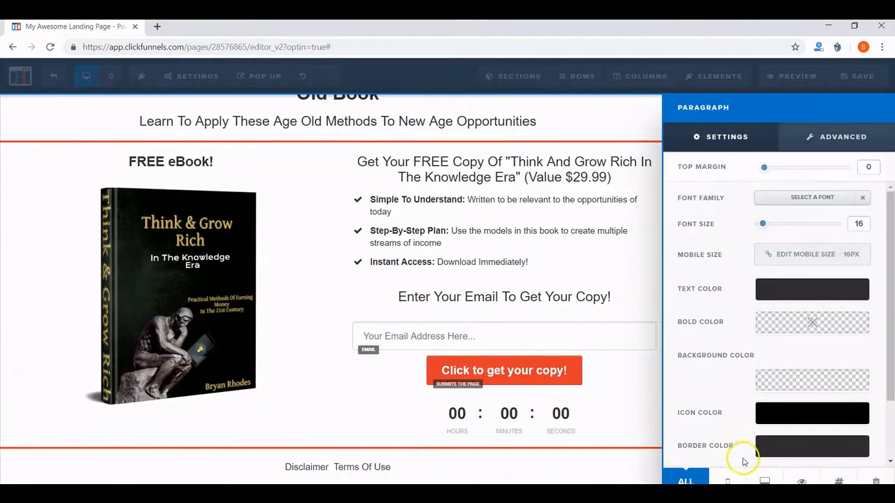
drag(765, 169, 822, 170)
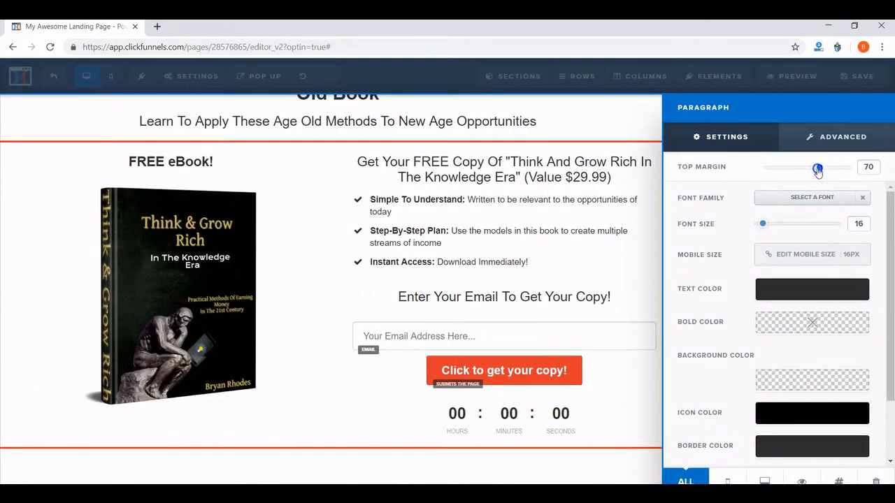
click(593, 414)
Make the word "FREE" bold in the "Get Your FREE Copy" sub-headline of the offer.
scroll(885, 375, up, 3)
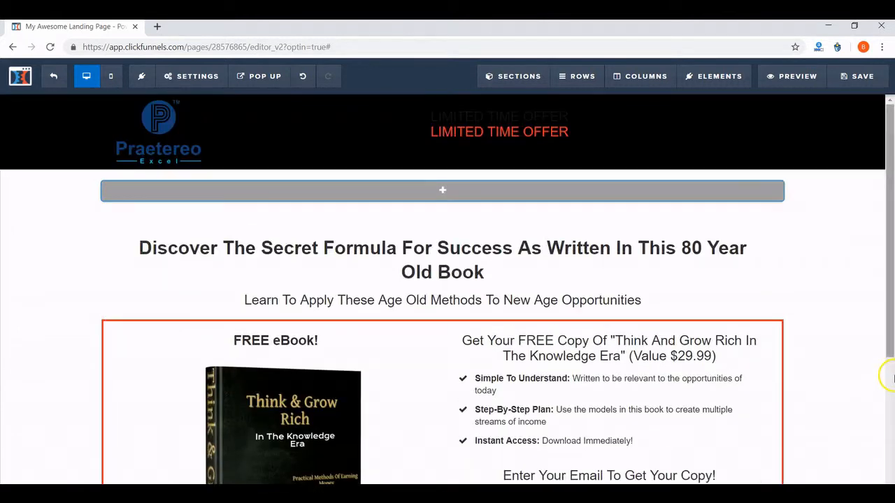
scroll(886, 376, down, 1)
scroll(875, 378, up, 1)
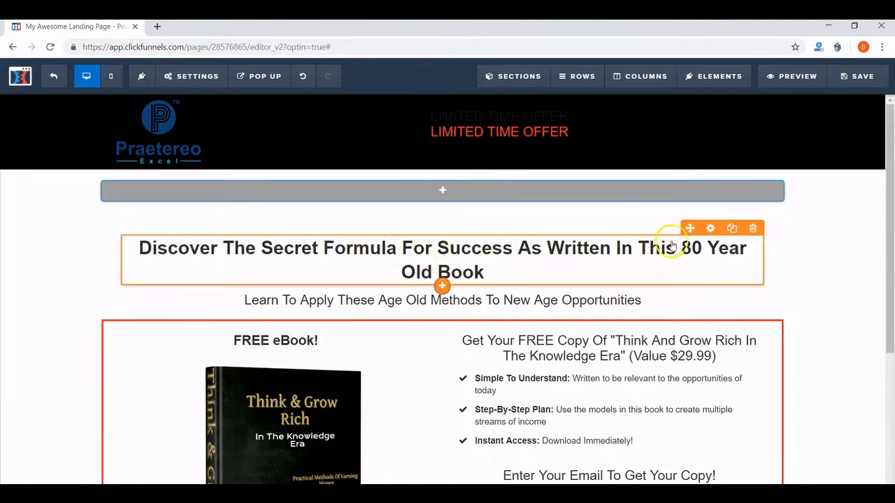
scroll(650, 272, down, 2)
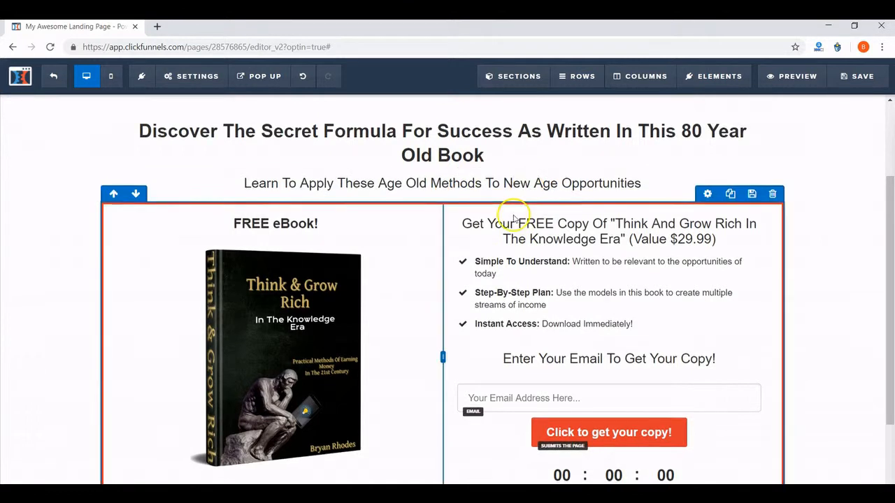
scroll(489, 224, down, 1)
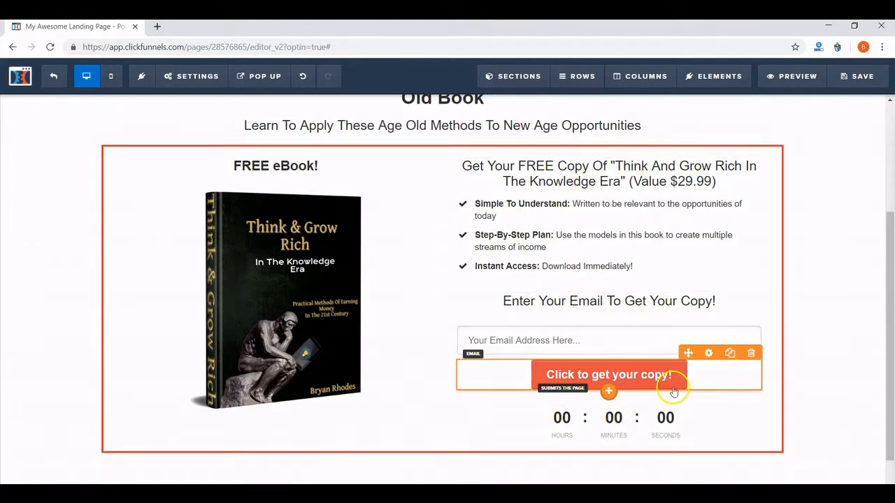
scroll(672, 392, down, 1)
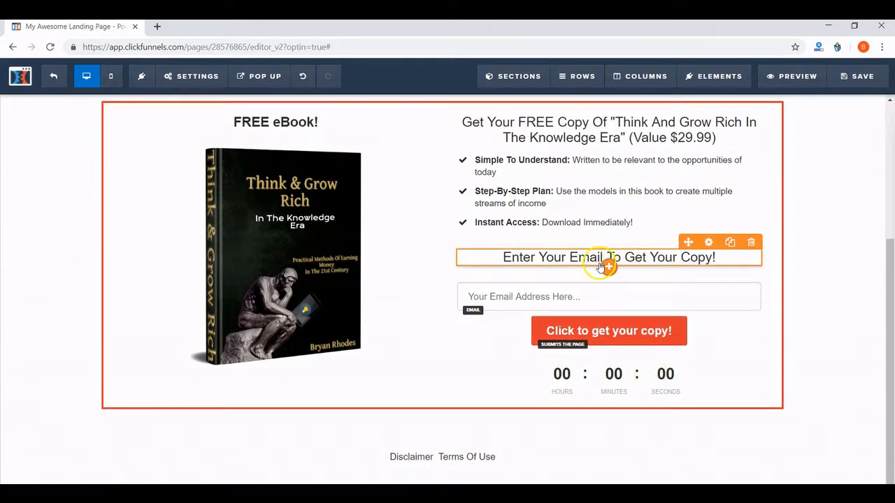
scroll(580, 262, up, 1)
click(542, 185)
double_click(540, 182)
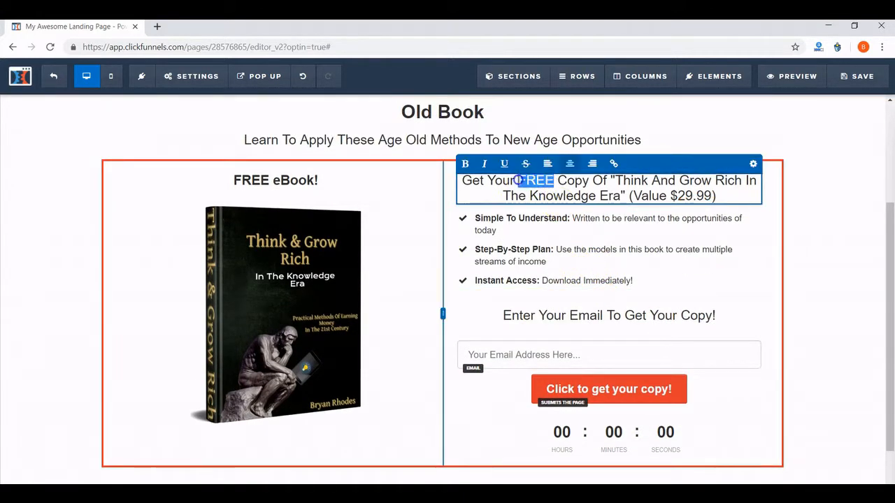
click(465, 164)
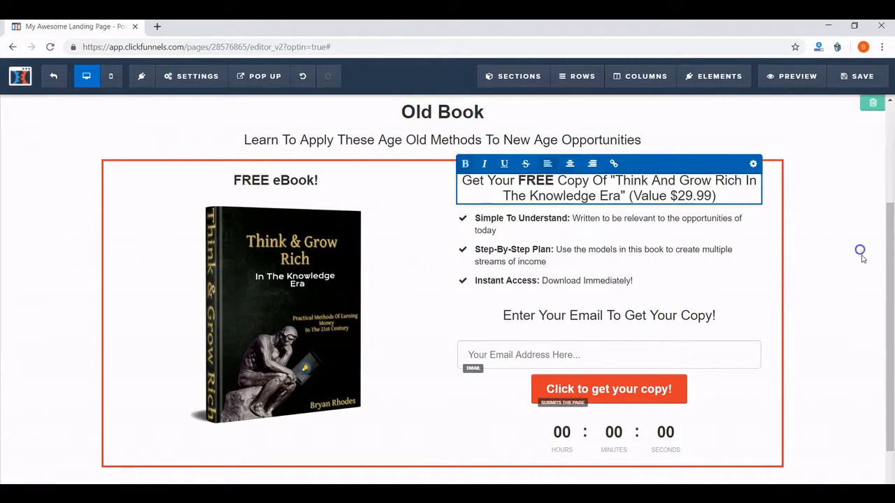
click(769, 364)
Review the landing page and compare its header, headline and sub-headline with the hand-drawn layout sketch in Word.
scroll(757, 377, up, 2)
scroll(580, 318, down, 2)
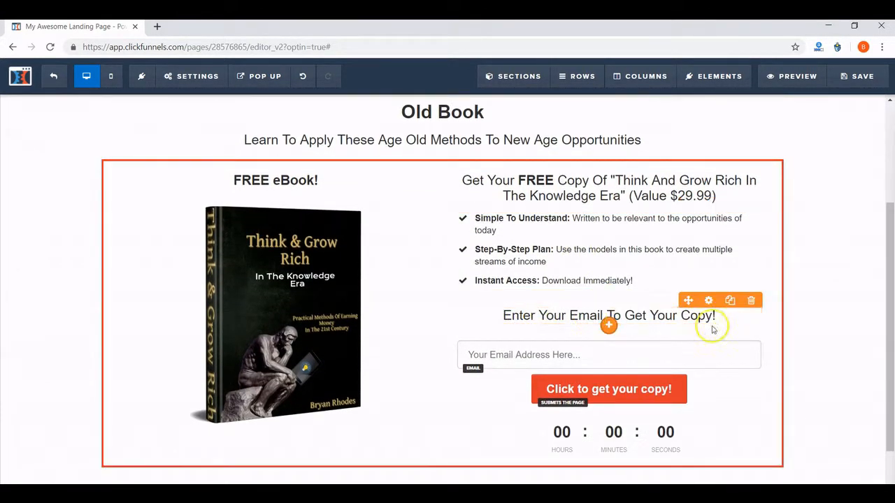
scroll(838, 335, down, 1)
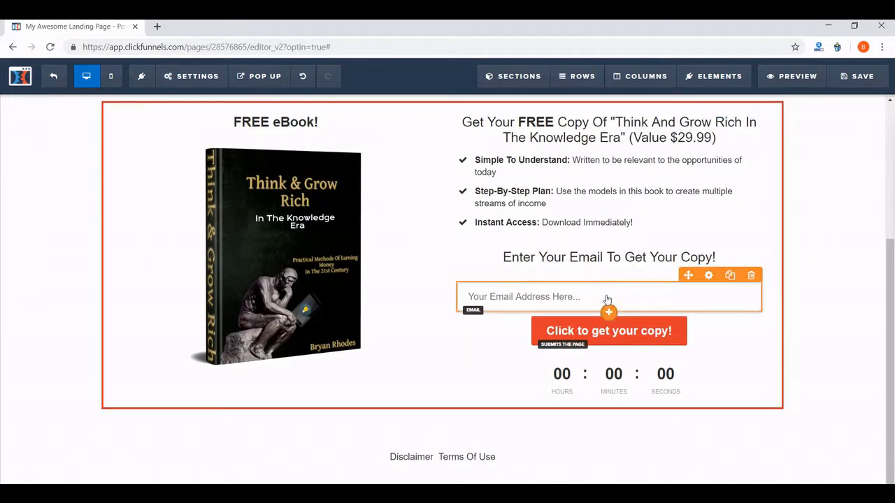
scroll(607, 299, up, 1)
scroll(607, 299, down, 1)
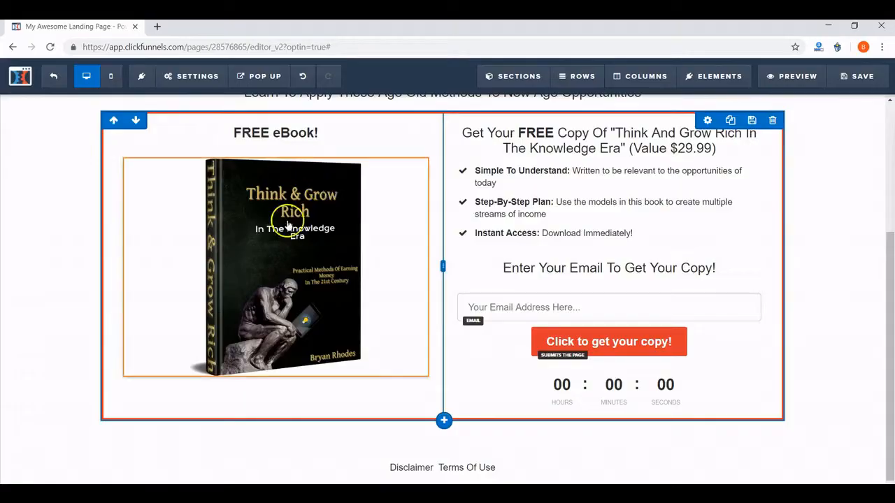
scroll(283, 238, up, 4)
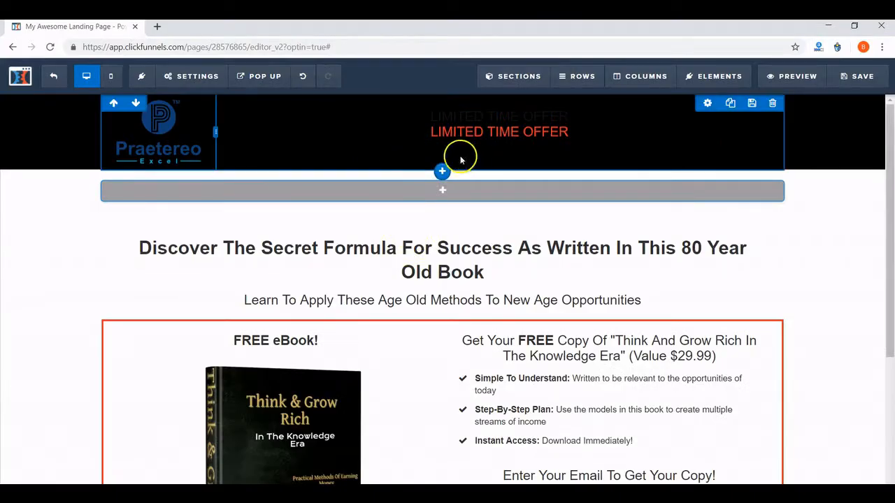
key(alt+Tab)
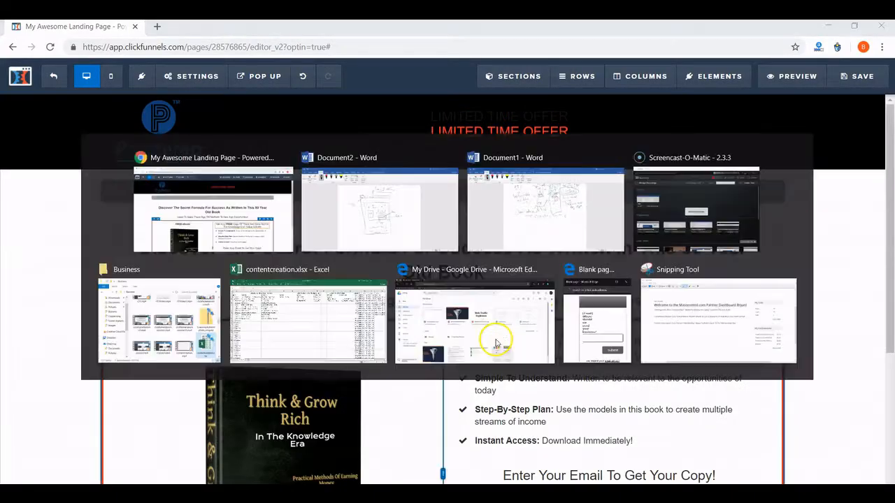
key(alt+Tab)
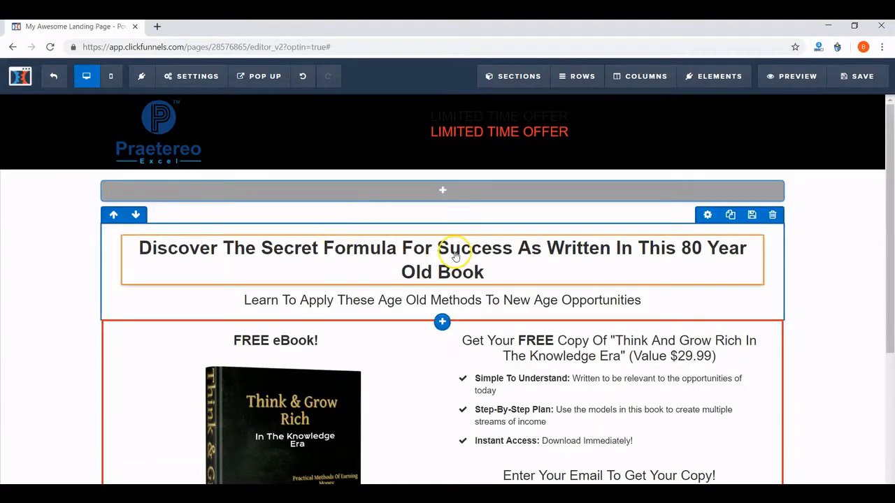
key(alt+Tab)
key(alt+Tab)
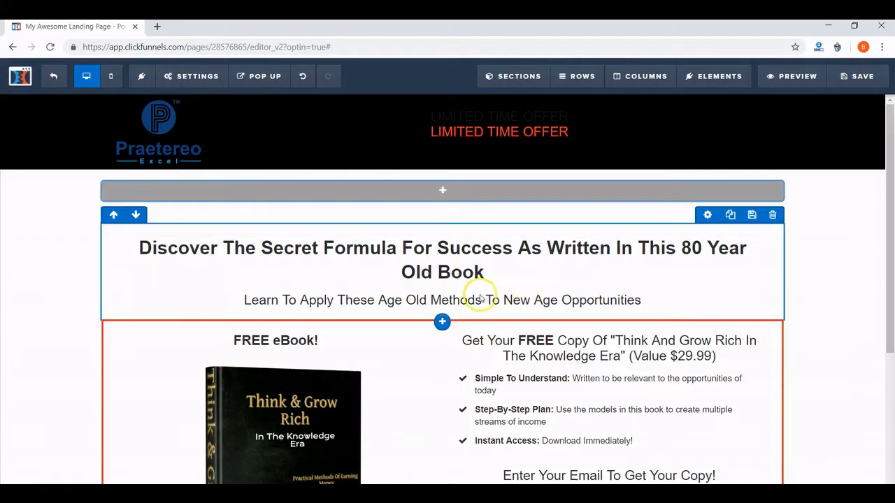
scroll(481, 299, down, 3)
key(alt+Tab)
key(alt+Tab)
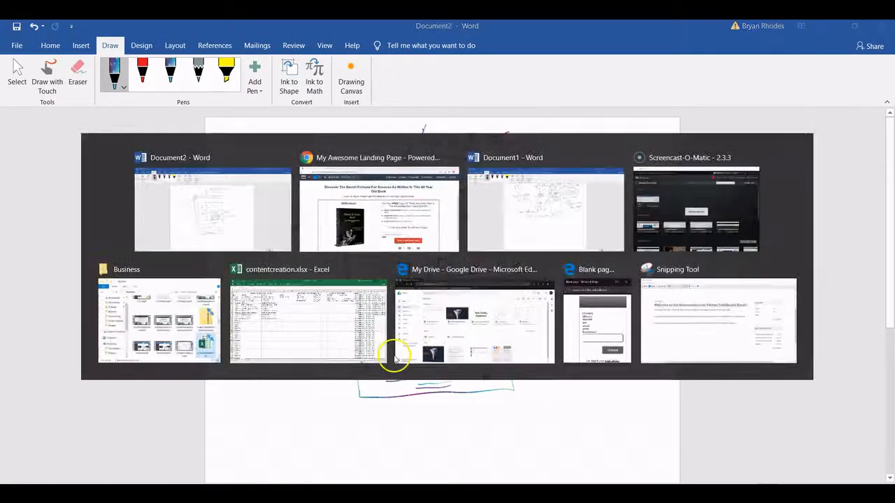
key(alt+Tab)
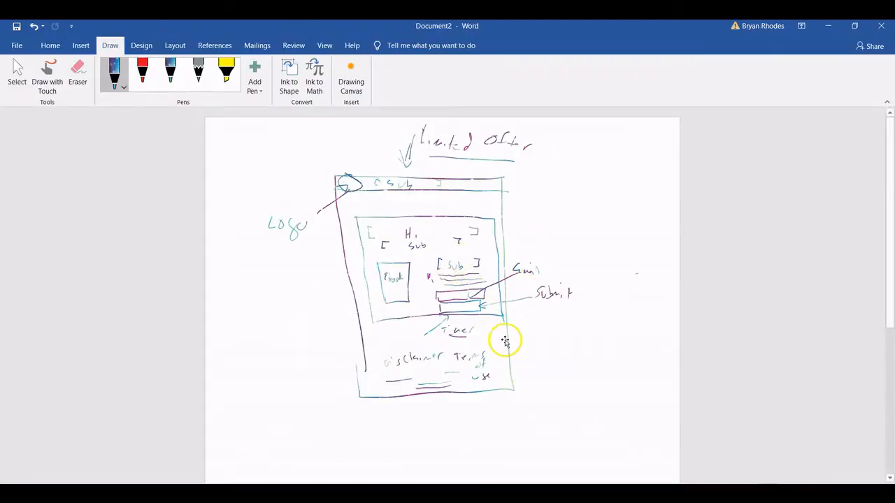
key(alt+Tab)
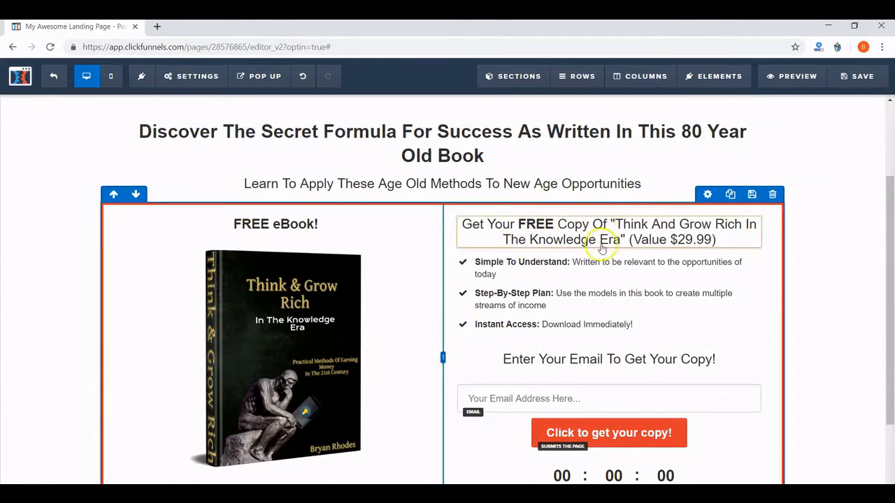
Compare the landing page's bullet list, email field, submit button, timer and disclaimer with the hand-drawn layout sketch in Word.
key(alt+Tab)
key(alt+Tab)
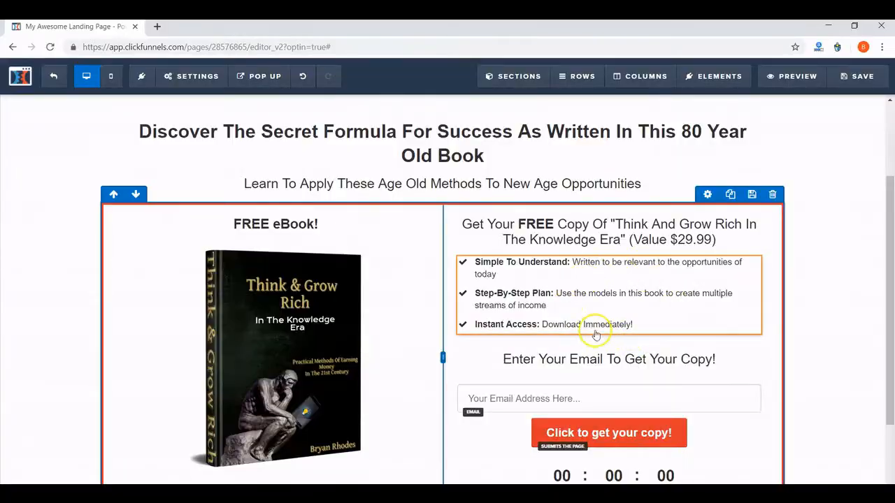
key(alt+Tab)
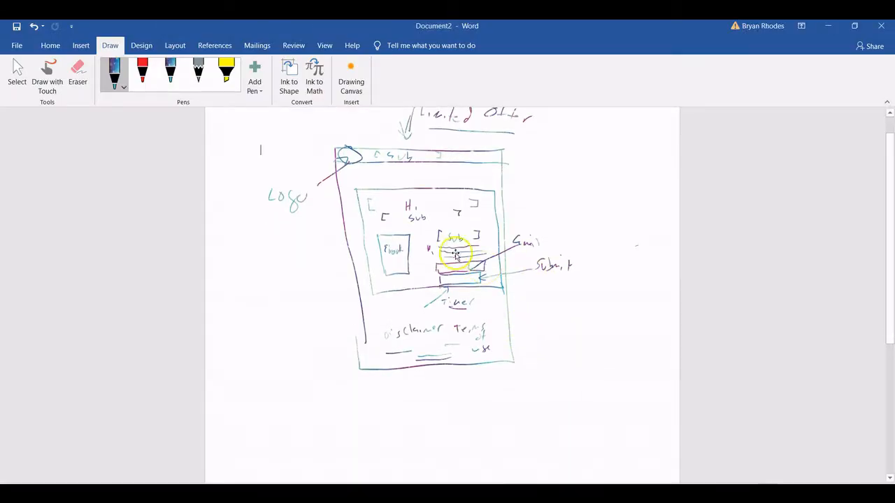
key(alt+Tab)
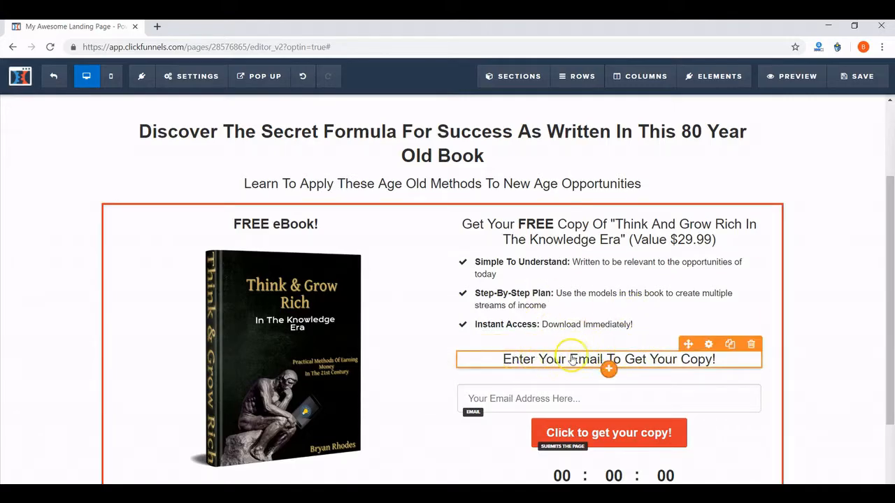
scroll(578, 361, down, 1)
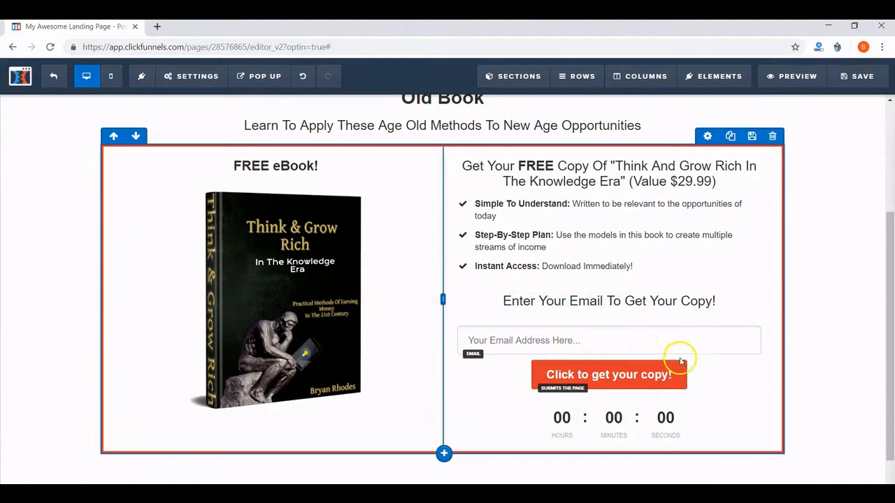
key(alt+Tab)
key(alt+Tab)
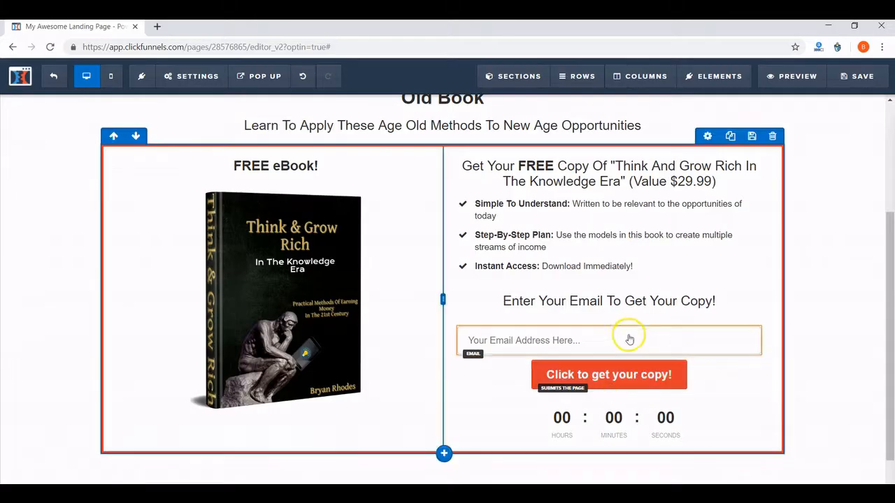
key(alt+Tab)
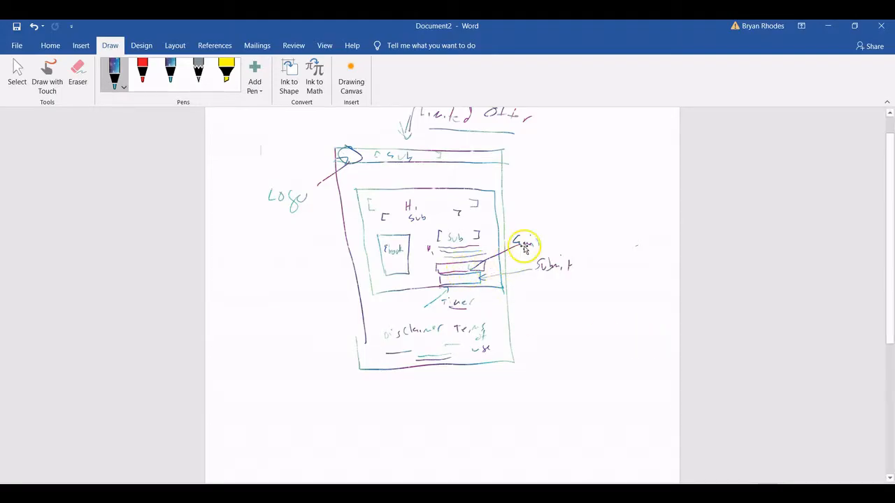
key(alt+Tab)
key(alt+Tab)
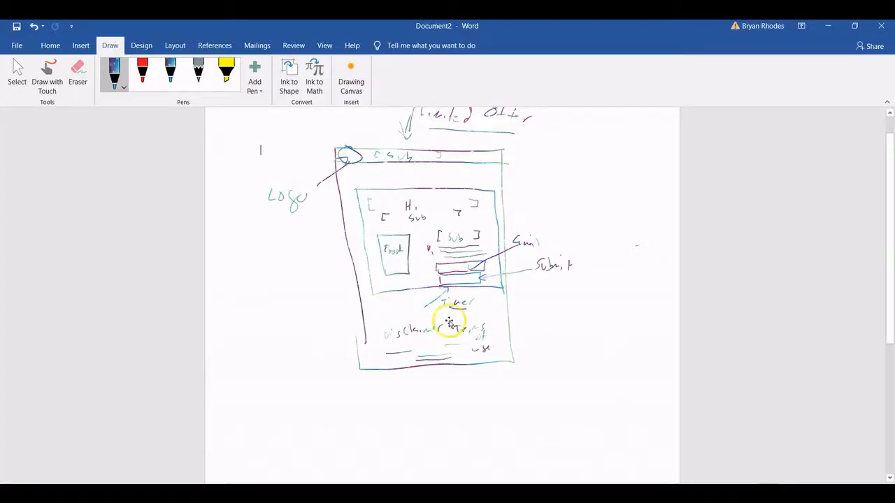
key(alt+Tab)
scroll(639, 415, down, 1)
scroll(641, 412, up, 4)
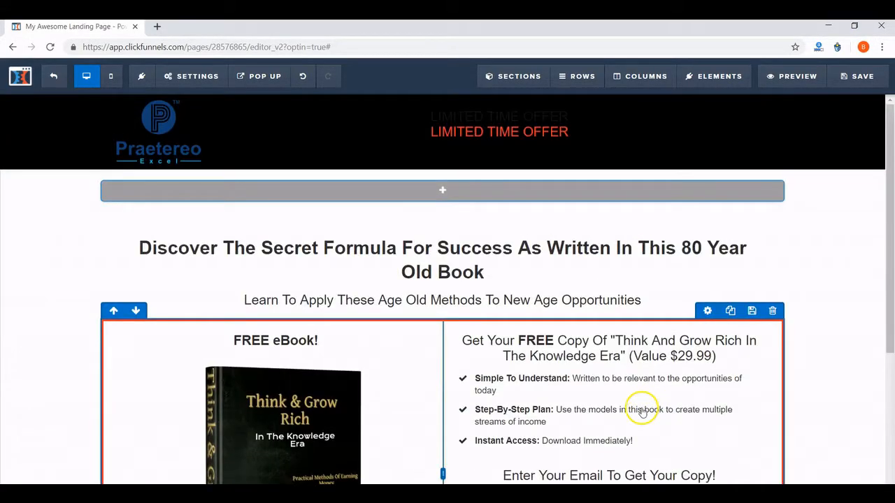
Set the landing page's SEO title to "Sample Opt In" and save the page.
scroll(642, 412, down, 2)
click(858, 77)
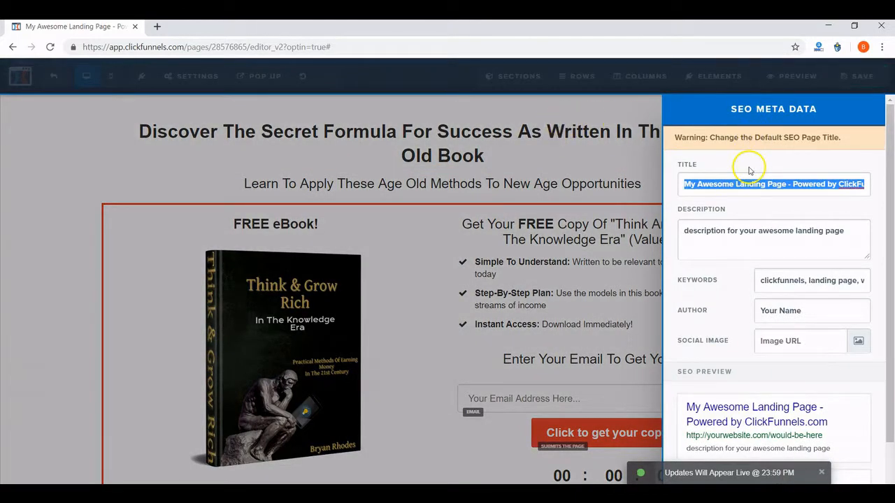
text(Sample O)
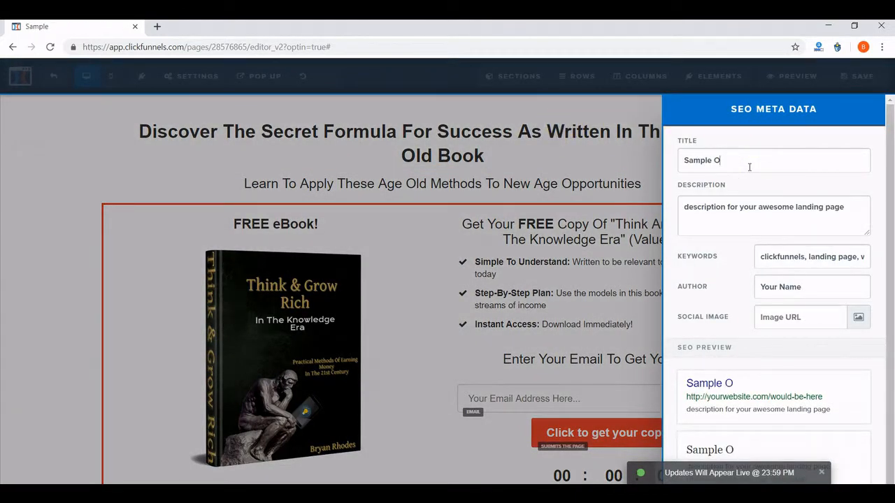
text(pt In)
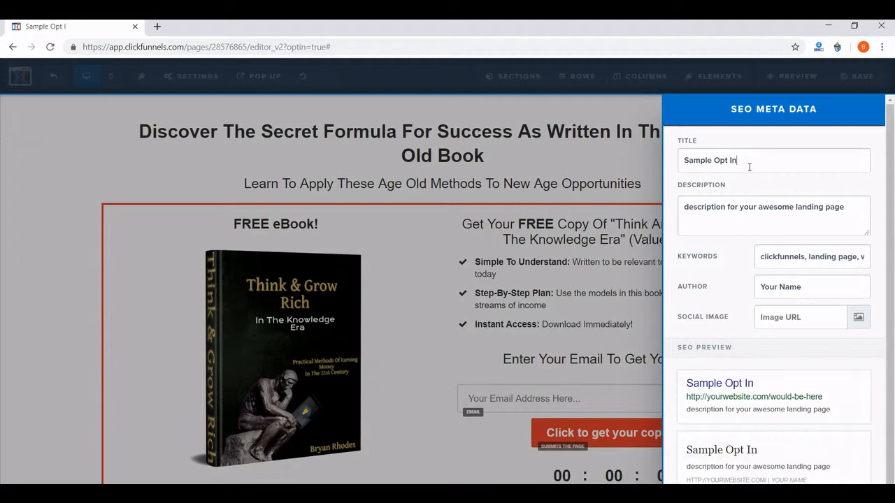
click(632, 297)
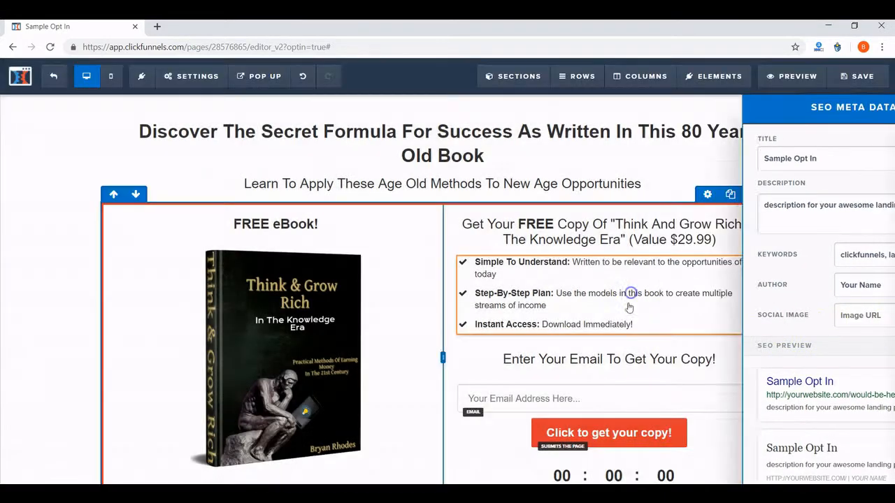
click(864, 76)
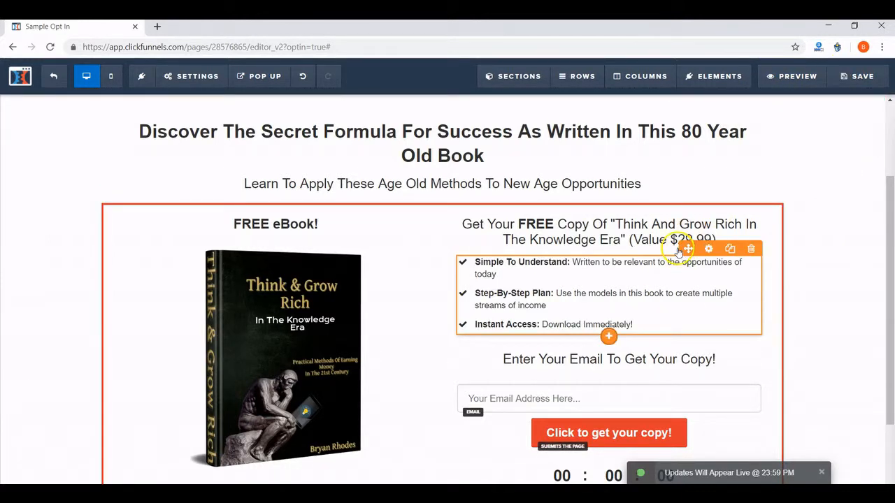
Preview the landing page in a new tab and review it from the header to the disclaimer footer.
click(792, 76)
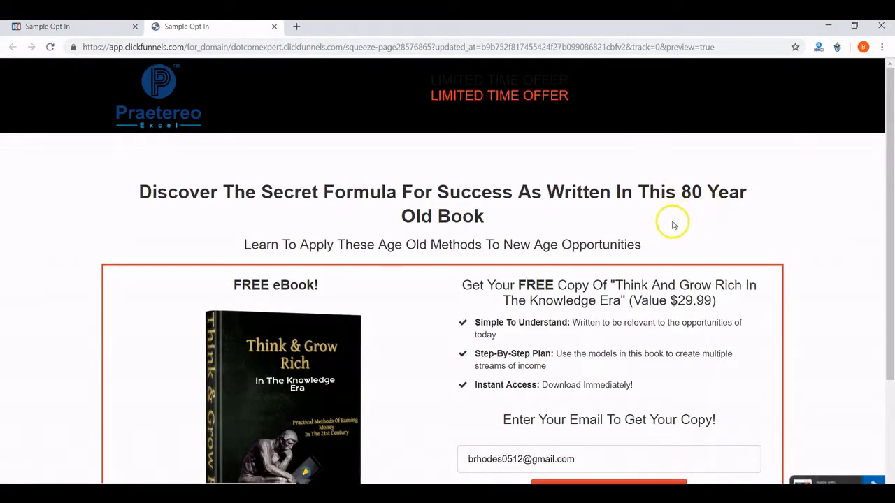
scroll(670, 228, down, 2)
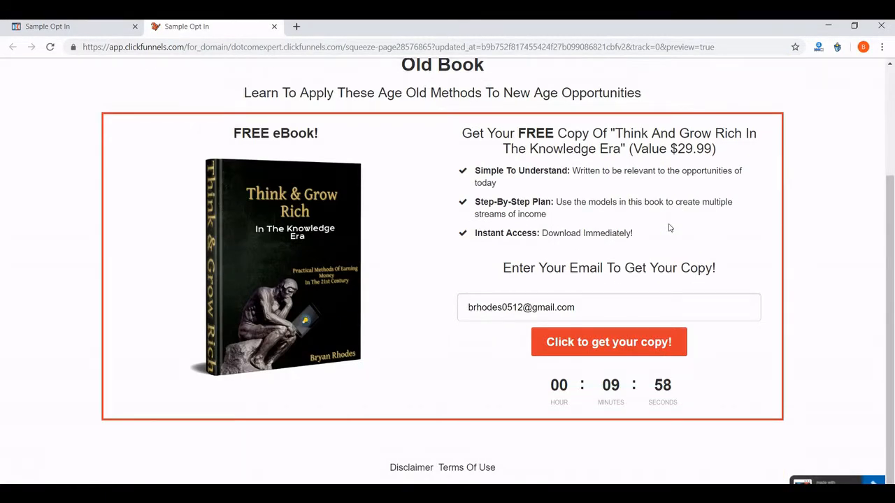
scroll(669, 228, up, 2)
scroll(669, 227, down, 2)
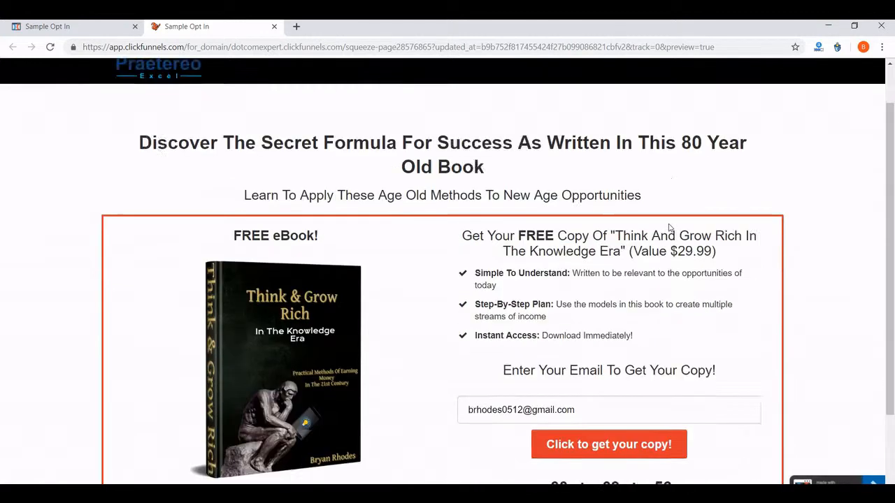
scroll(669, 225, up, 2)
scroll(669, 225, down, 2)
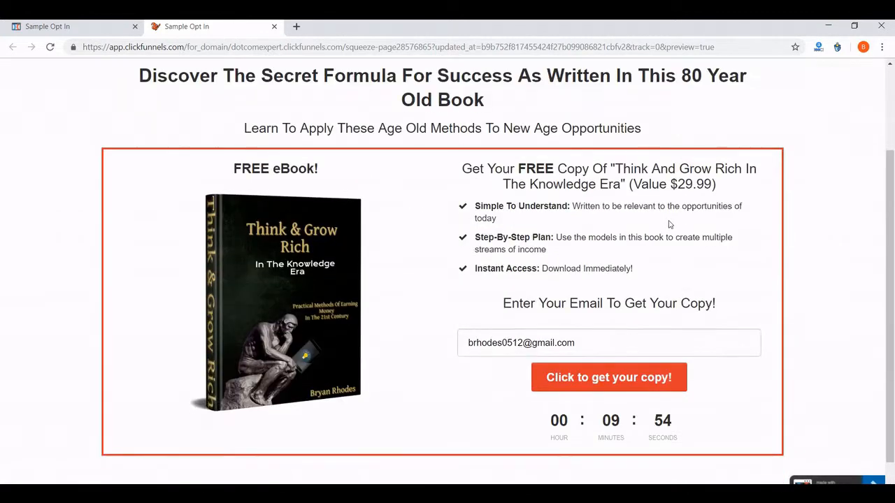
scroll(669, 225, up, 2)
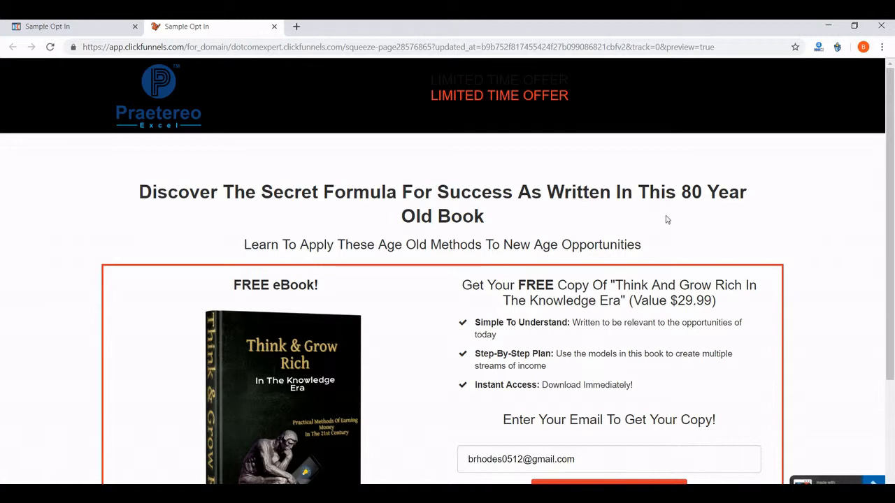
scroll(666, 220, down, 1)
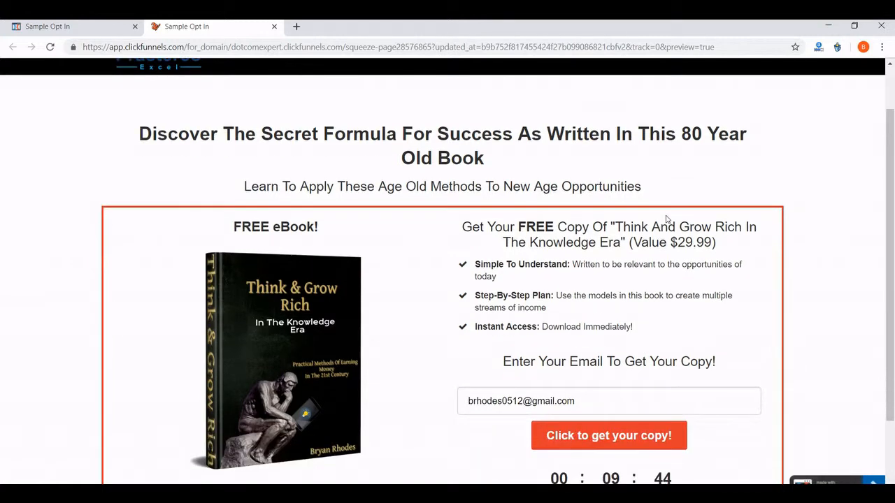
scroll(667, 220, up, 1)
scroll(666, 219, down, 2)
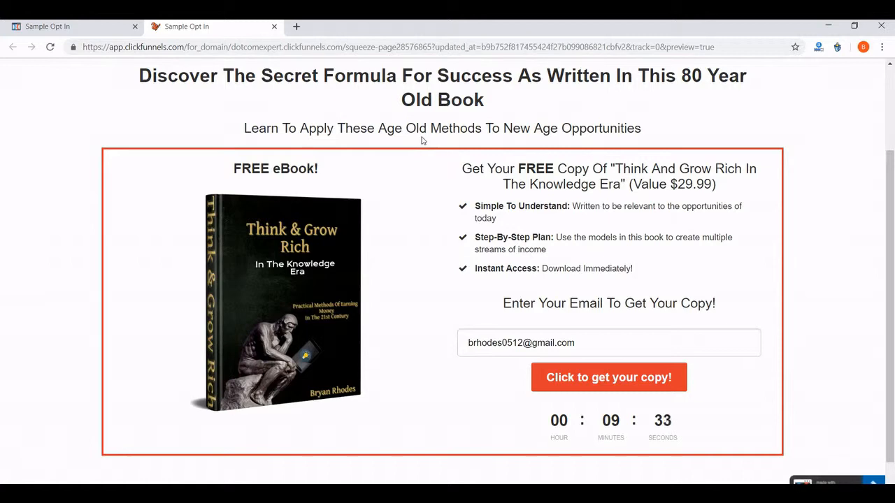
scroll(377, 183, up, 2)
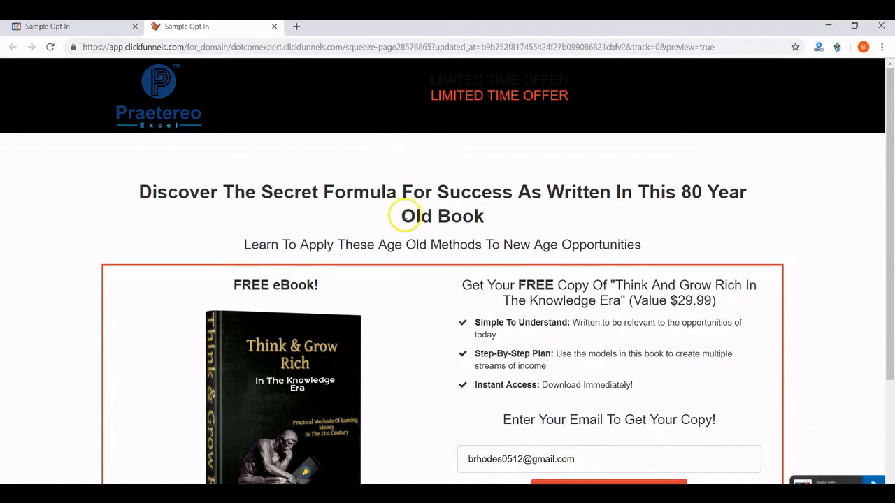
scroll(404, 218, down, 1)
scroll(385, 213, up, 1)
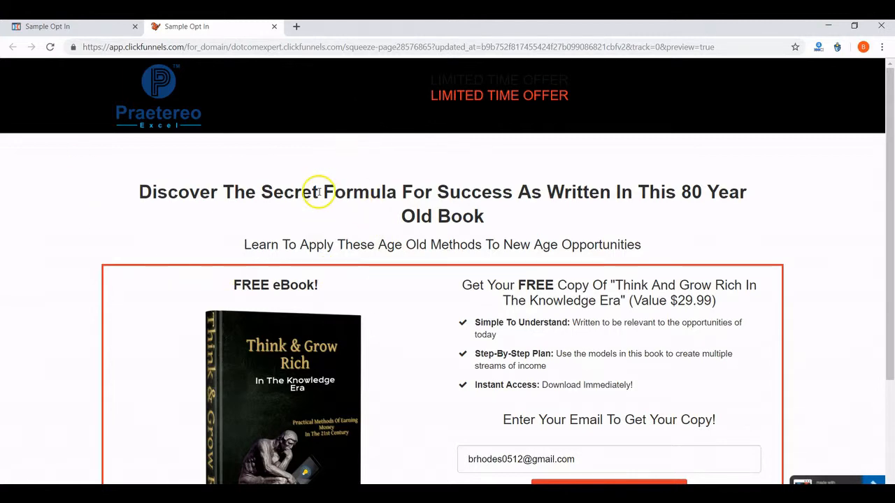
scroll(318, 197, down, 1)
scroll(228, 248, up, 1)
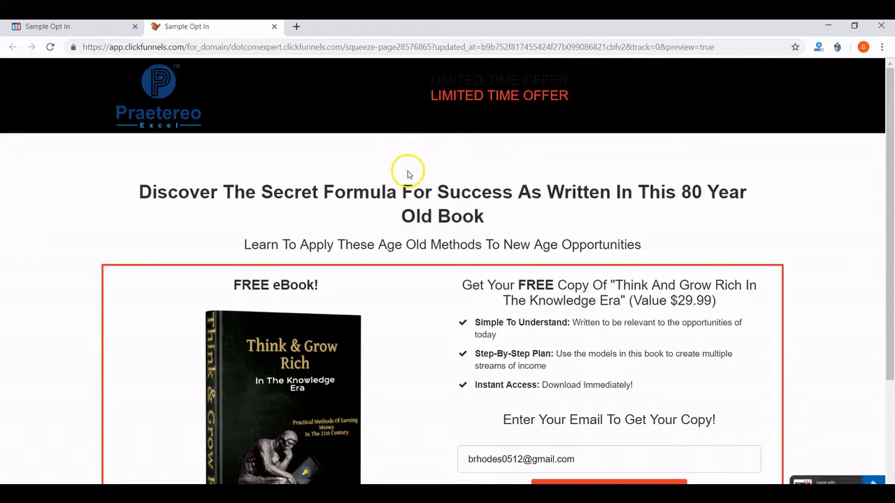
Check the full layout sketch in Word against the previewed landing page in Chrome.
key(alt+Tab)
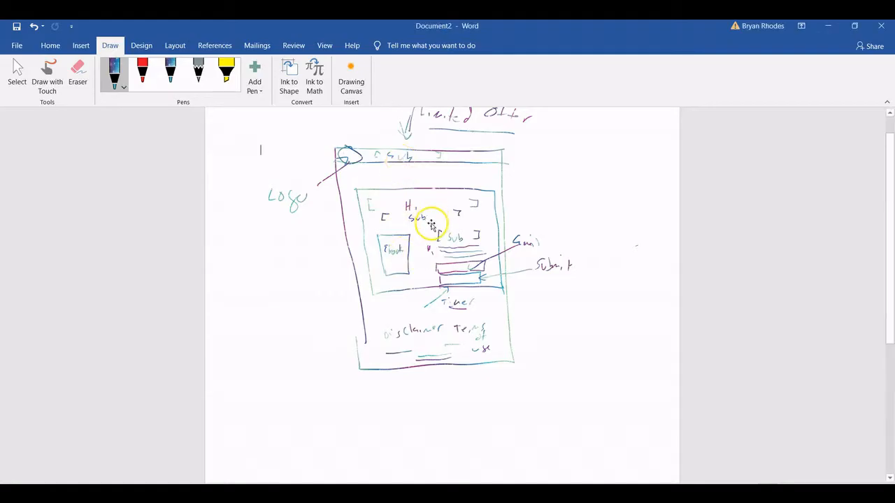
scroll(431, 224, up, 2)
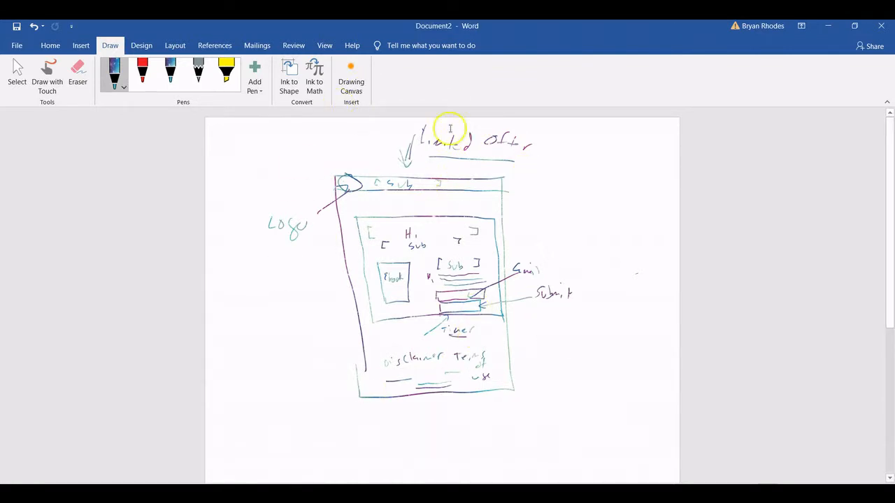
key(alt+Tab)
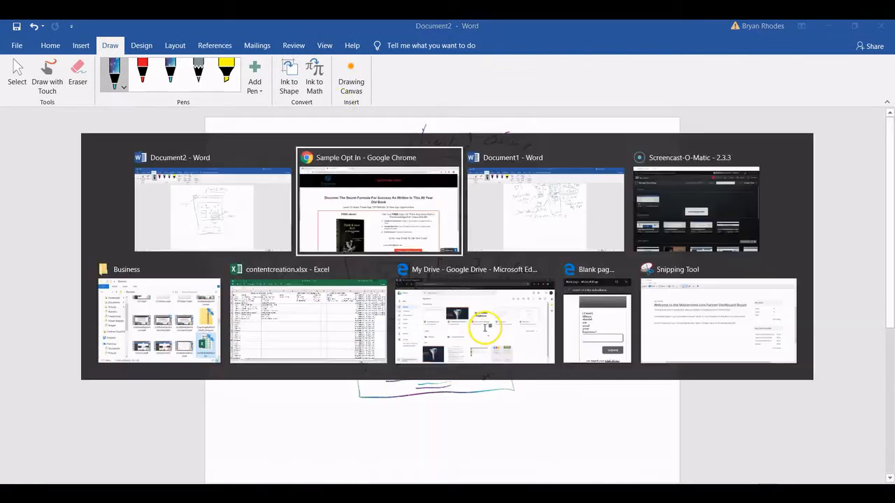
scroll(486, 329, down, 3)
scroll(485, 329, up, 3)
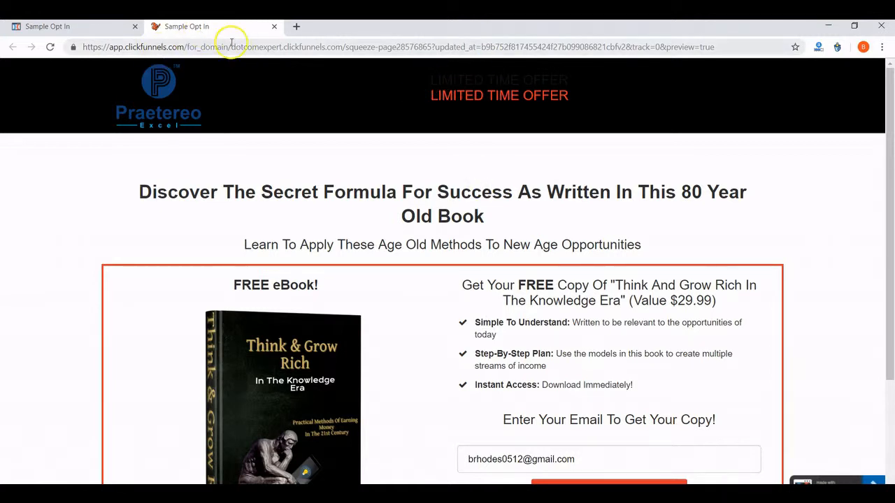
Open clickfunnels.com in a new browser tab and go to the list of funnels.
click(296, 26)
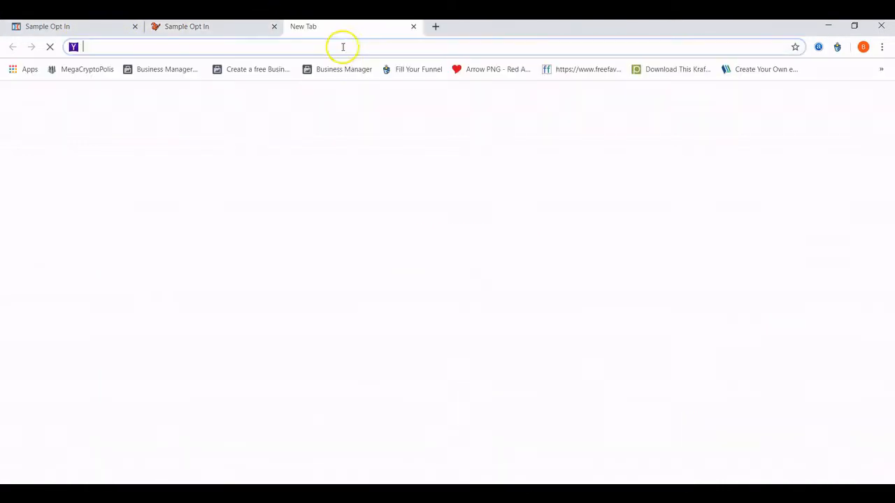
text(click)
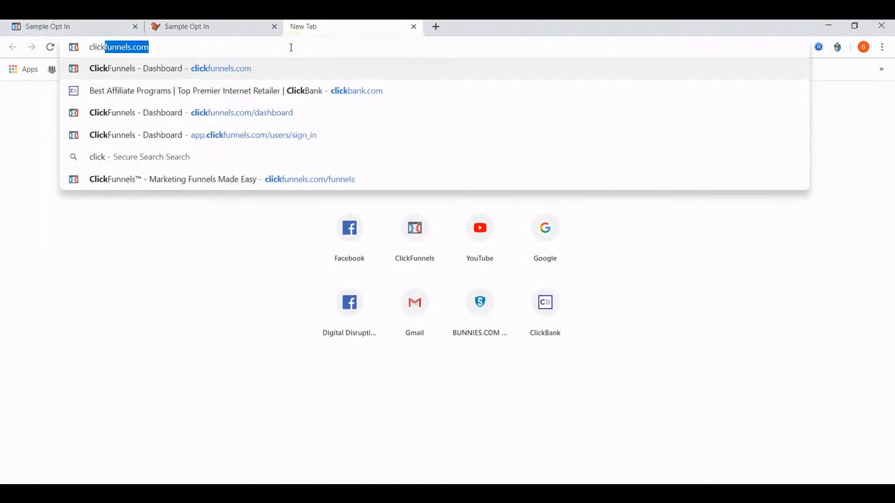
key(Return)
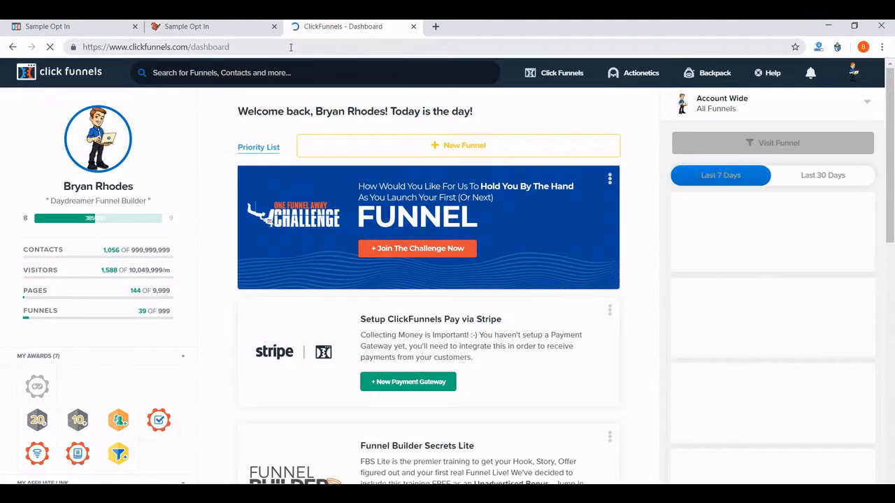
click(541, 73)
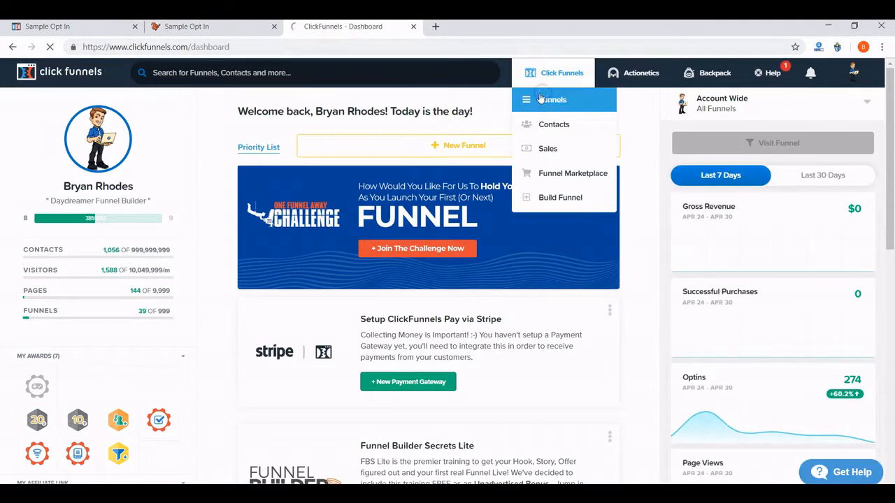
click(541, 98)
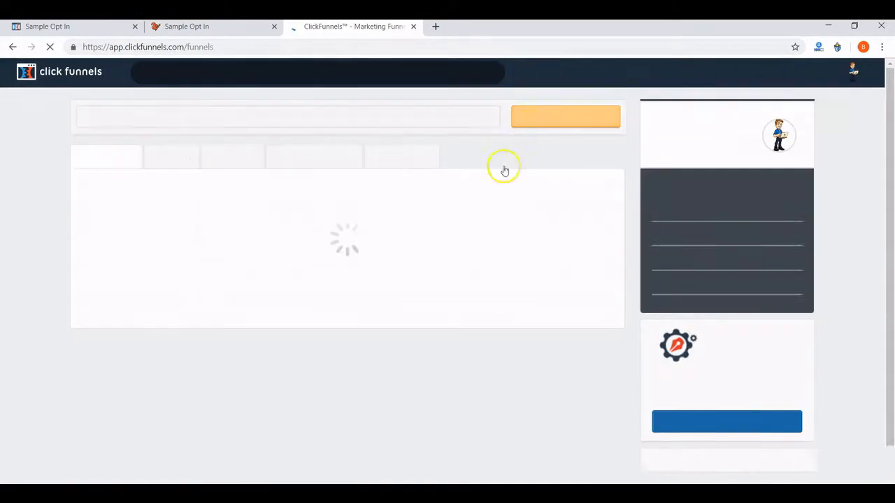
Open the "KBB Launch" funnel from the Cookbook group of the funnel list.
scroll(274, 203, down, 6)
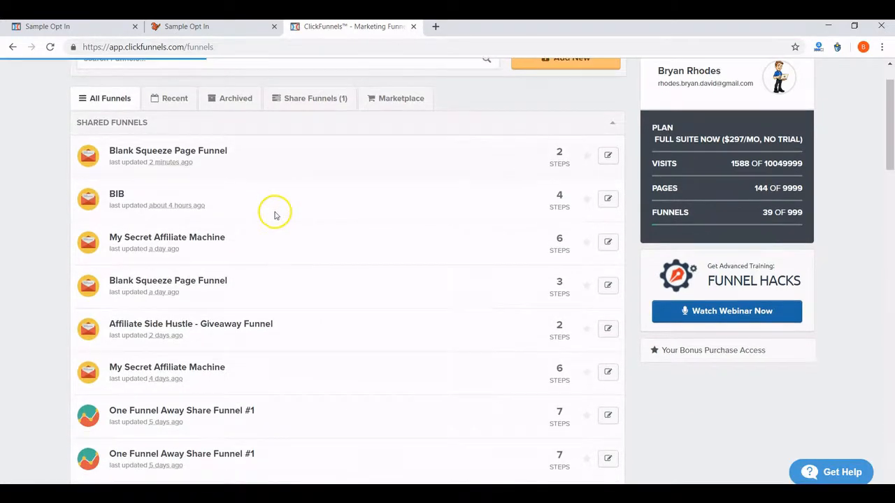
scroll(267, 233, down, 5)
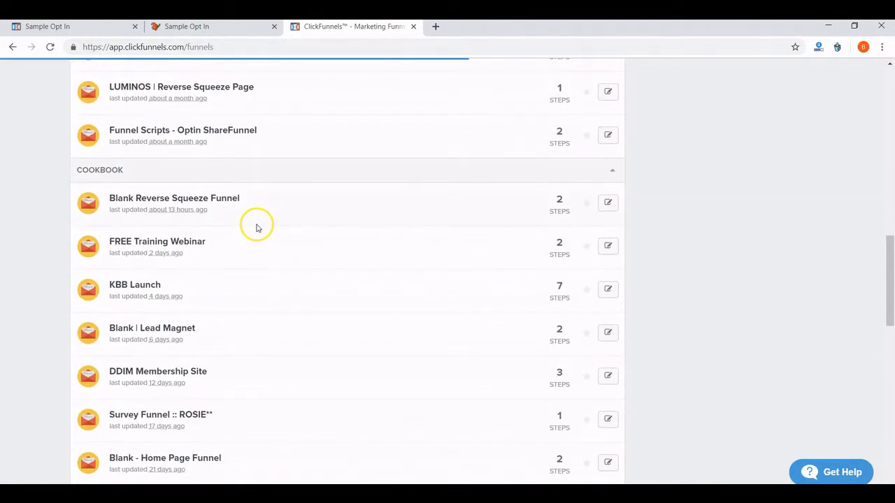
scroll(216, 241, down, 1)
click(133, 228)
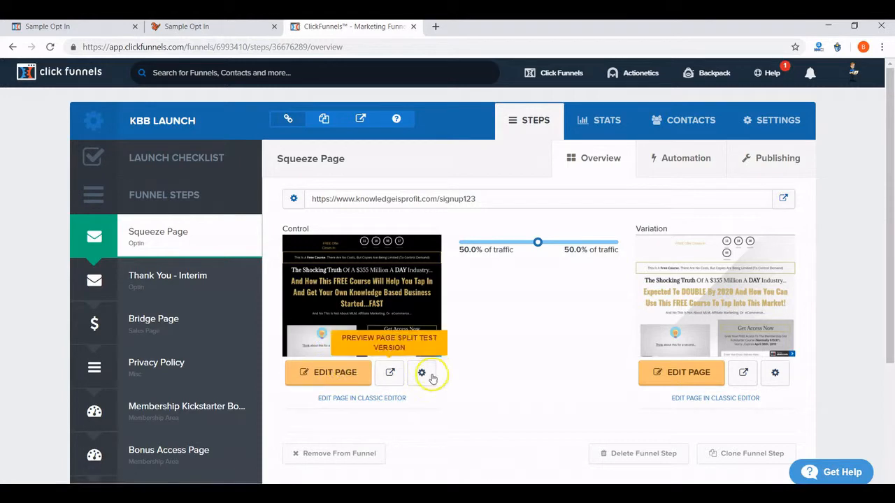
Preview the Squeeze Page's variation in a new tab and look over its headline, video and opt-in form.
click(782, 199)
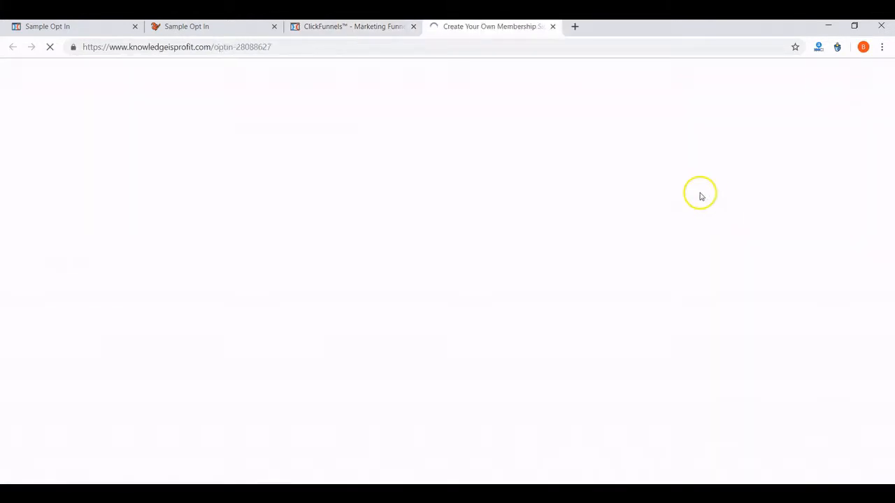
scroll(165, 212, down, 1)
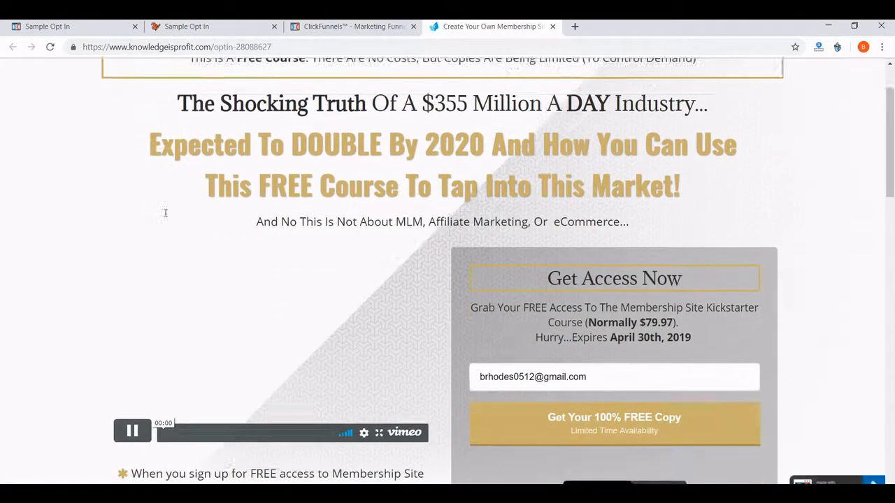
scroll(165, 213, down, 1)
scroll(292, 330, up, 2)
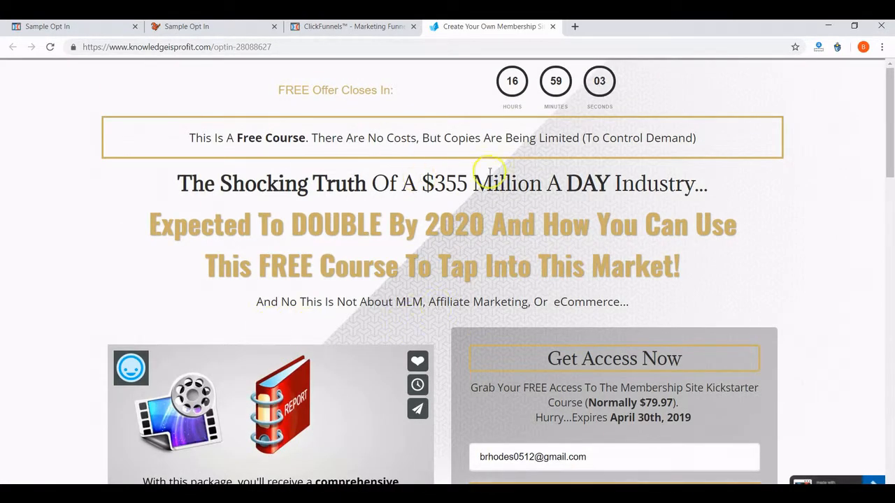
Switch to Word and create a new blank document for sketching the squeeze page layout.
key(alt+Tab)
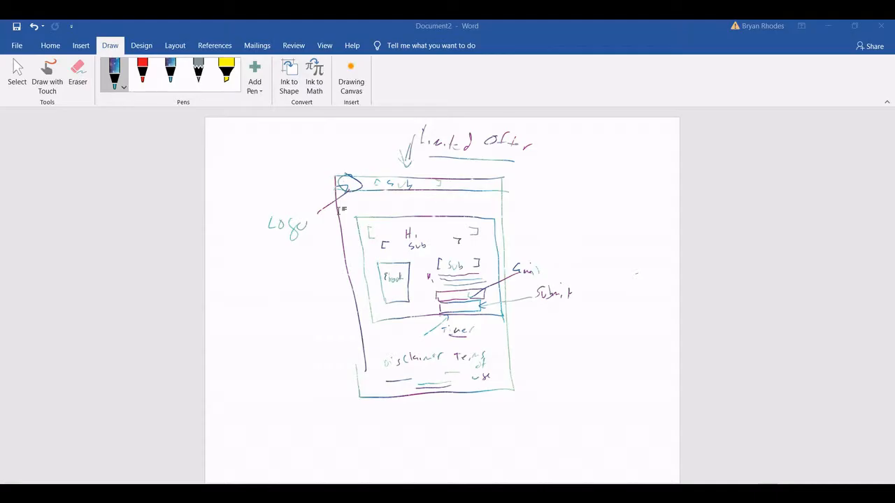
click(17, 46)
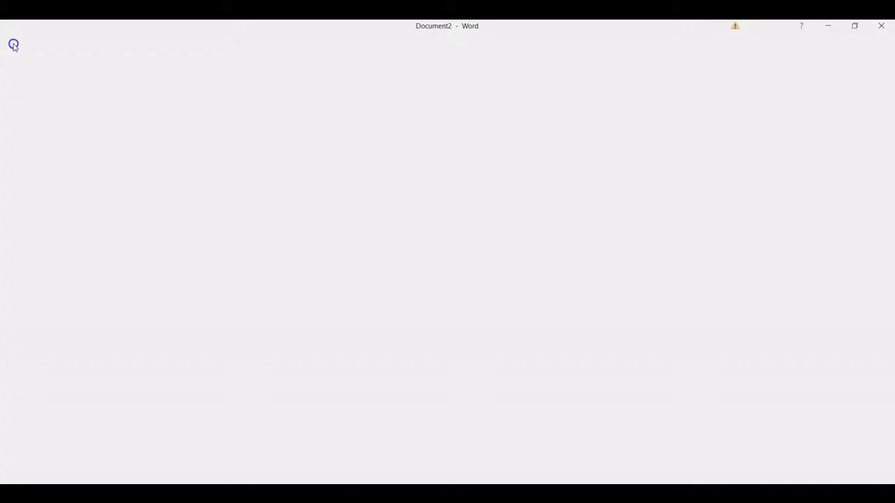
click(41, 94)
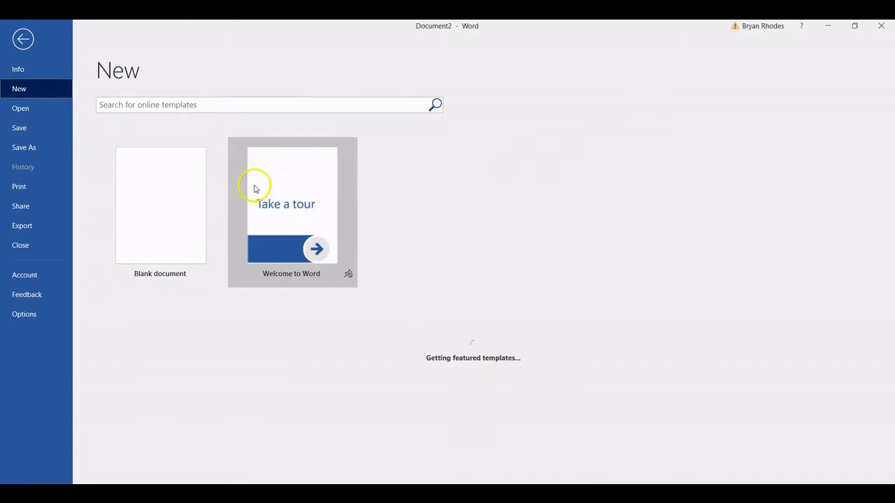
click(227, 244)
key(alt+Tab)
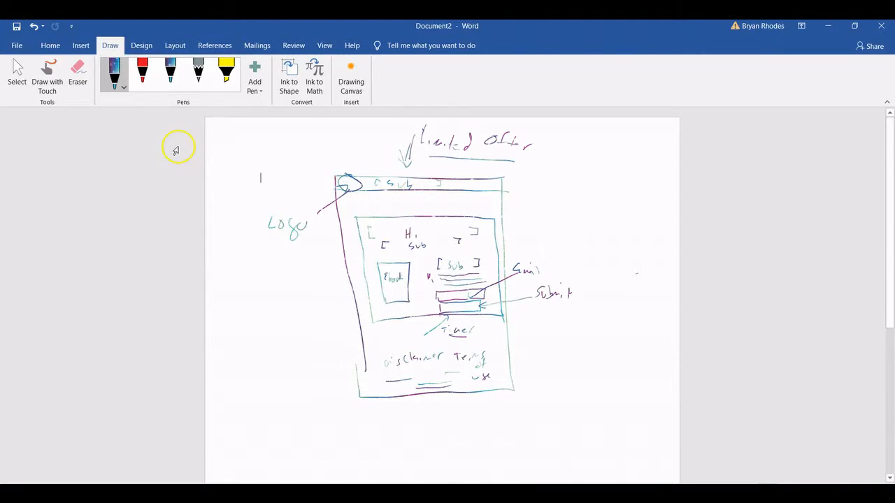
key(alt+Tab)
key(alt+Tab)
key(alt+Tab)
key(alt+Tab)
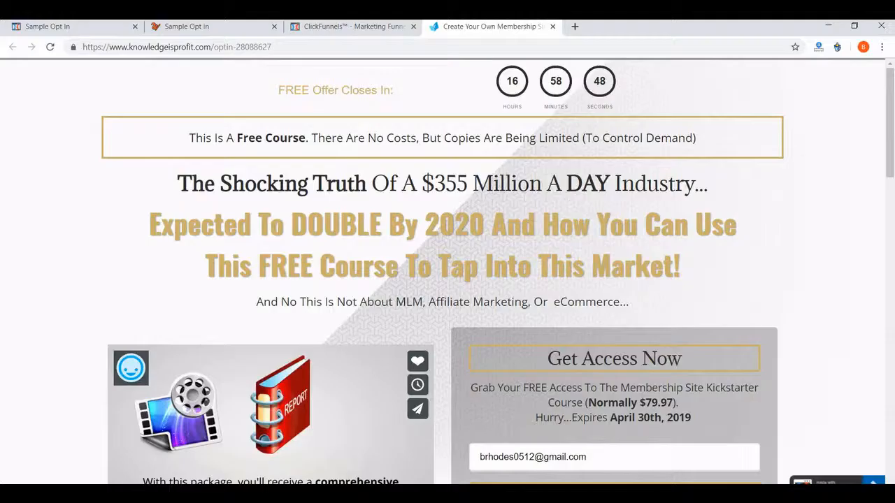
key(alt+Tab)
key(alt+Tab)
key(alt+Tab)
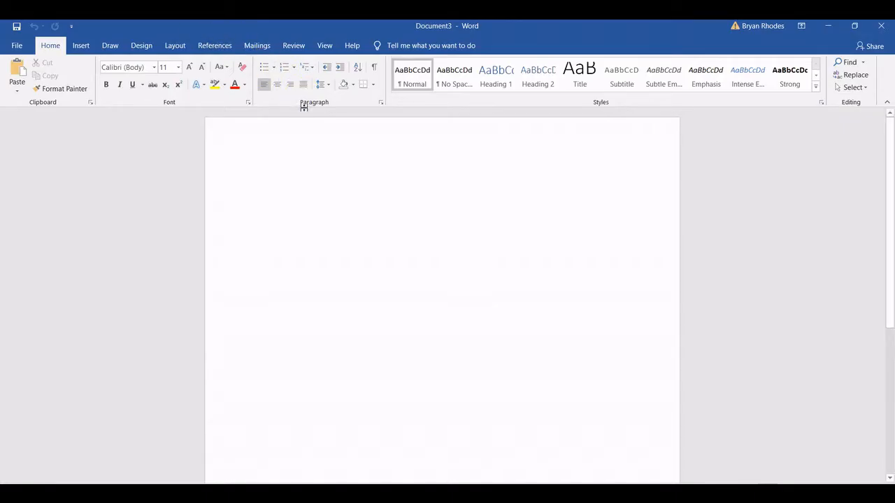
Hand-draw a box labelled "Free Offer" at the head of the blank page and write "Timer" beside it.
click(109, 46)
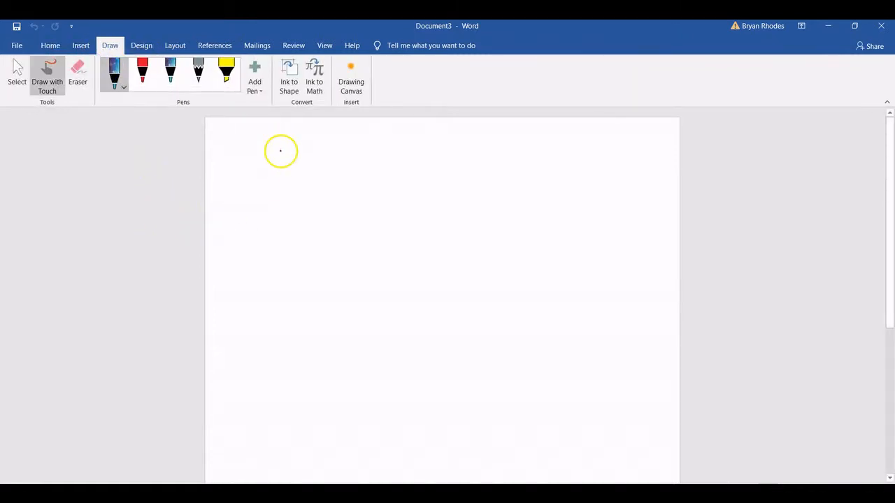
key(alt+Tab)
key(alt+Tab)
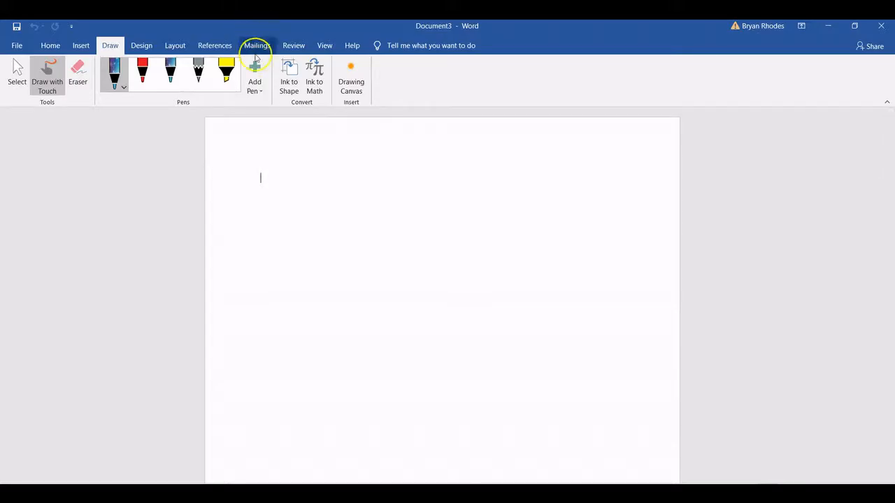
mouse_move(276, 135)
mouse_down()
mouse_move(278, 168)
mouse_move(366, 159)
mouse_move(387, 127)
mouse_move(278, 135)
mouse_move(293, 157)
mouse_up()
key(alt+Tab)
key(alt+Tab)
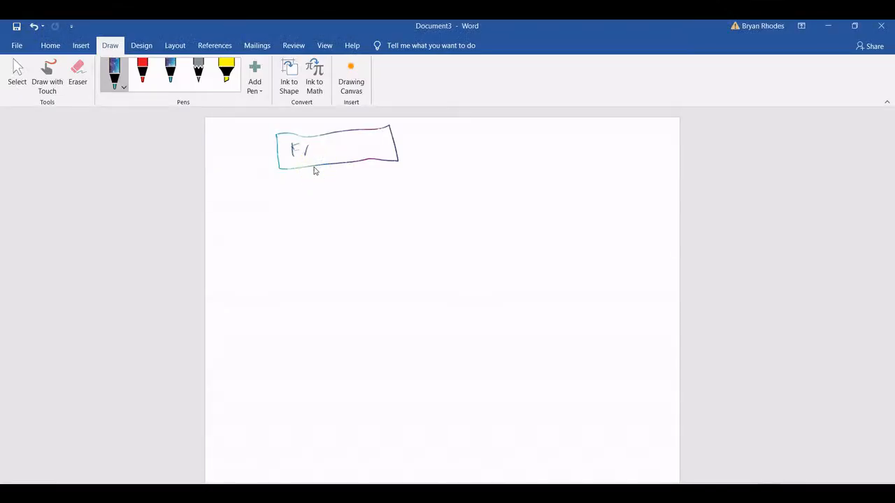
mouse_move(354, 139)
mouse_down()
mouse_move(349, 152)
mouse_move(368, 145)
mouse_up()
key(alt+Tab)
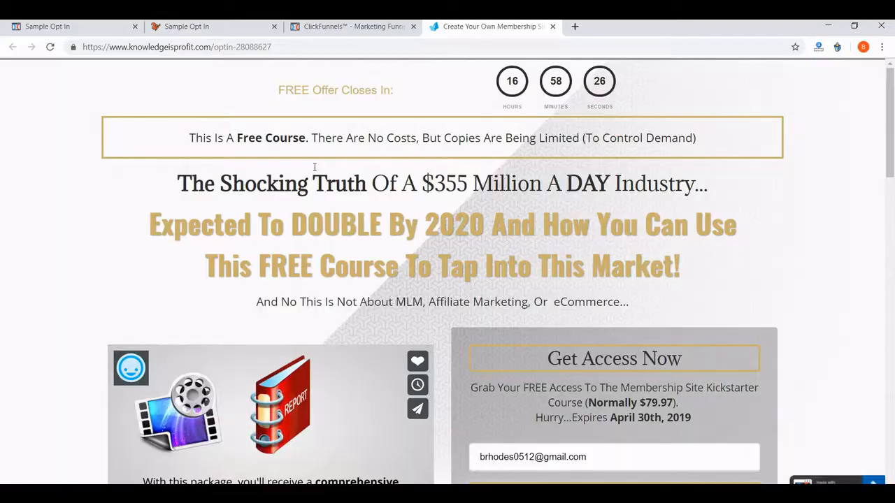
key(alt+Tab)
click(349, 207)
Draw a wide box beneath "Free Offer" and "Timer" and write "Briefly Explain Offer" inside it.
mouse_move(251, 185)
mouse_down()
mouse_move(401, 198)
mouse_move(539, 192)
mouse_up()
mouse_move(256, 183)
mouse_down()
mouse_move(394, 161)
mouse_move(518, 159)
mouse_move(565, 163)
mouse_move(559, 194)
mouse_up()
key(alt+Tab)
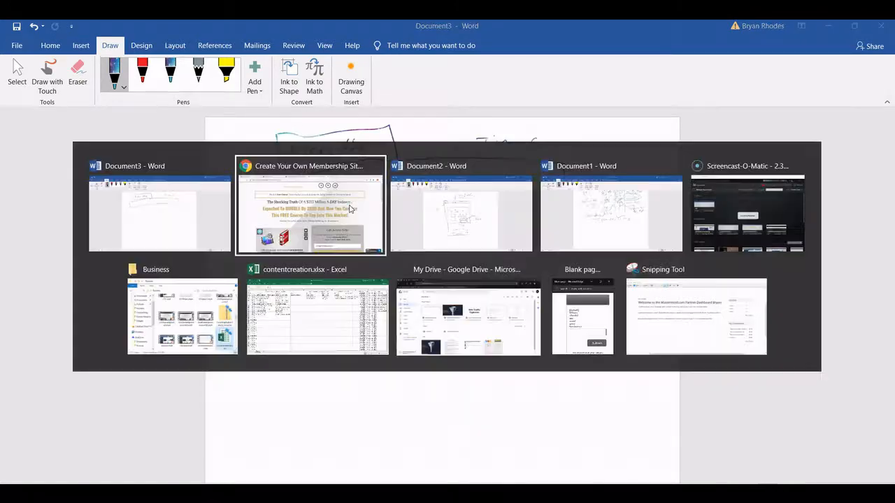
key(alt+Tab)
click(406, 186)
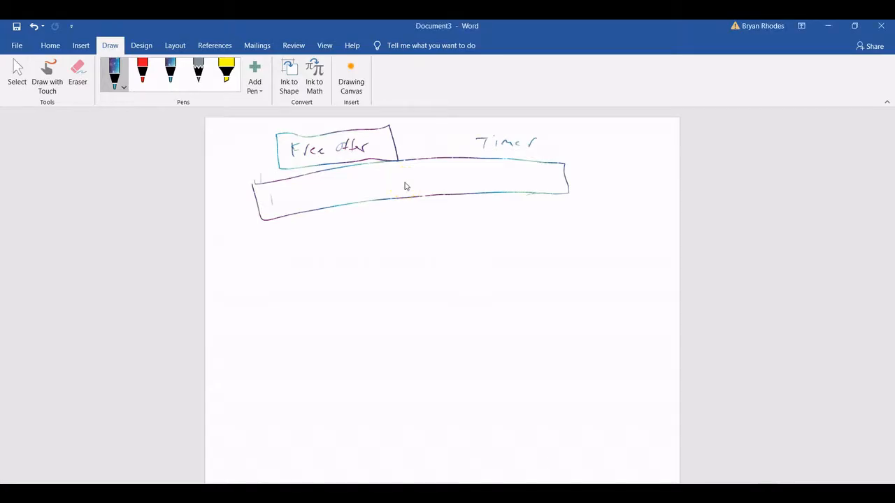
mouse_move(272, 193)
mouse_down()
mouse_move(283, 204)
mouse_move(297, 199)
mouse_up()
drag(307, 184, 323, 206)
mouse_move(350, 179)
mouse_down()
mouse_move(345, 192)
mouse_move(372, 186)
mouse_up()
drag(376, 178, 376, 190)
drag(448, 172, 456, 183)
mouse_move(468, 170)
mouse_down()
mouse_move(468, 179)
mouse_move(494, 172)
mouse_up()
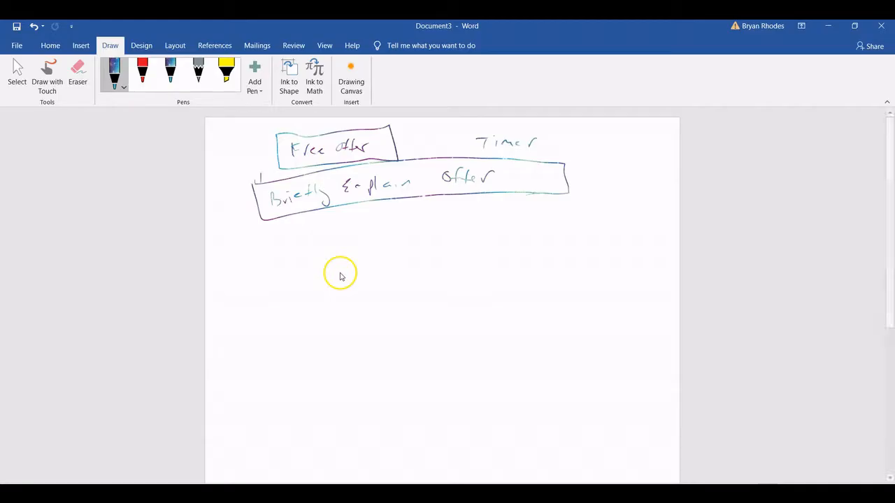
Write an underlined "Sub" followed by "- Intrigue" below the wide box, with "H1" on the line beneath.
mouse_move(359, 219)
mouse_down()
mouse_move(355, 233)
mouse_move(386, 241)
mouse_up()
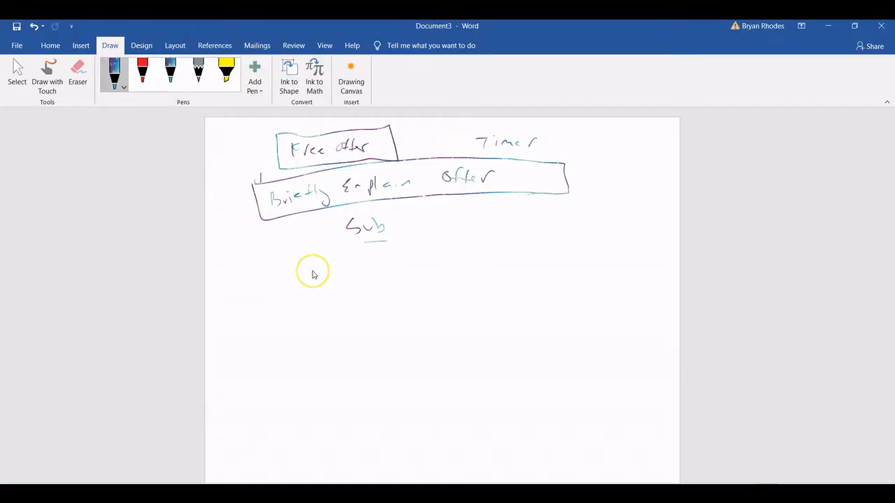
drag(292, 266, 310, 268)
mouse_move(300, 265)
mouse_down()
mouse_move(316, 263)
mouse_move(335, 280)
mouse_up()
drag(403, 221, 416, 219)
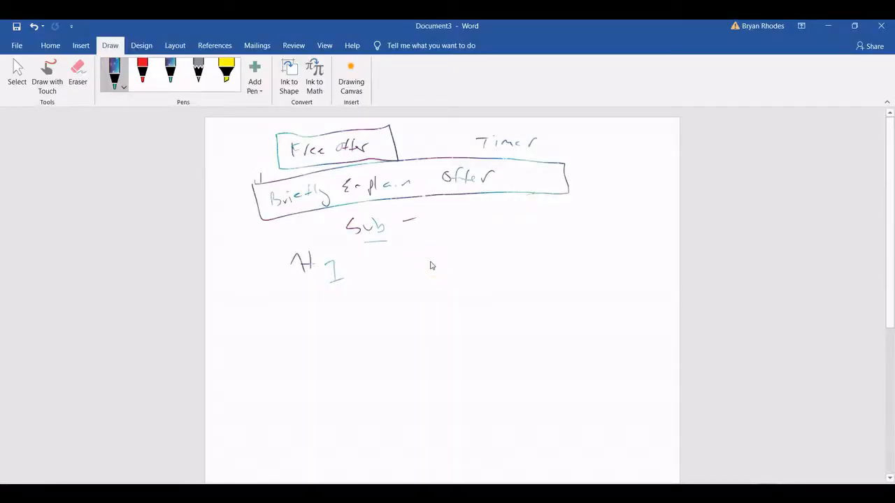
drag(428, 216, 441, 213)
drag(432, 225, 442, 224)
mouse_move(444, 222)
mouse_down()
mouse_move(498, 223)
mouse_move(527, 252)
mouse_up()
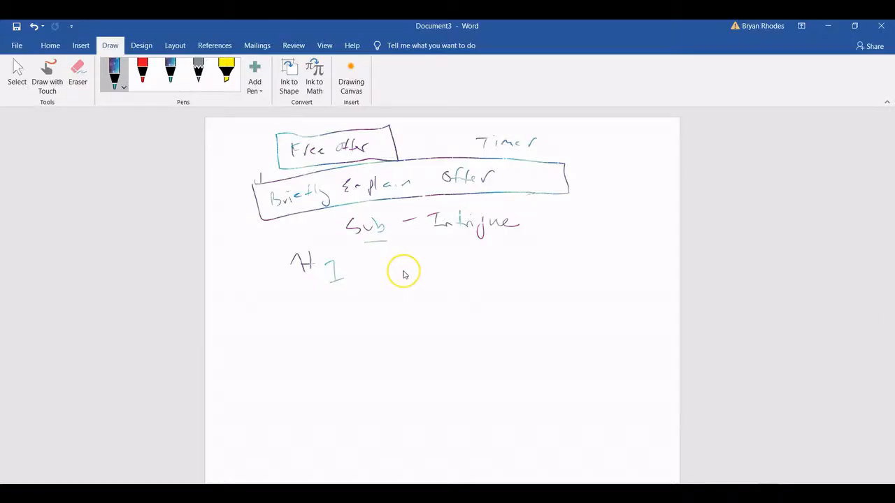
Write "- Interest" after the handwritten "H1".
drag(368, 266, 383, 265)
drag(442, 249, 440, 269)
drag(490, 242, 490, 266)
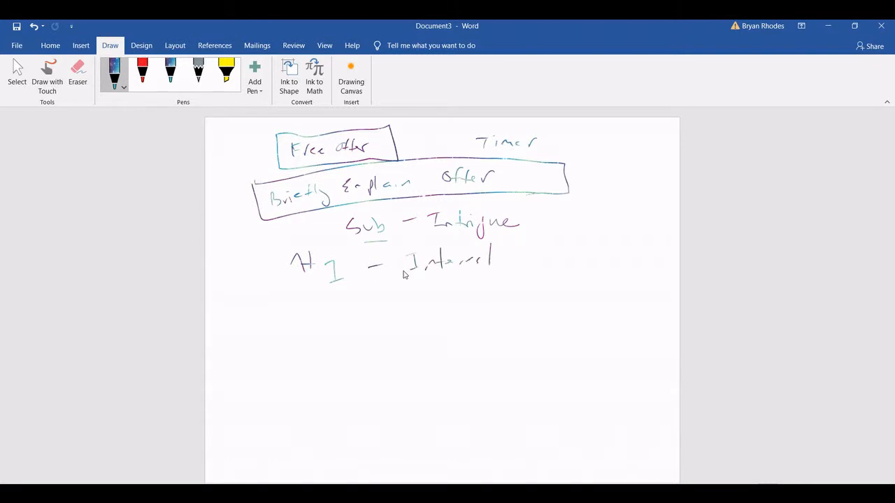
drag(491, 273, 509, 283)
Add the quoted words "Shocking truth" after "Intrigue" and "- Big Reveal" after "Interest".
drag(530, 214, 529, 220)
drag(534, 214, 560, 224)
drag(568, 219, 590, 226)
drag(593, 224, 591, 242)
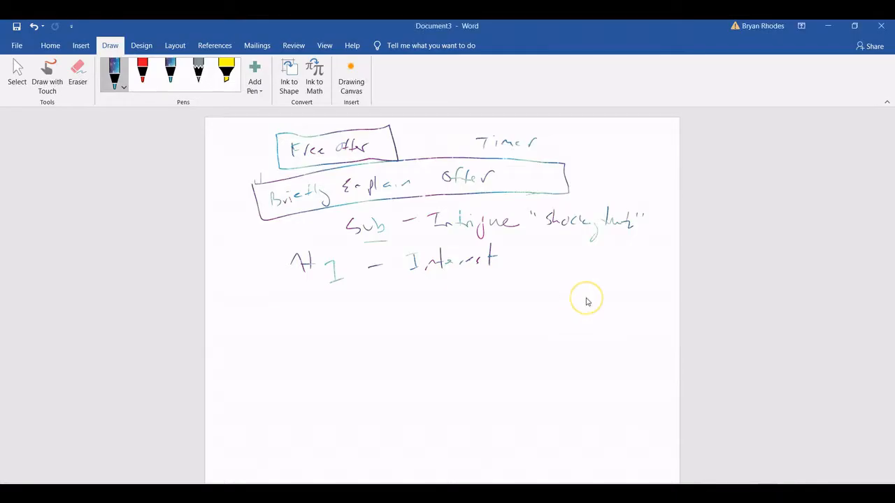
drag(508, 258, 514, 258)
mouse_move(523, 260)
mouse_down()
mouse_move(525, 253)
mouse_move(543, 275)
mouse_move(578, 263)
mouse_up()
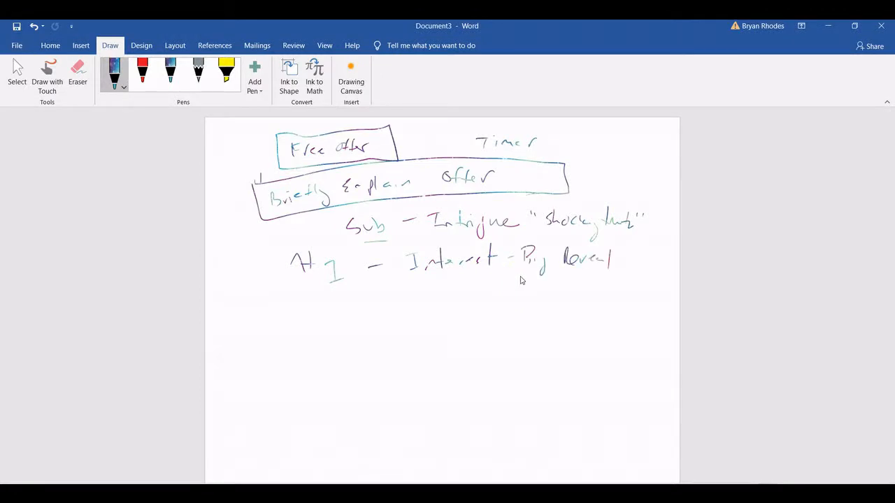
Check the squeeze page's line under the headline in Chrome and write "P1 - What it is not" below the H1 line in Word.
scroll(520, 279, down, 2)
key(alt+Tab)
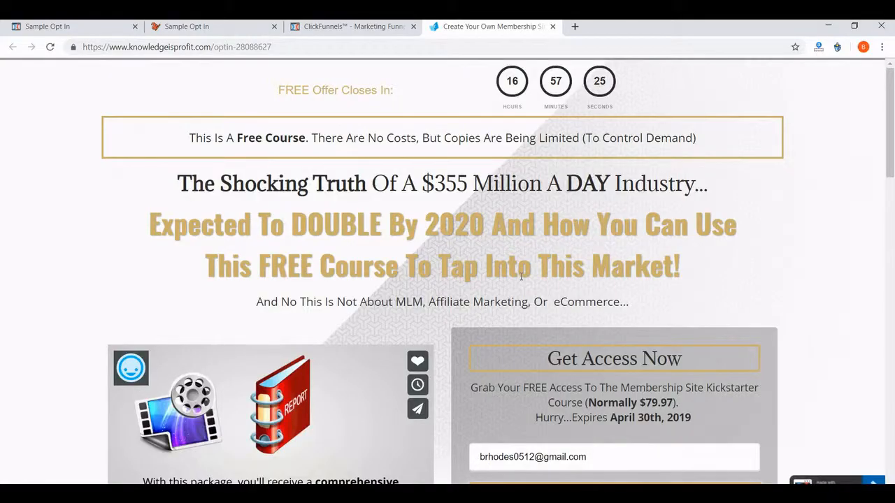
scroll(530, 296, down, 2)
key(alt+Tab)
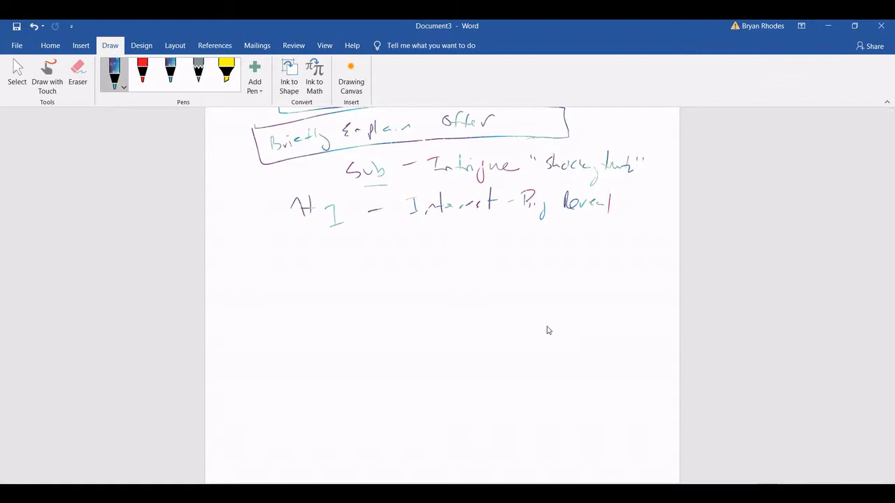
key(alt+Tab)
key(alt+Tab)
drag(369, 233, 385, 255)
key(alt+Tab)
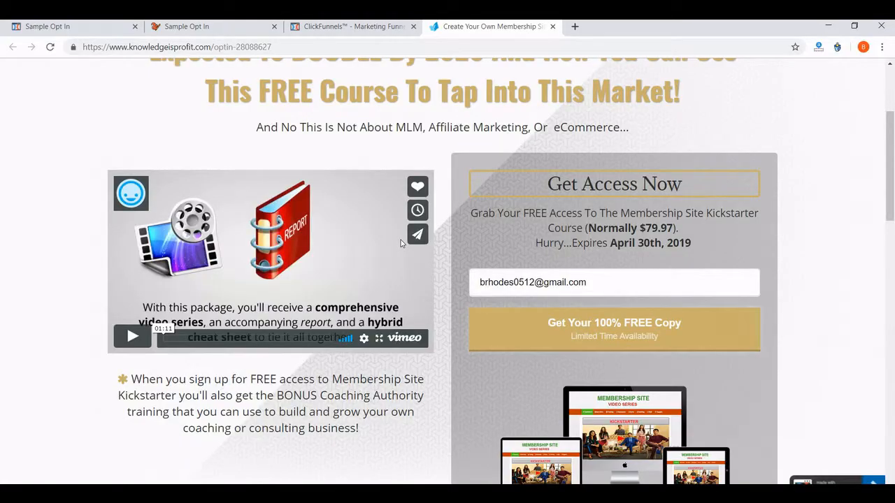
key(alt+Tab)
drag(396, 237, 434, 242)
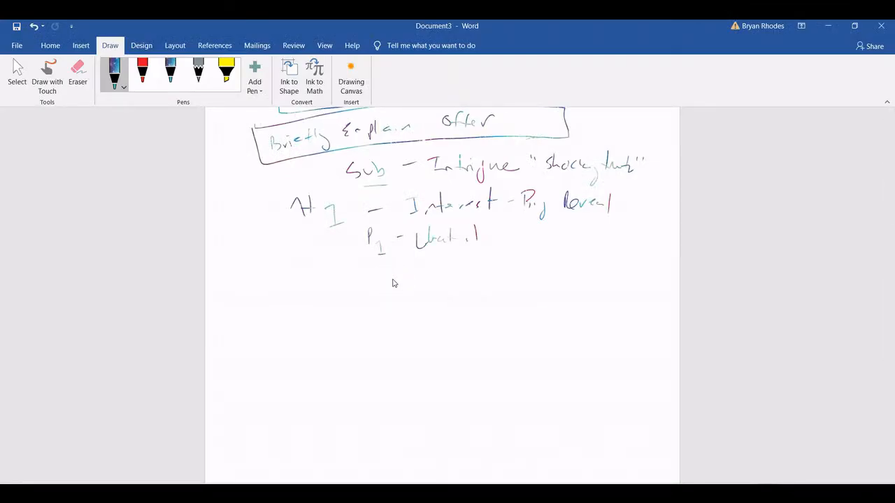
drag(539, 239, 534, 245)
drag(546, 227, 544, 247)
Draw a large rectangle below the P1 line and split it into two columns with a vertical stroke.
scroll(392, 283, up, 2)
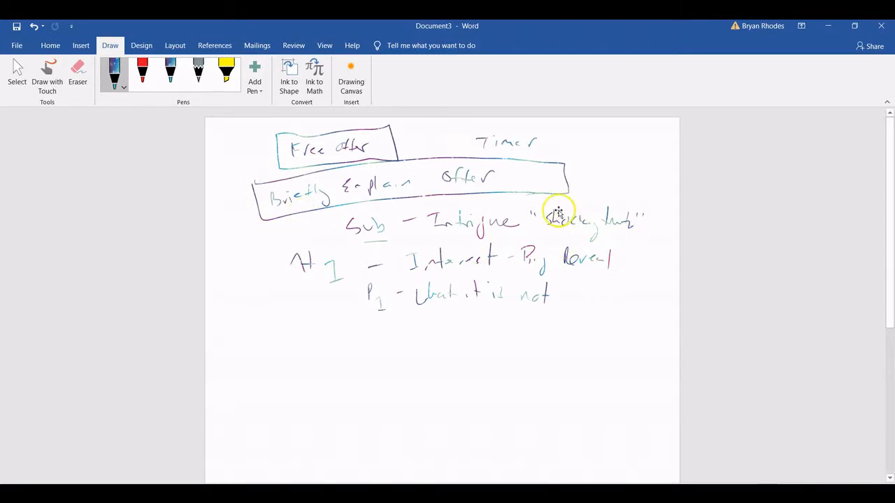
scroll(564, 214, down, 1)
scroll(571, 219, down, 1)
key(alt+Tab)
key(alt+Tab)
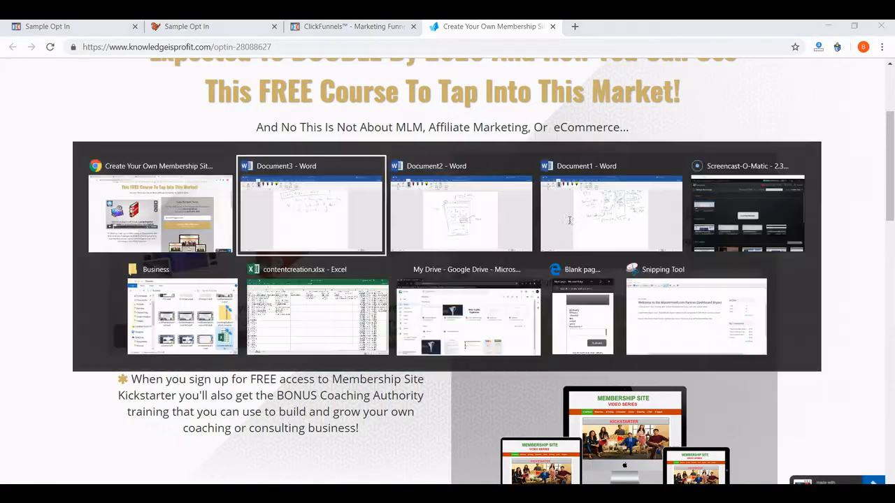
scroll(572, 220, down, 2)
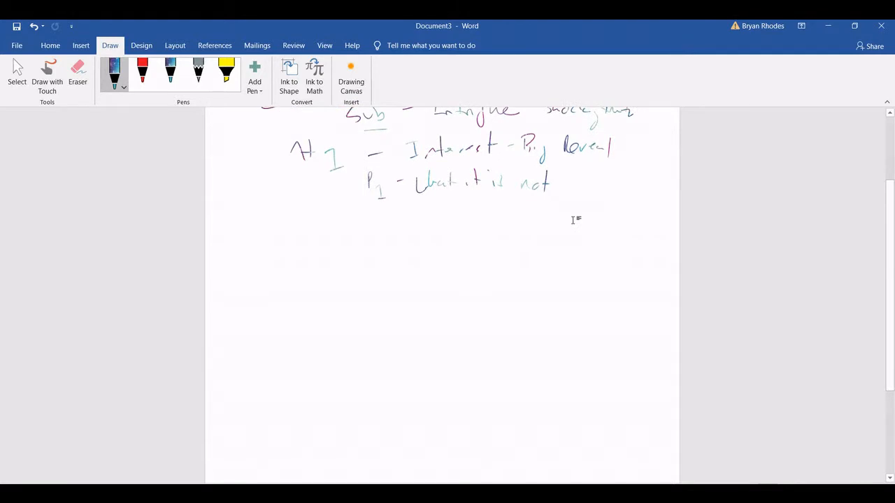
drag(278, 225, 568, 212)
mouse_move(280, 225)
mouse_down()
mouse_move(263, 294)
mouse_move(286, 420)
mouse_move(568, 394)
mouse_move(553, 208)
mouse_up()
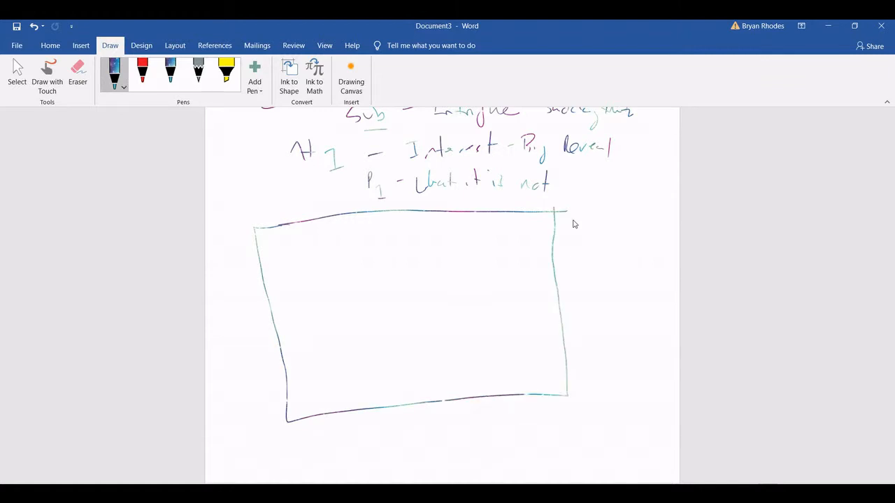
drag(402, 213, 441, 393)
Write "2 column" across the upper edge of the large rectangle and underline it.
drag(368, 210, 379, 223)
mouse_move(391, 207)
mouse_down()
mouse_move(388, 223)
mouse_move(397, 219)
mouse_up()
drag(405, 202, 404, 220)
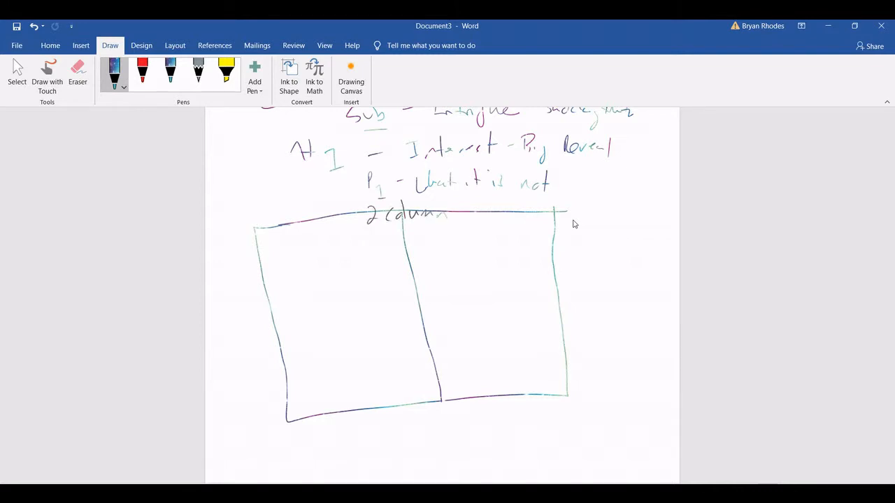
drag(370, 225, 444, 222)
Draw a video frame with a play symbol in the left column of the sketch and label it "Video".
mouse_move(279, 256)
mouse_down()
mouse_move(360, 303)
mouse_move(300, 257)
mouse_move(322, 277)
mouse_up()
drag(327, 277, 328, 289)
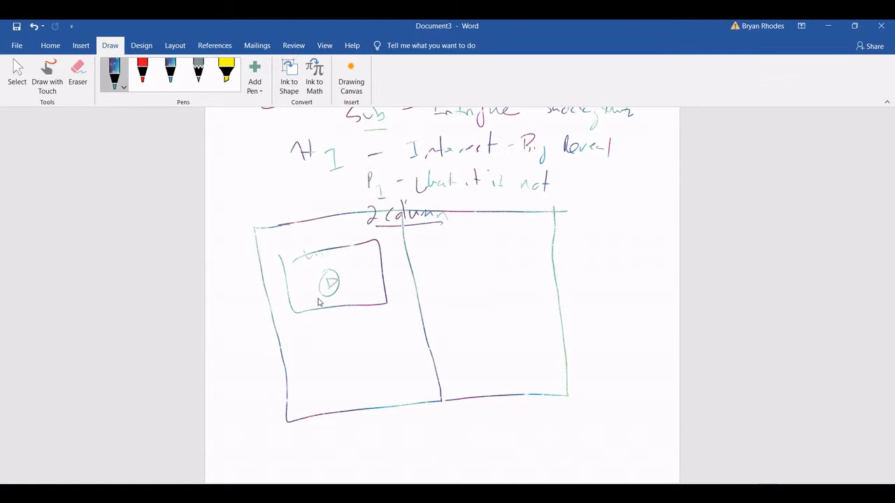
mouse_move(320, 258)
mouse_down()
mouse_move(335, 246)
mouse_move(348, 255)
mouse_up()
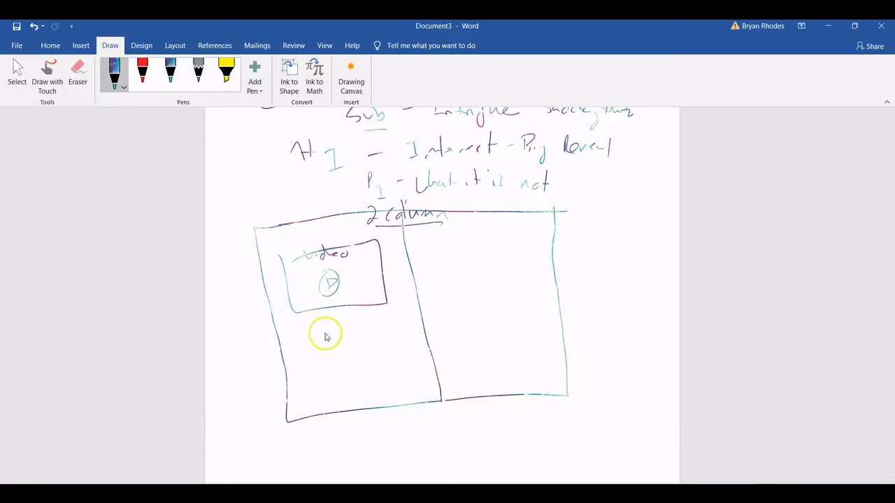
Sketch several paragraph lines below the video frame and label them "P1".
drag(305, 325, 367, 316)
drag(310, 341, 351, 334)
drag(360, 330, 382, 326)
drag(322, 359, 380, 340)
mouse_move(291, 340)
mouse_down()
mouse_move(294, 331)
mouse_move(308, 354)
mouse_up()
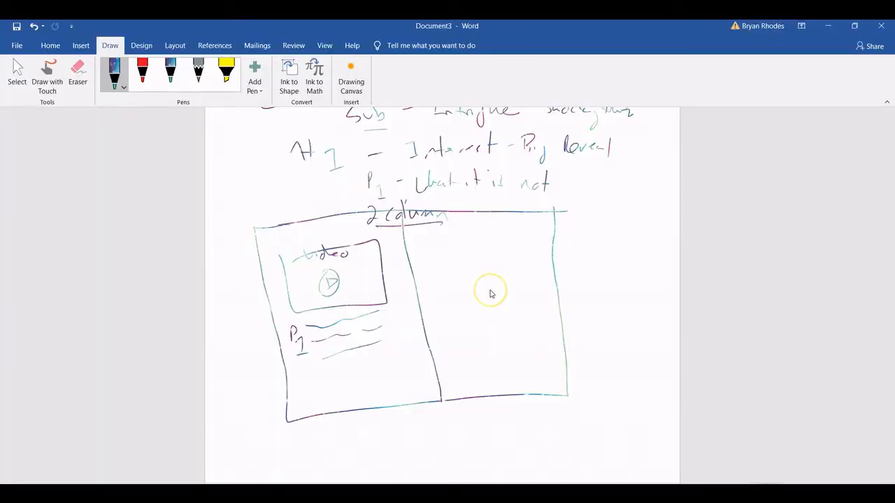
Draw a box labelled "Sub" at the head of the sketch's right column, with an arrow pointing to it.
mouse_move(443, 229)
mouse_down()
mouse_move(446, 247)
mouse_move(510, 216)
mouse_move(443, 228)
mouse_move(454, 241)
mouse_move(477, 241)
mouse_up()
mouse_move(537, 218)
mouse_down()
mouse_move(515, 235)
mouse_move(530, 237)
mouse_up()
drag(575, 216, 515, 235)
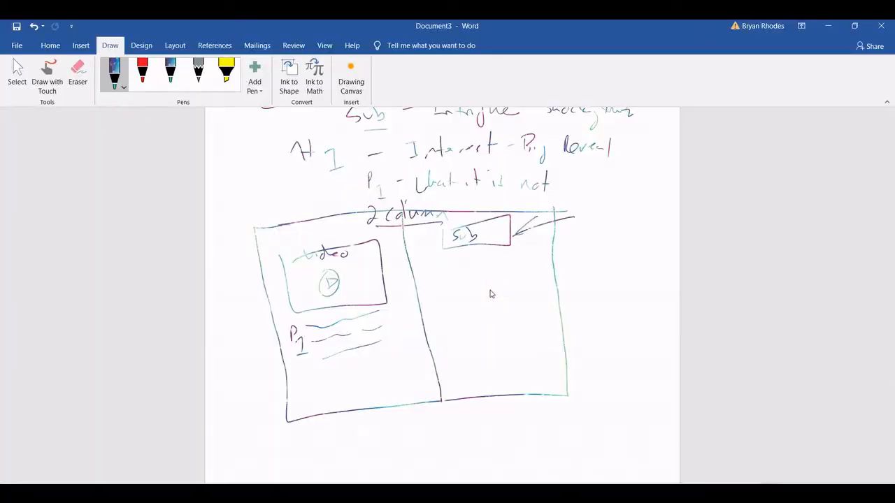
Label the arrow beside the "Sub" box "Border" and sketch paragraph lines marked "P1" beneath that box.
drag(575, 218, 612, 198)
key(alt+Tab)
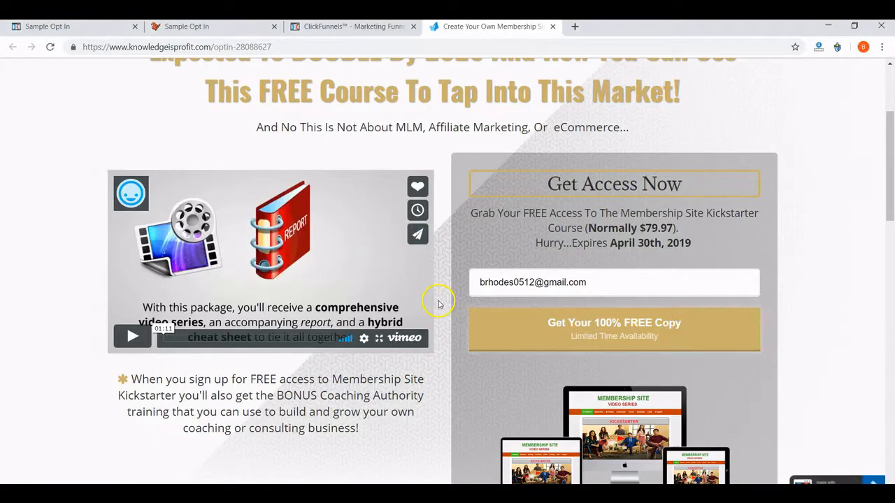
key(alt+Tab)
drag(429, 262, 440, 262)
drag(448, 256, 510, 251)
drag(436, 271, 444, 270)
drag(459, 267, 500, 260)
mouse_move(422, 263)
mouse_down()
mouse_move(423, 282)
mouse_move(423, 274)
mouse_up()
drag(429, 268, 441, 282)
Bracket the paragraph lines of the sketch's right column and annotate them "CTA" and "Scarcity", checking against the live squeeze page.
key(alt+Tab)
key(alt+Tab)
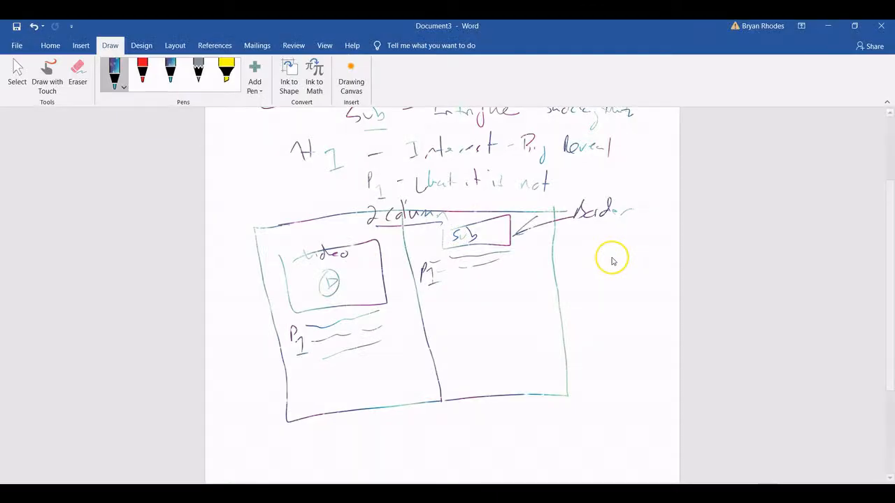
mouse_move(519, 258)
mouse_down()
mouse_move(553, 251)
mouse_move(557, 265)
mouse_up()
drag(591, 241, 592, 255)
mouse_move(603, 242)
mouse_down()
mouse_move(603, 253)
mouse_move(604, 240)
mouse_up()
drag(611, 259, 618, 258)
key(alt+Tab)
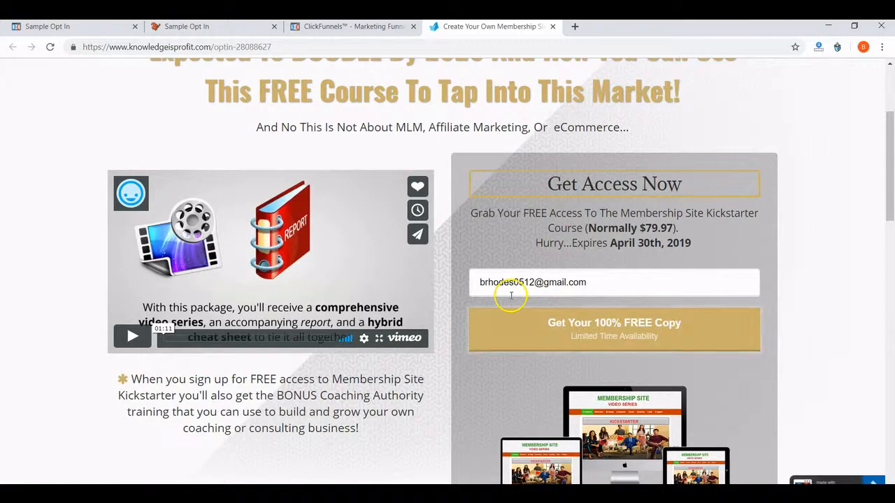
scroll(549, 329, down, 2)
key(alt+Tab)
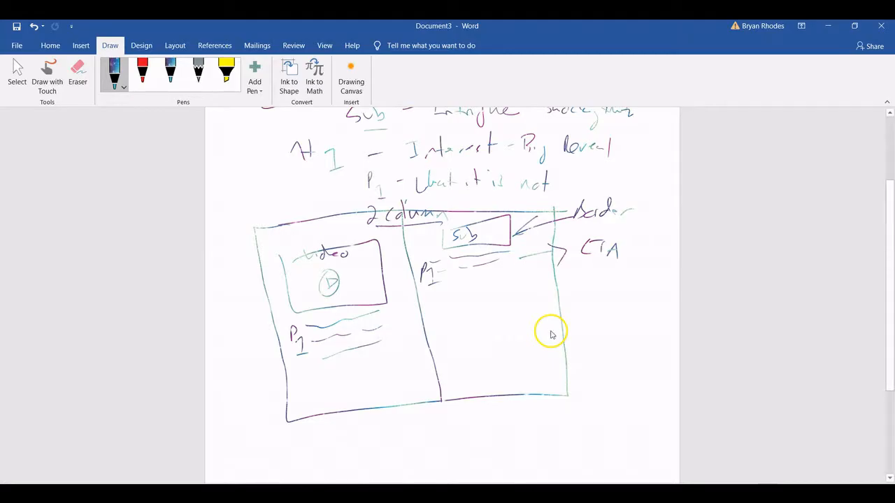
drag(568, 263, 586, 257)
mouse_move(587, 242)
mouse_down()
mouse_move(587, 269)
mouse_move(597, 274)
mouse_up()
mouse_move(614, 265)
mouse_down()
mouse_move(609, 273)
mouse_move(638, 287)
mouse_up()
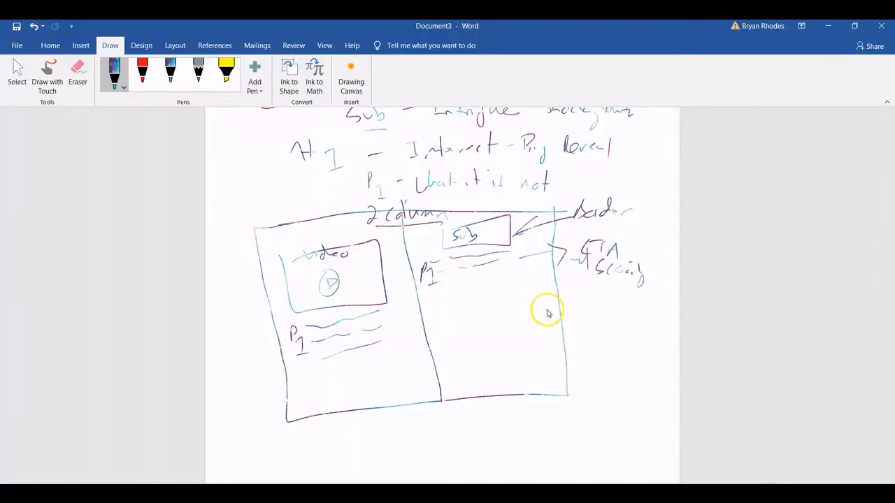
Draw an input box annotated "Email" below the right column's paragraph, with a rounded box labelled "Button" under it.
mouse_move(446, 292)
mouse_down()
mouse_move(528, 314)
mouse_move(449, 293)
mouse_up()
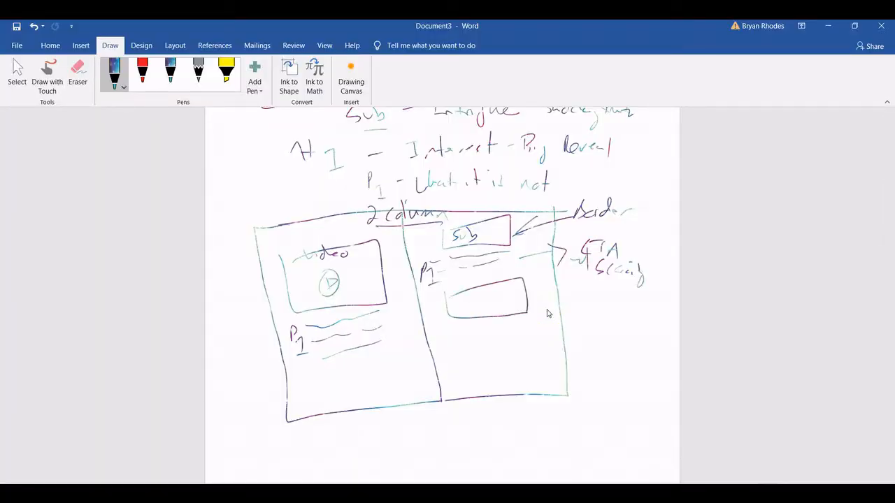
mouse_move(568, 297)
mouse_down()
mouse_move(494, 301)
mouse_move(496, 309)
mouse_up()
mouse_move(600, 298)
mouse_down()
mouse_move(599, 307)
mouse_move(622, 304)
mouse_up()
mouse_move(447, 332)
mouse_down()
mouse_move(535, 350)
mouse_move(470, 323)
mouse_move(460, 340)
mouse_move(498, 344)
mouse_up()
mouse_move(501, 327)
mouse_down()
mouse_move(502, 344)
mouse_move(509, 336)
mouse_up()
drag(508, 331, 523, 341)
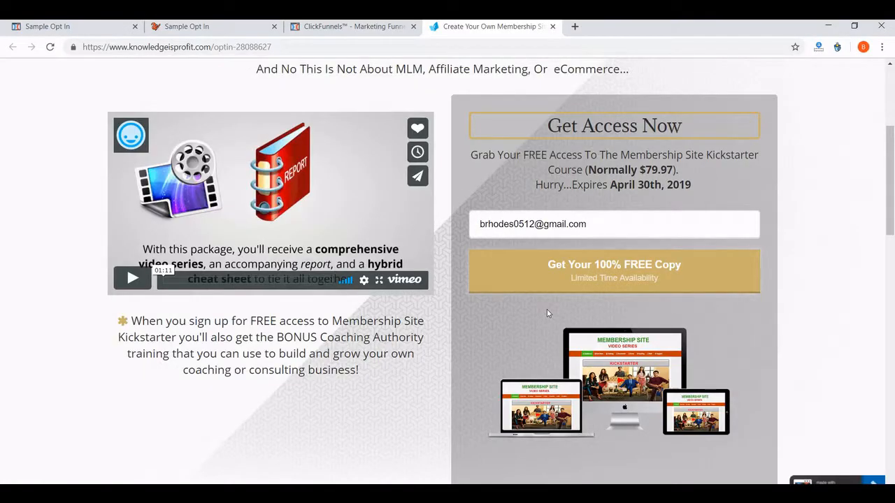
Draw an "Image" box under the button sketch and point an arrow to it from the note "Product FREE Gift".
scroll(636, 327, down, 2)
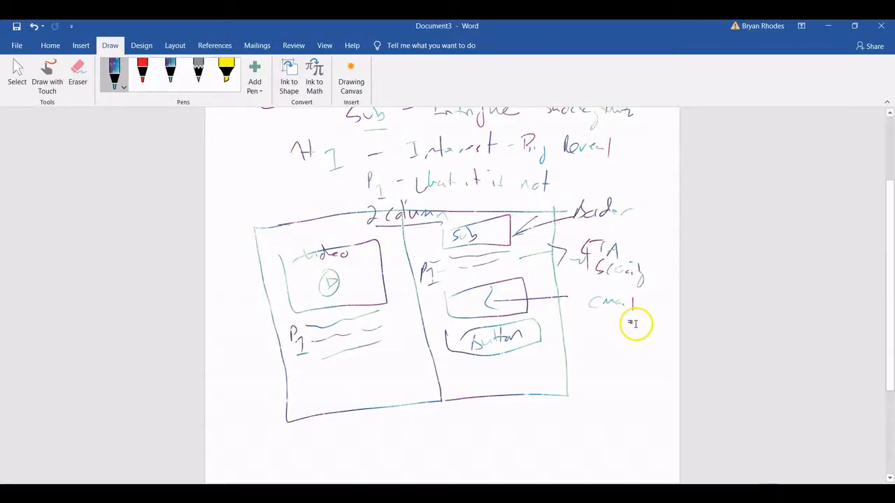
mouse_move(460, 366)
mouse_down()
mouse_move(460, 378)
mouse_move(540, 381)
mouse_move(505, 356)
mouse_move(457, 372)
mouse_move(480, 374)
mouse_up()
drag(473, 374, 500, 386)
drag(502, 379, 517, 381)
mouse_move(513, 380)
mouse_down()
mouse_move(596, 349)
mouse_move(620, 358)
mouse_up()
drag(625, 351, 641, 361)
drag(638, 345, 645, 343)
drag(588, 377, 598, 378)
mouse_move(597, 386)
mouse_down()
mouse_move(604, 375)
mouse_move(627, 383)
mouse_move(599, 413)
mouse_move(627, 405)
mouse_up()
drag(622, 400, 632, 399)
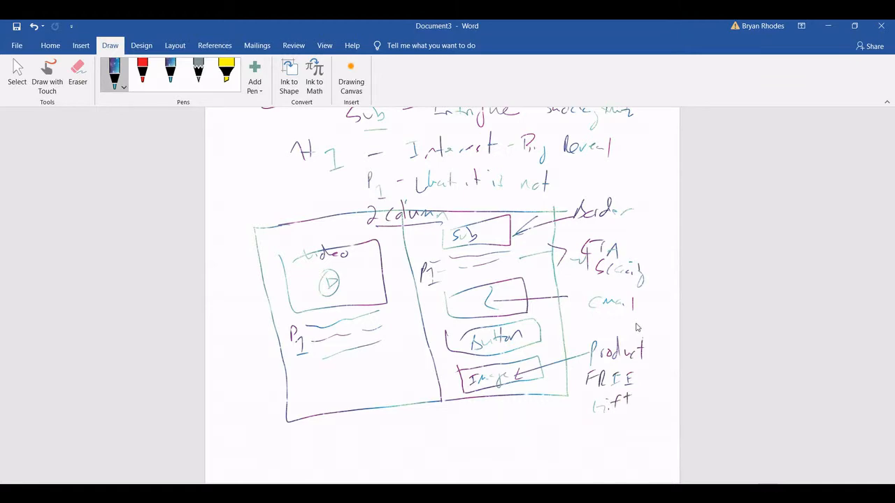
Draw a dashed divider below the two-column frame and write "Black BG" beneath it, matching the page's next section.
scroll(644, 321, down, 2)
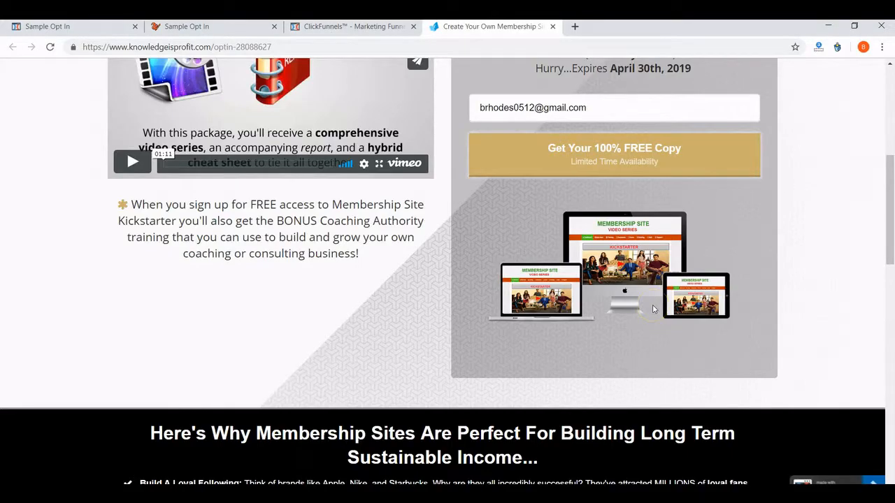
scroll(653, 310, down, 5)
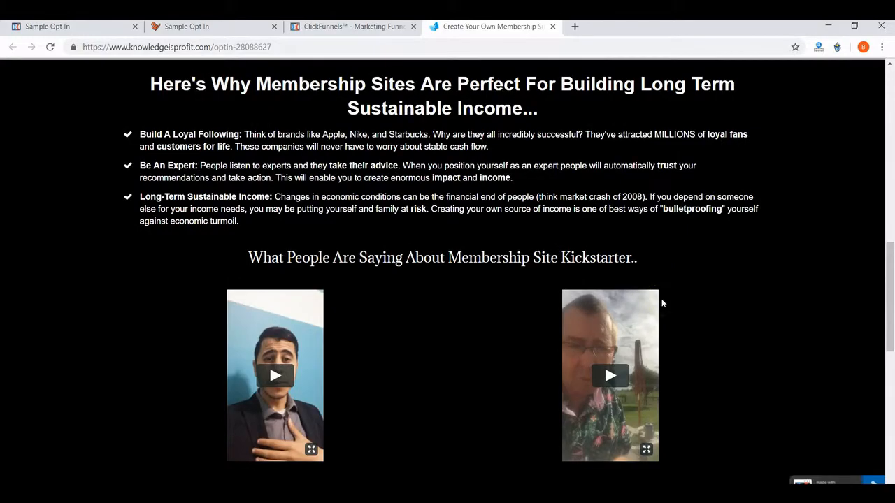
key(alt+Tab)
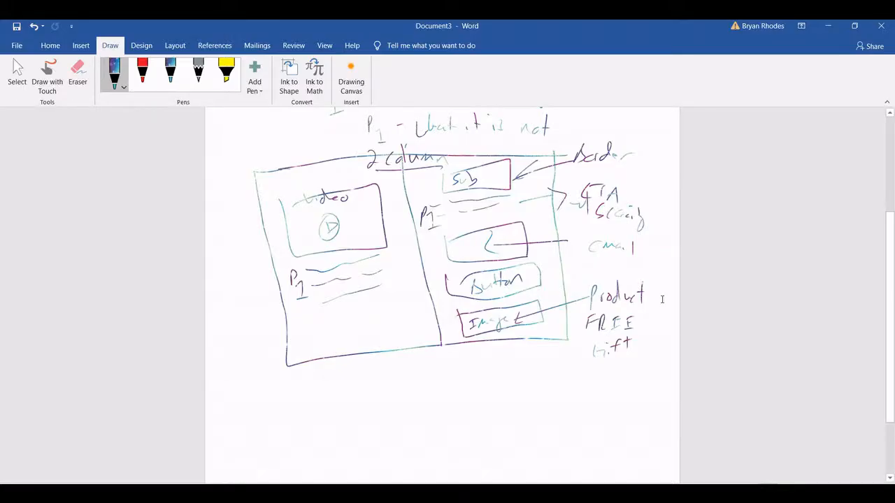
scroll(737, 304, down, 3)
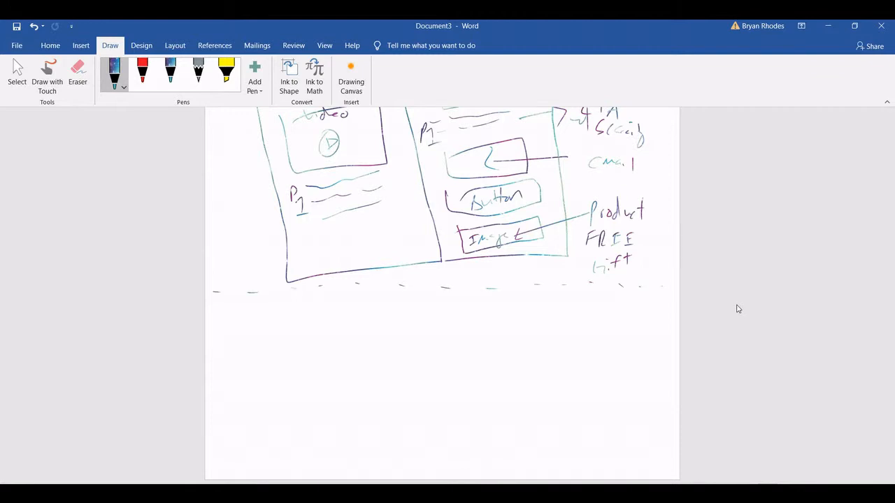
mouse_move(220, 295)
mouse_down()
mouse_move(222, 314)
mouse_move(234, 302)
mouse_up()
drag(242, 295, 253, 301)
drag(262, 295, 292, 302)
mouse_move(291, 283)
mouse_down()
mouse_move(293, 306)
mouse_move(312, 297)
mouse_up()
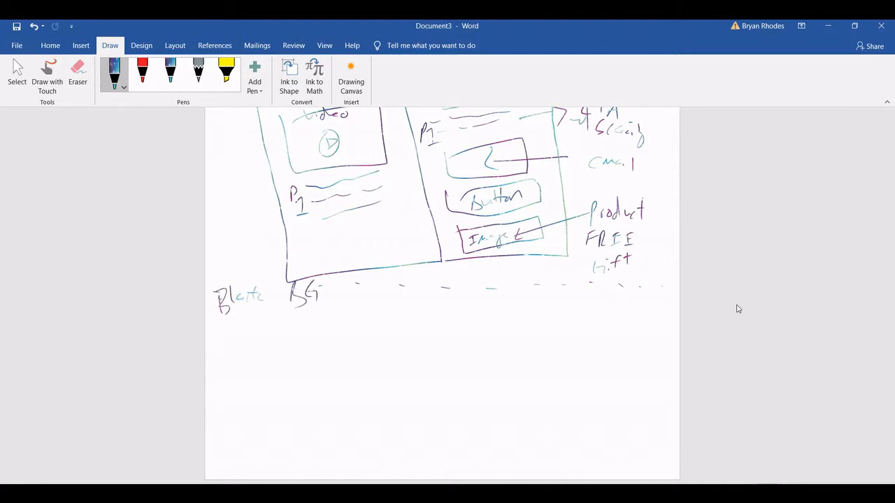
Sketch two video thumbnails with play symbols in the "Black BG" section and write "Social Proof" between them.
mouse_move(246, 328)
mouse_down()
mouse_move(297, 368)
mouse_move(293, 317)
mouse_up()
drag(293, 317, 296, 366)
drag(517, 310, 555, 301)
drag(267, 340, 276, 354)
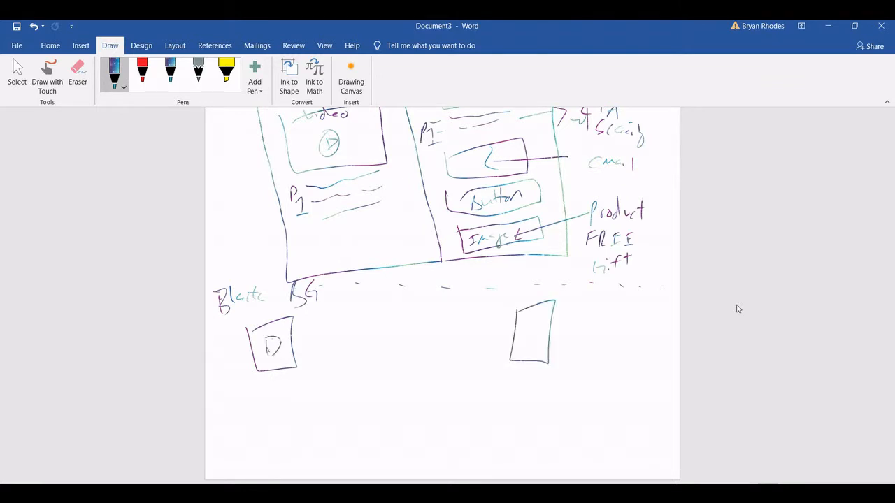
drag(532, 342, 525, 338)
drag(334, 328, 326, 340)
drag(346, 333, 347, 341)
mouse_move(366, 332)
mouse_down()
mouse_move(362, 340)
mouse_move(381, 336)
mouse_up()
mouse_move(389, 320)
mouse_down()
mouse_move(391, 335)
mouse_move(427, 345)
mouse_move(440, 328)
mouse_up()
drag(444, 330, 447, 337)
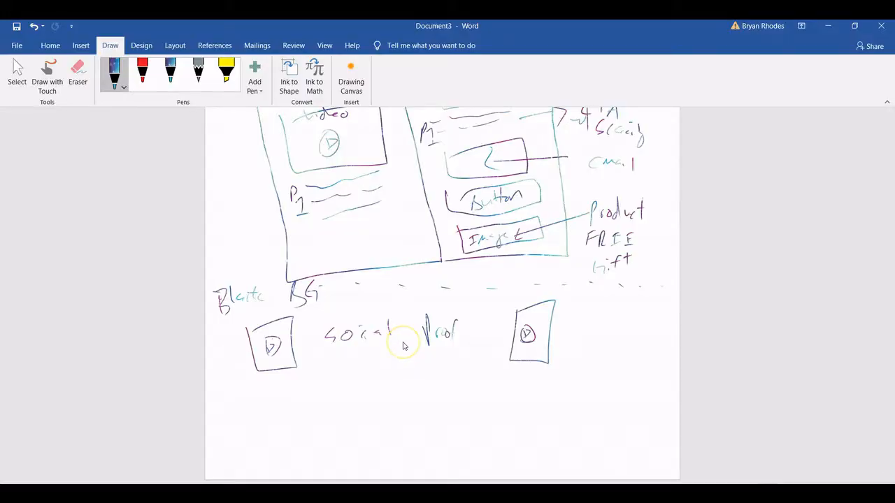
Draw a "Sub" box above "Social Proof" with arrows toward both videos, and close the section with a dashed divider.
mouse_move(347, 290)
mouse_down()
mouse_move(348, 310)
mouse_move(451, 304)
mouse_move(459, 286)
mouse_move(351, 288)
mouse_move(368, 303)
mouse_up()
drag(378, 295, 491, 323)
mouse_move(364, 299)
mouse_down()
mouse_move(322, 325)
mouse_move(332, 329)
mouse_up()
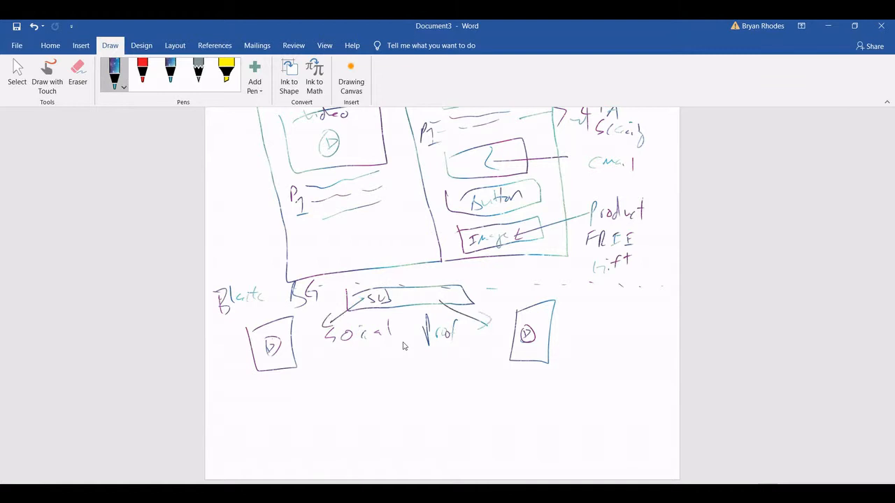
mouse_move(217, 382)
mouse_down()
mouse_move(428, 372)
mouse_move(521, 378)
mouse_up()
drag(639, 375, 680, 374)
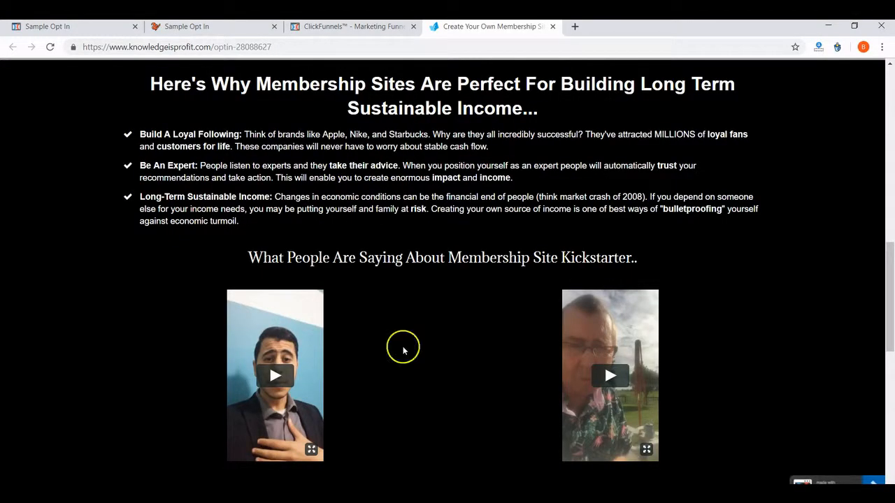
Check the squeeze page's final section and write "P1" and "Sub" below the second dashed divider.
scroll(405, 353, down, 4)
scroll(418, 395, down, 3)
scroll(422, 414, up, 2)
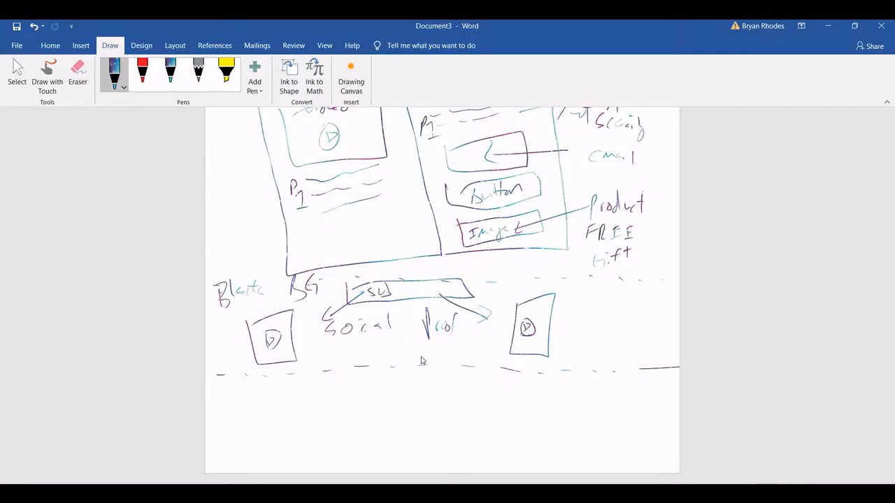
key(alt+Tab)
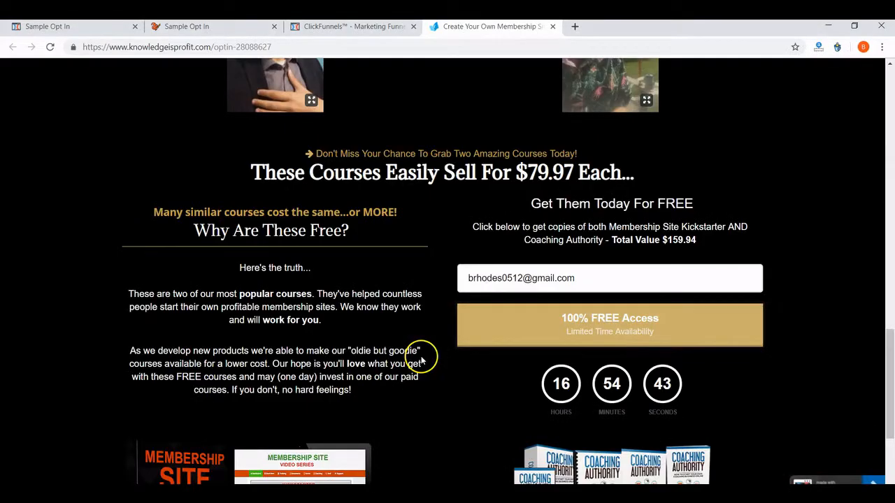
key(alt+Tab)
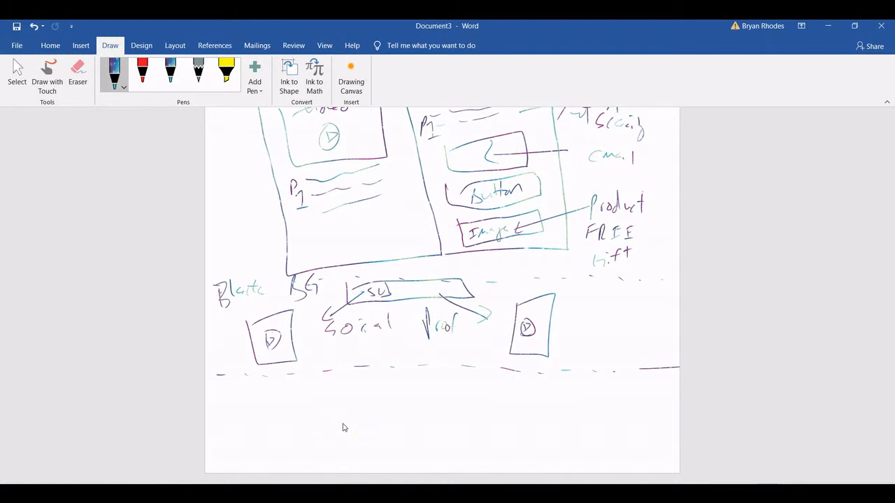
mouse_move(381, 365)
mouse_down()
mouse_move(390, 387)
mouse_move(363, 403)
mouse_move(383, 404)
mouse_up()
drag(388, 390, 387, 408)
Draw a "Two column" frame at the end of the sketch, with a "Sub" box and "P1" in its left column.
key(alt+Tab)
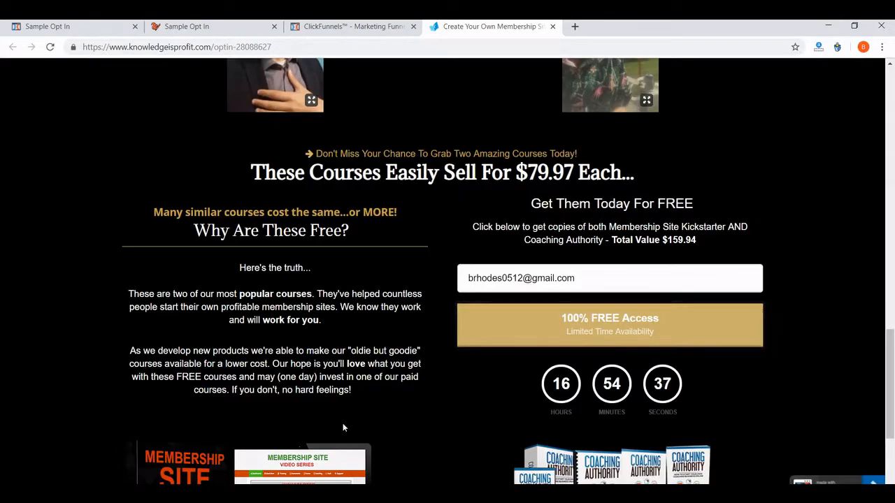
key(alt+Tab)
mouse_move(270, 395)
mouse_down()
mouse_move(281, 465)
mouse_move(314, 400)
mouse_move(533, 378)
mouse_move(620, 383)
mouse_move(620, 473)
mouse_up()
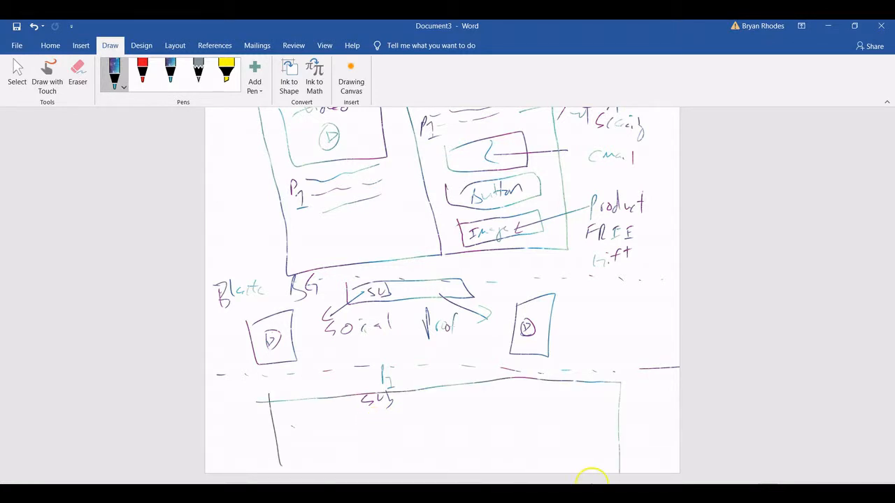
drag(430, 383, 448, 473)
drag(408, 374, 418, 372)
mouse_move(414, 376)
mouse_down()
mouse_move(415, 389)
mouse_move(436, 369)
mouse_move(444, 398)
mouse_move(510, 384)
mouse_up()
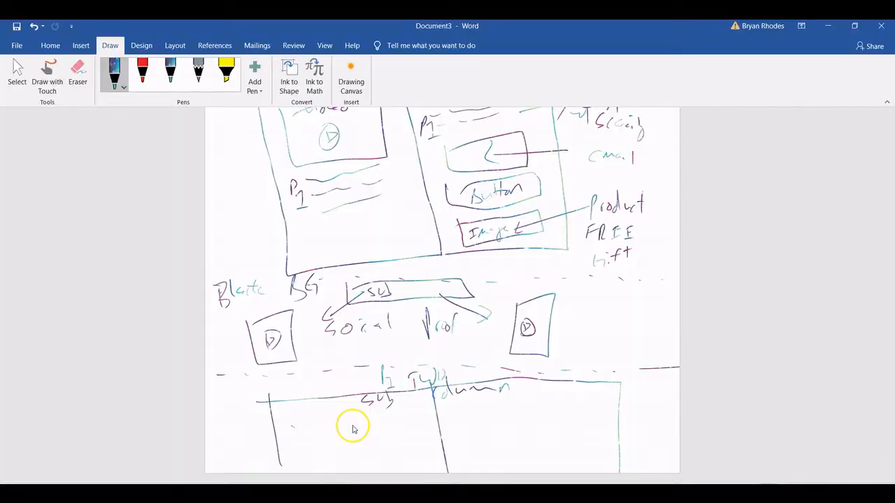
mouse_move(305, 417)
mouse_down()
mouse_move(308, 439)
mouse_move(372, 426)
mouse_move(308, 424)
mouse_move(334, 428)
mouse_move(302, 456)
mouse_move(316, 463)
mouse_up()
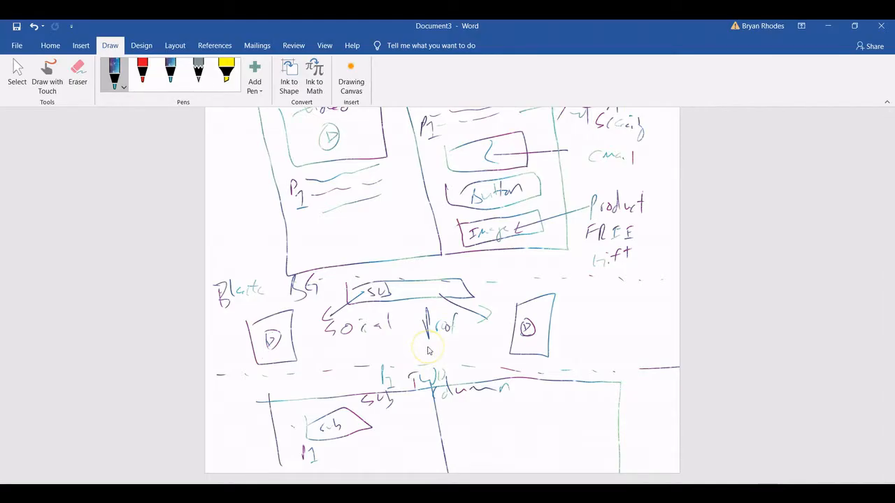
Bracket the "Sub", "H1" and "P1" headline lines and draw marks over the offer explanation, "Free Offer" and "Timer".
scroll(427, 346, up, 3)
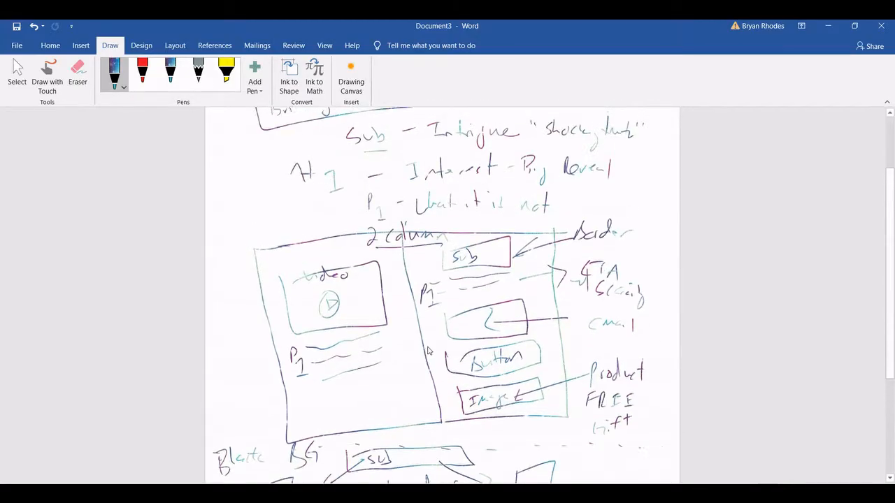
scroll(429, 351, up, 3)
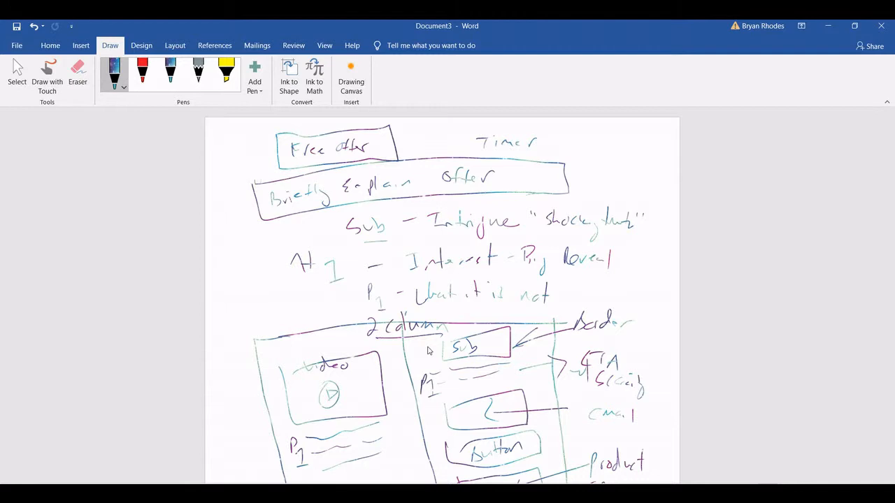
mouse_move(282, 231)
mouse_down()
mouse_move(251, 232)
mouse_move(304, 303)
mouse_up()
mouse_move(346, 165)
mouse_down()
mouse_move(404, 186)
mouse_move(355, 189)
mouse_up()
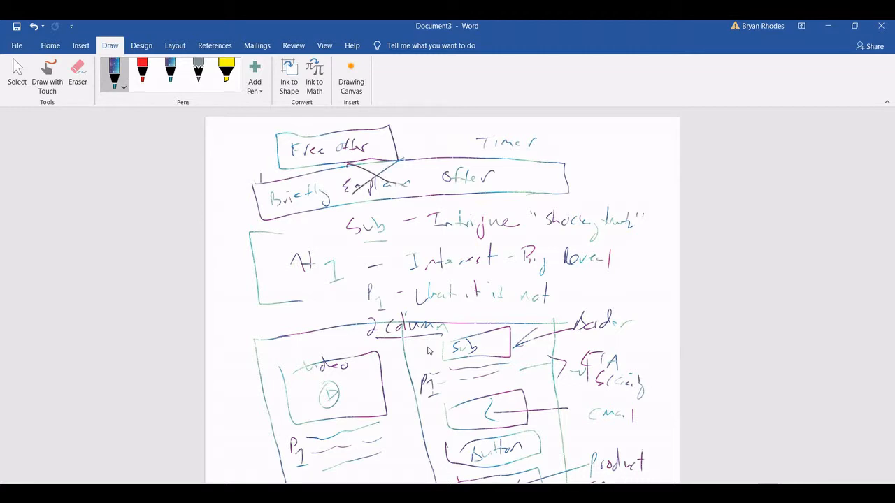
mouse_move(227, 148)
mouse_down()
mouse_move(257, 137)
mouse_move(404, 147)
mouse_up()
drag(425, 137, 655, 151)
Draw lines across the divider below the first two-column frame and write "Disclaimer" above them.
scroll(428, 350, down, 5)
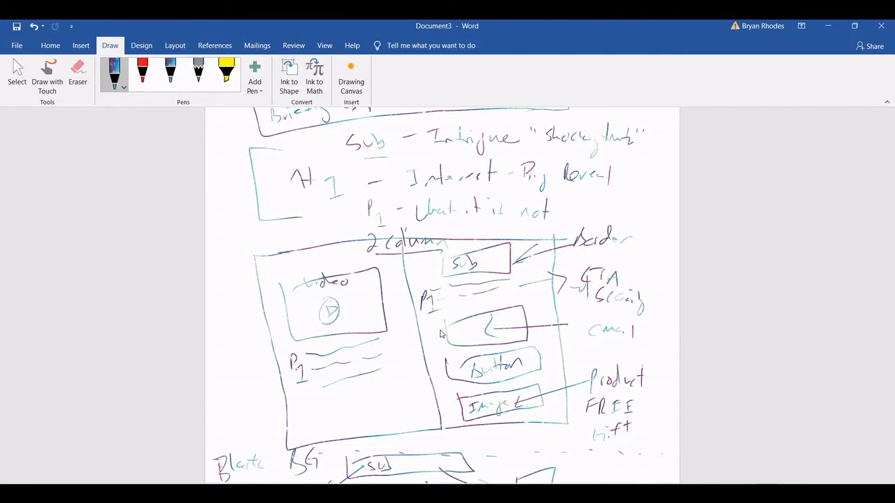
scroll(414, 352, down, 3)
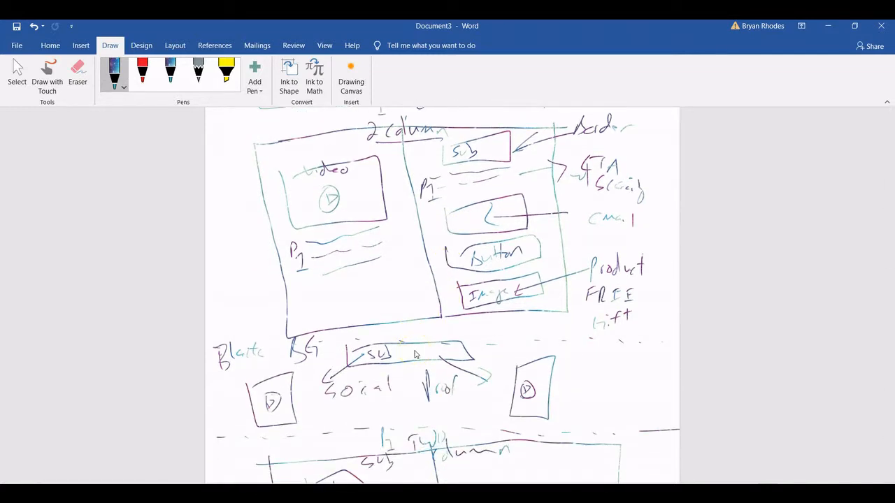
drag(209, 349, 637, 330)
mouse_move(573, 338)
mouse_down()
mouse_move(264, 351)
mouse_move(580, 357)
mouse_up()
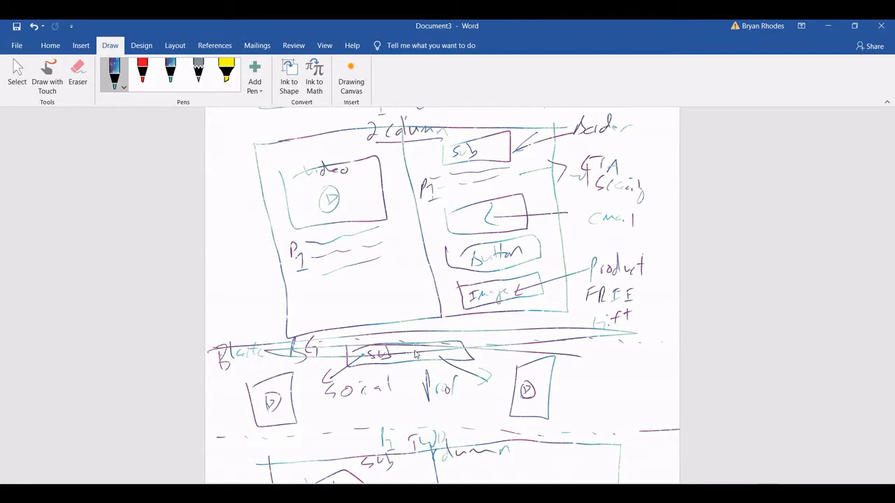
mouse_move(396, 320)
mouse_down()
mouse_move(389, 328)
mouse_move(406, 328)
mouse_up()
mouse_move(411, 321)
mouse_down()
mouse_move(418, 314)
mouse_move(460, 325)
mouse_up()
Switch to Chrome and look over the ClickFunnels funnel overview, the sample opt-in page and the live squeeze page.
mouse_move(297, 492)
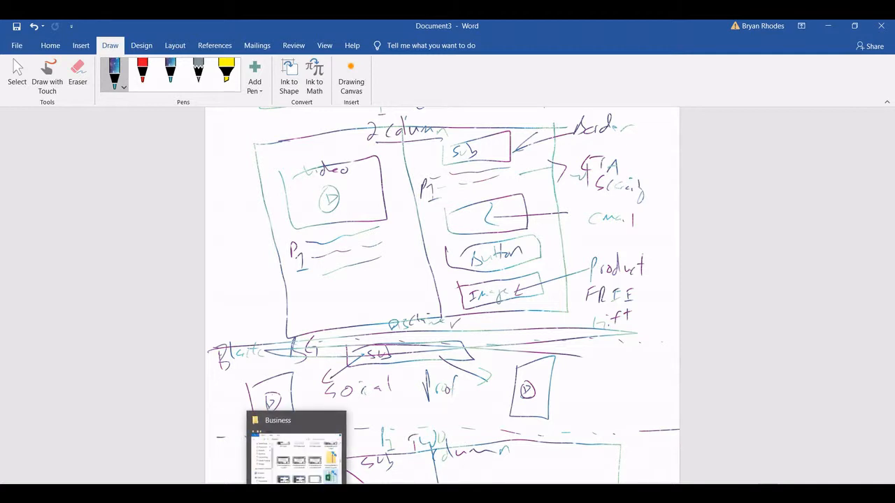
click(319, 494)
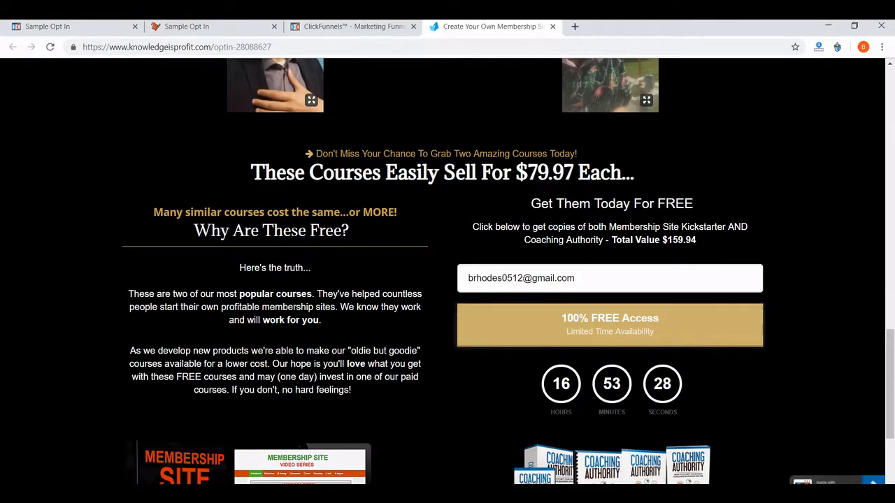
click(343, 26)
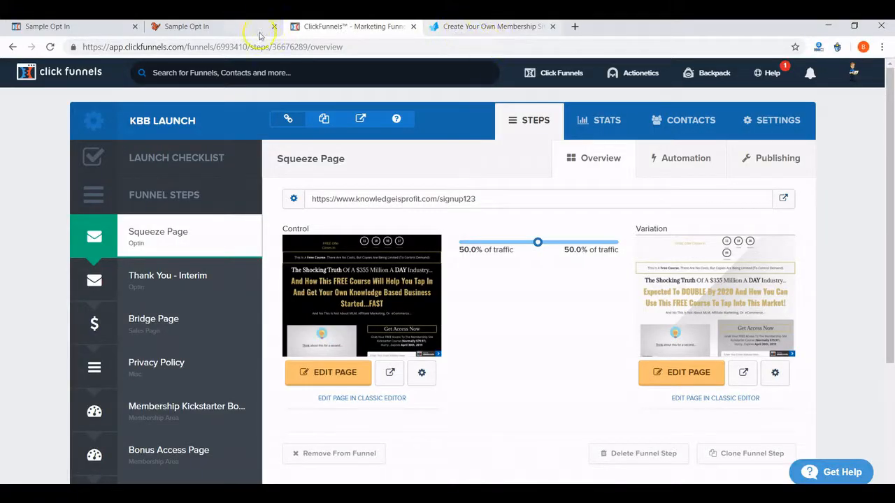
click(185, 27)
click(462, 27)
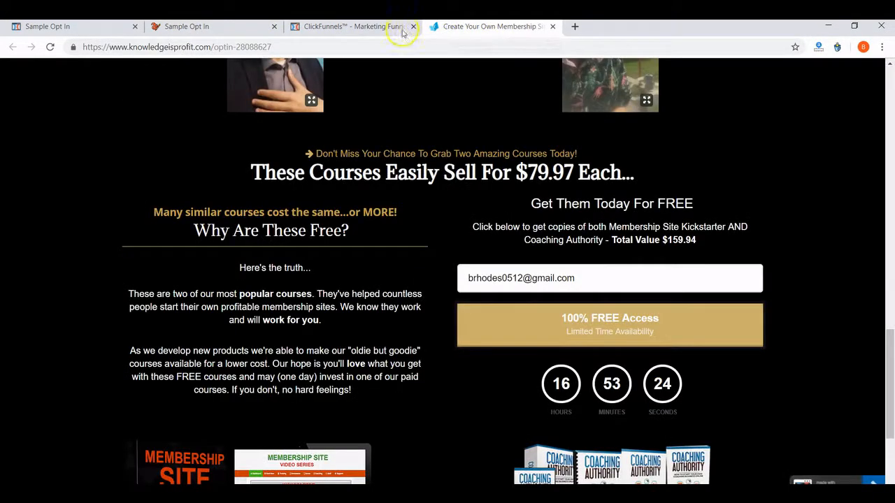
Review the live squeeze page up to its header and compare it with the hand-drawn layout sketch in Word.
click(210, 27)
click(490, 26)
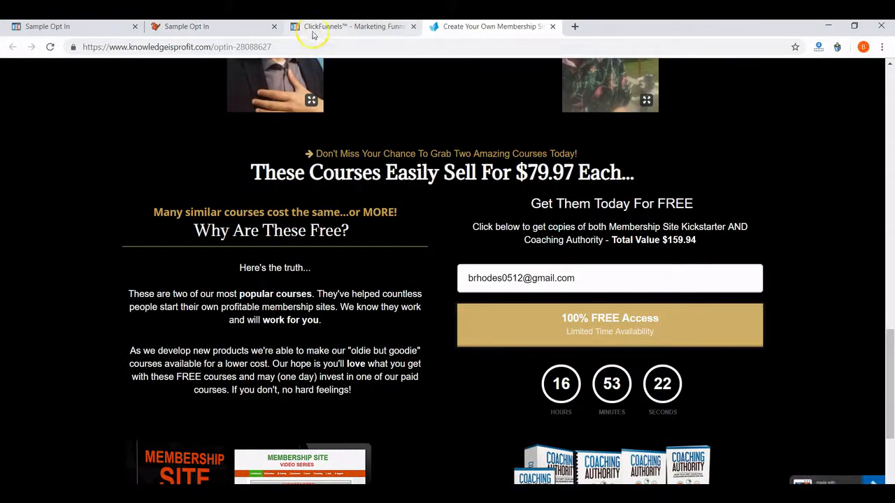
scroll(258, 151, up, 10)
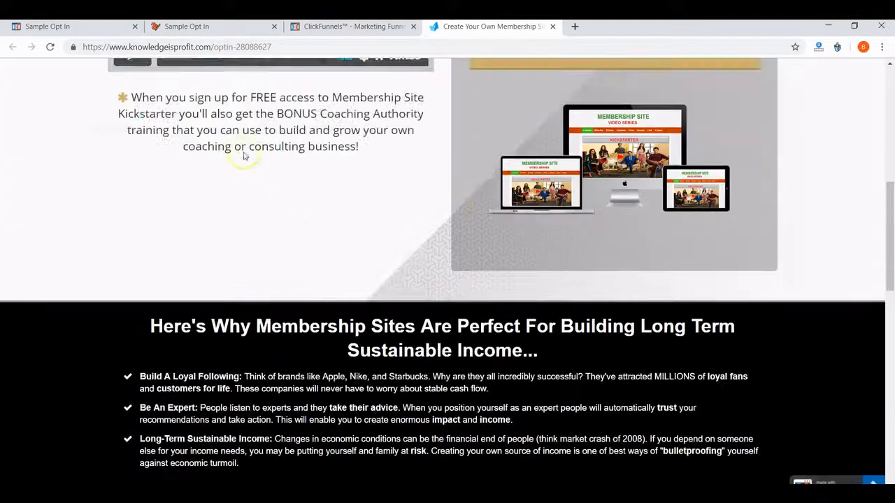
scroll(245, 156, up, 10)
key(alt+Tab)
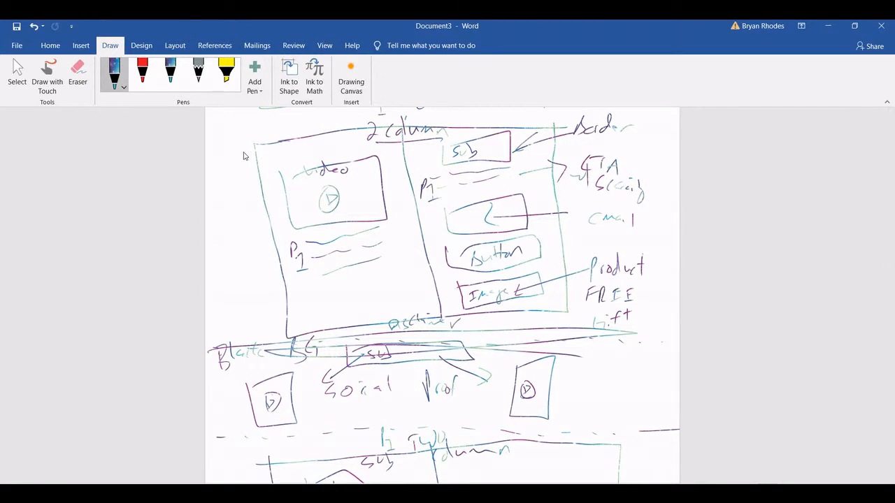
scroll(244, 156, up, 3)
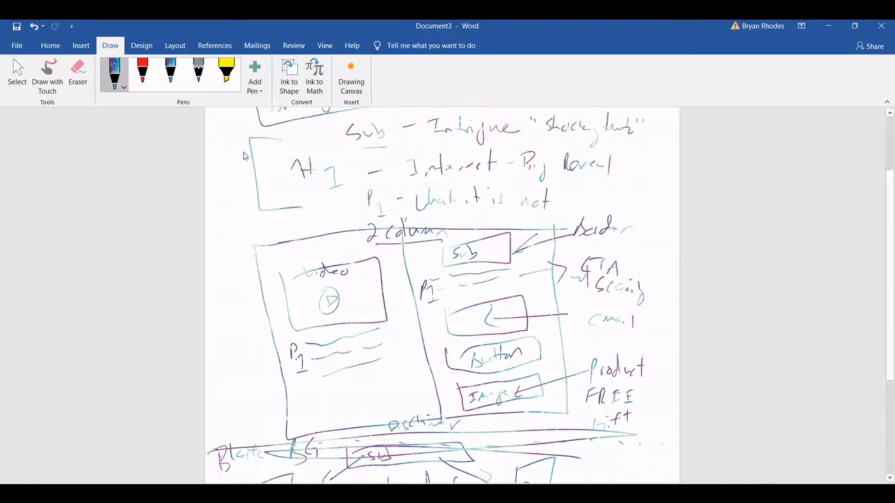
scroll(208, 147, up, 3)
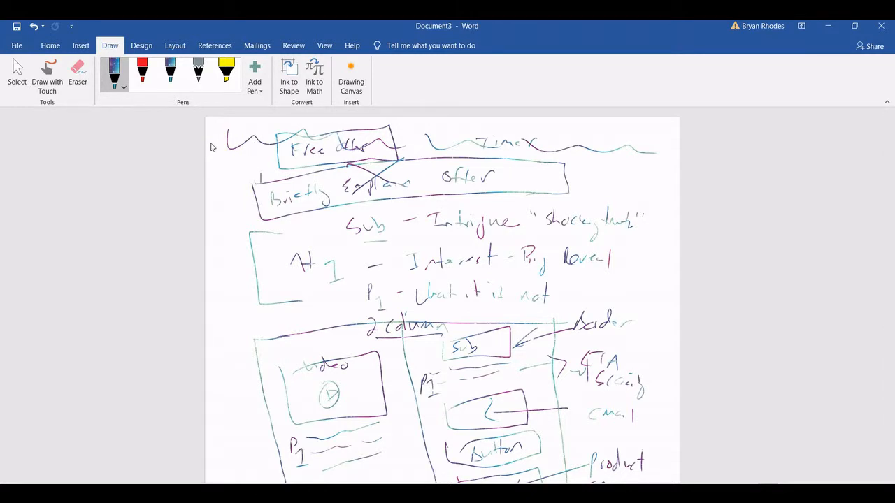
Switch to Chrome and close the live squeeze page, the Sample Opt In preview and the funnel overview, keeping only the page editor open.
key(alt+Tab)
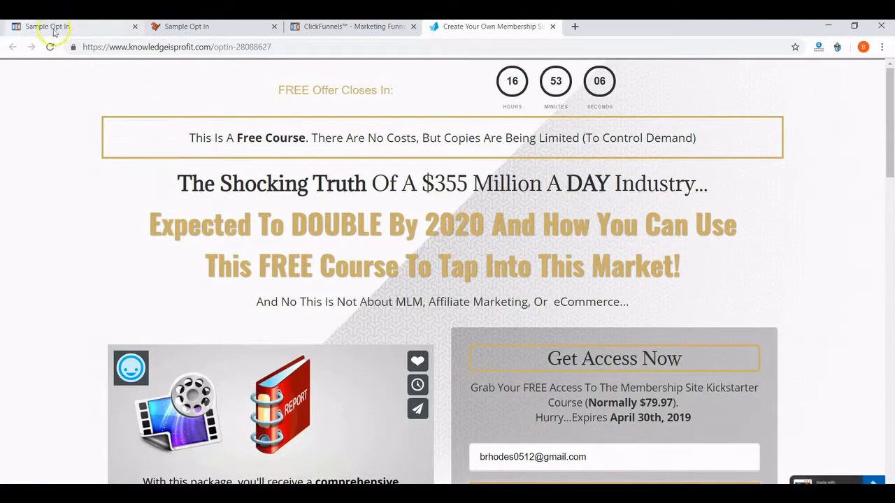
click(210, 27)
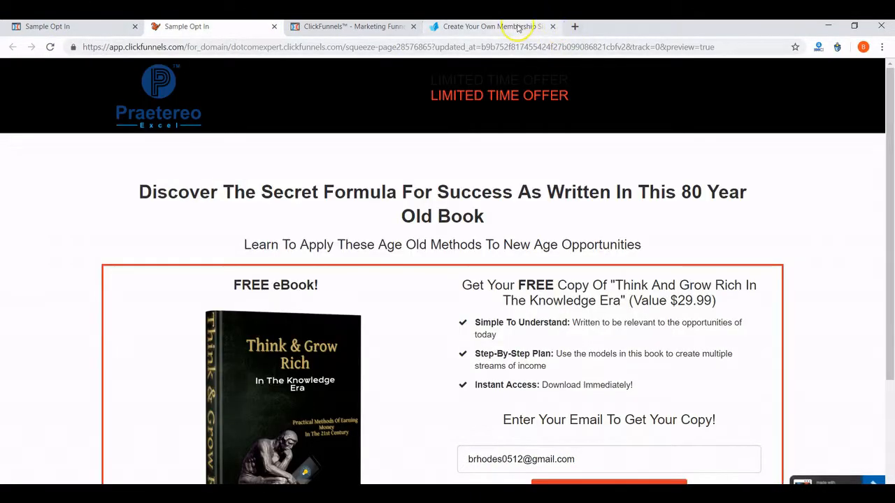
click(538, 27)
click(552, 26)
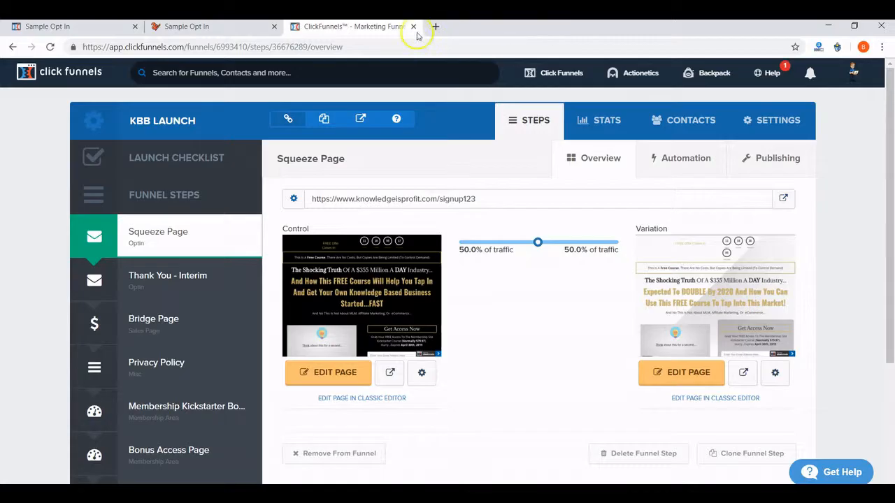
click(231, 28)
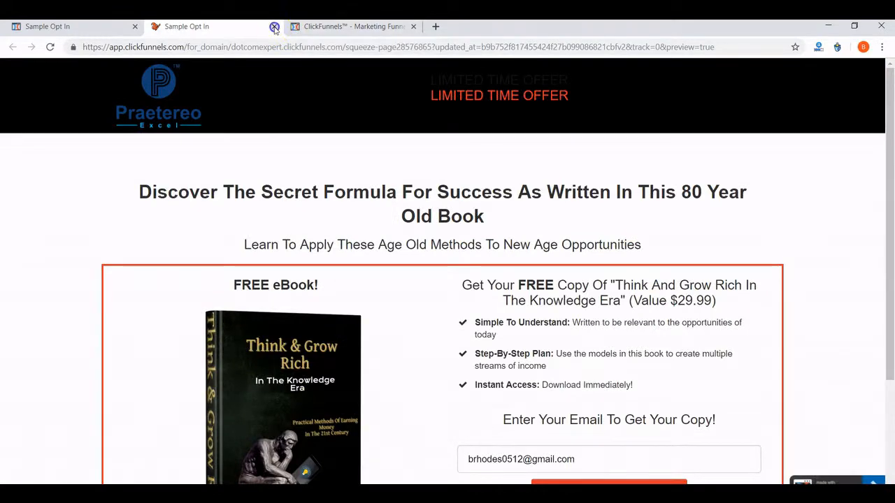
click(274, 26)
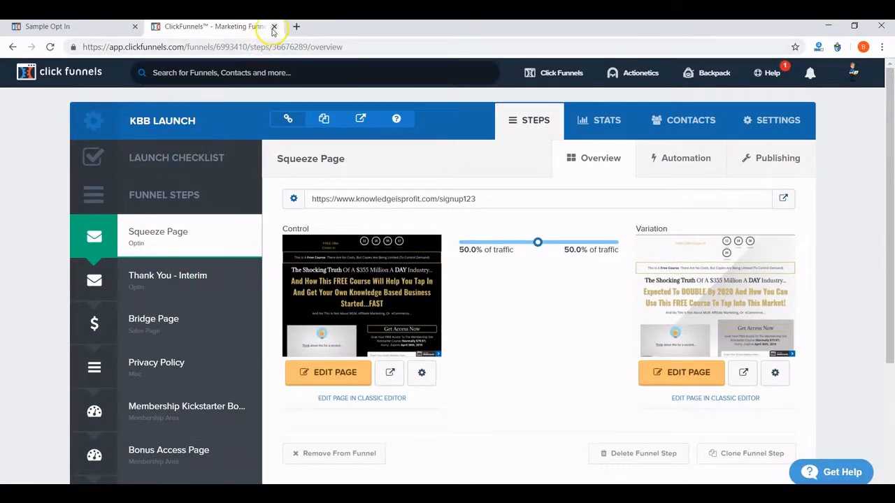
click(274, 25)
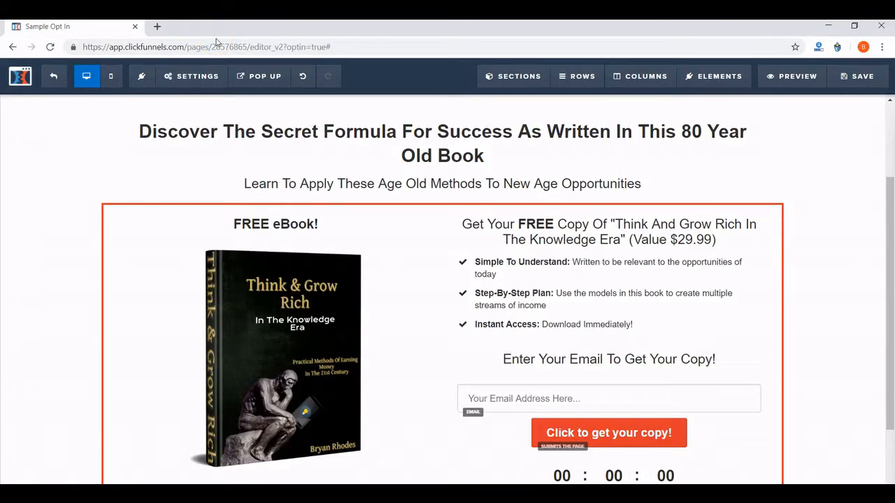